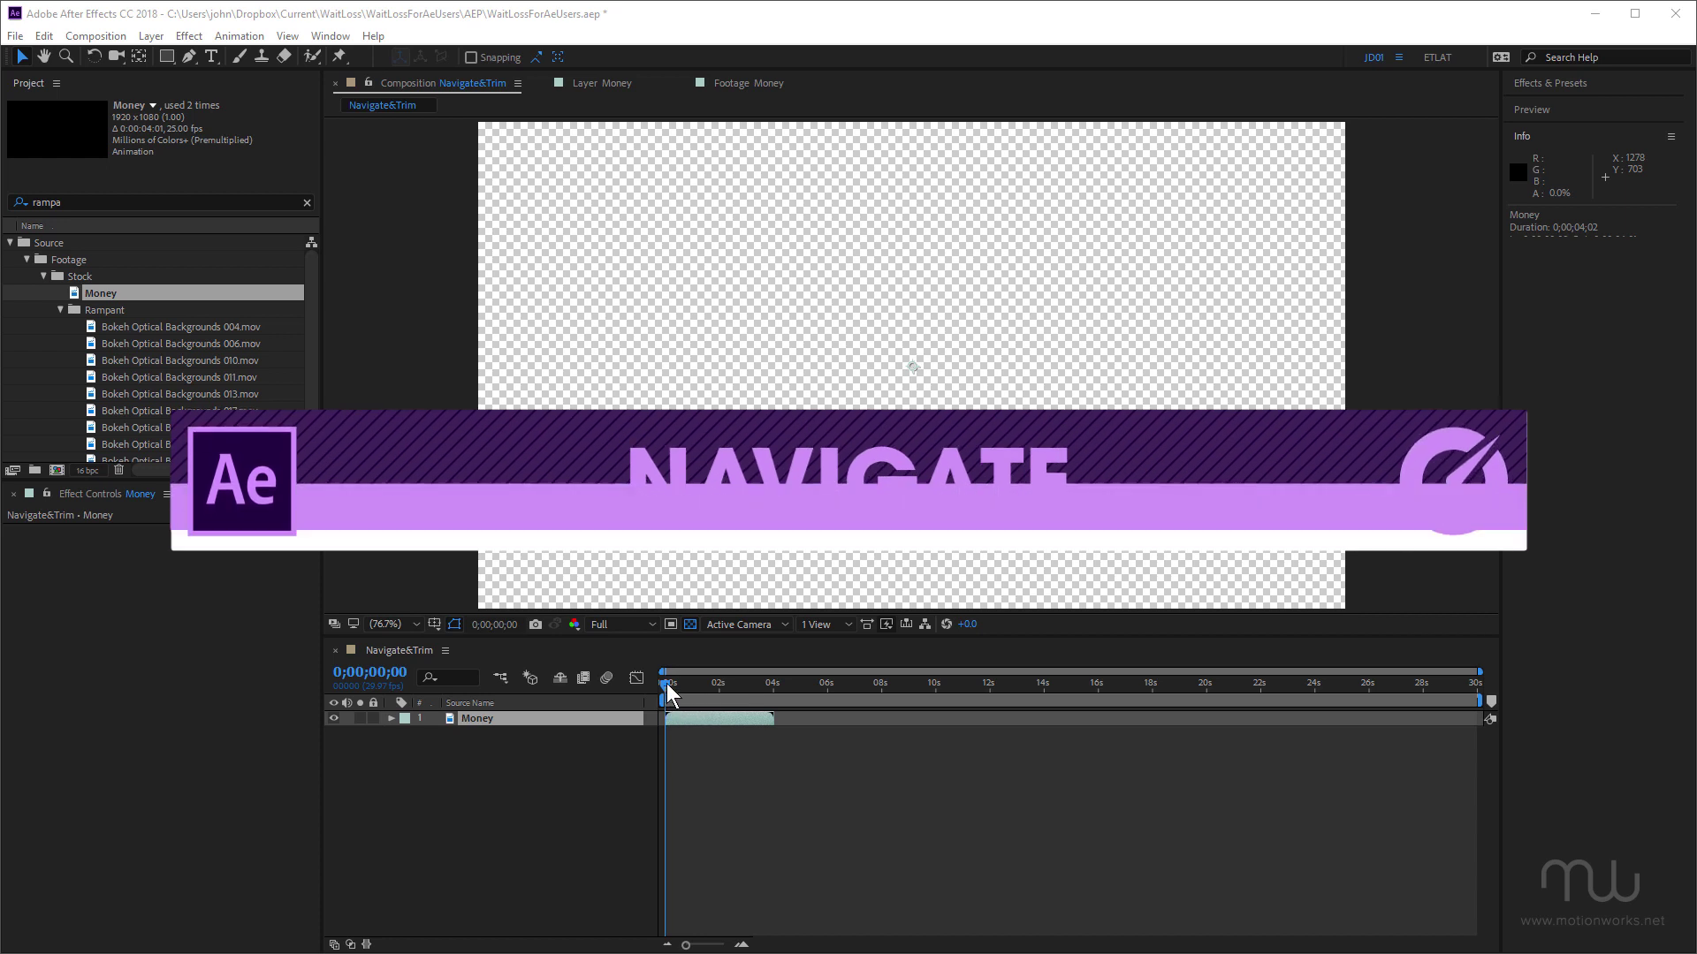
# - Scrub through the falling-money footage, then jump to 0;00;01;00 using Go to Time (100)
pyautogui.moveTo(666, 682); pyautogui.dragTo(654, 735)
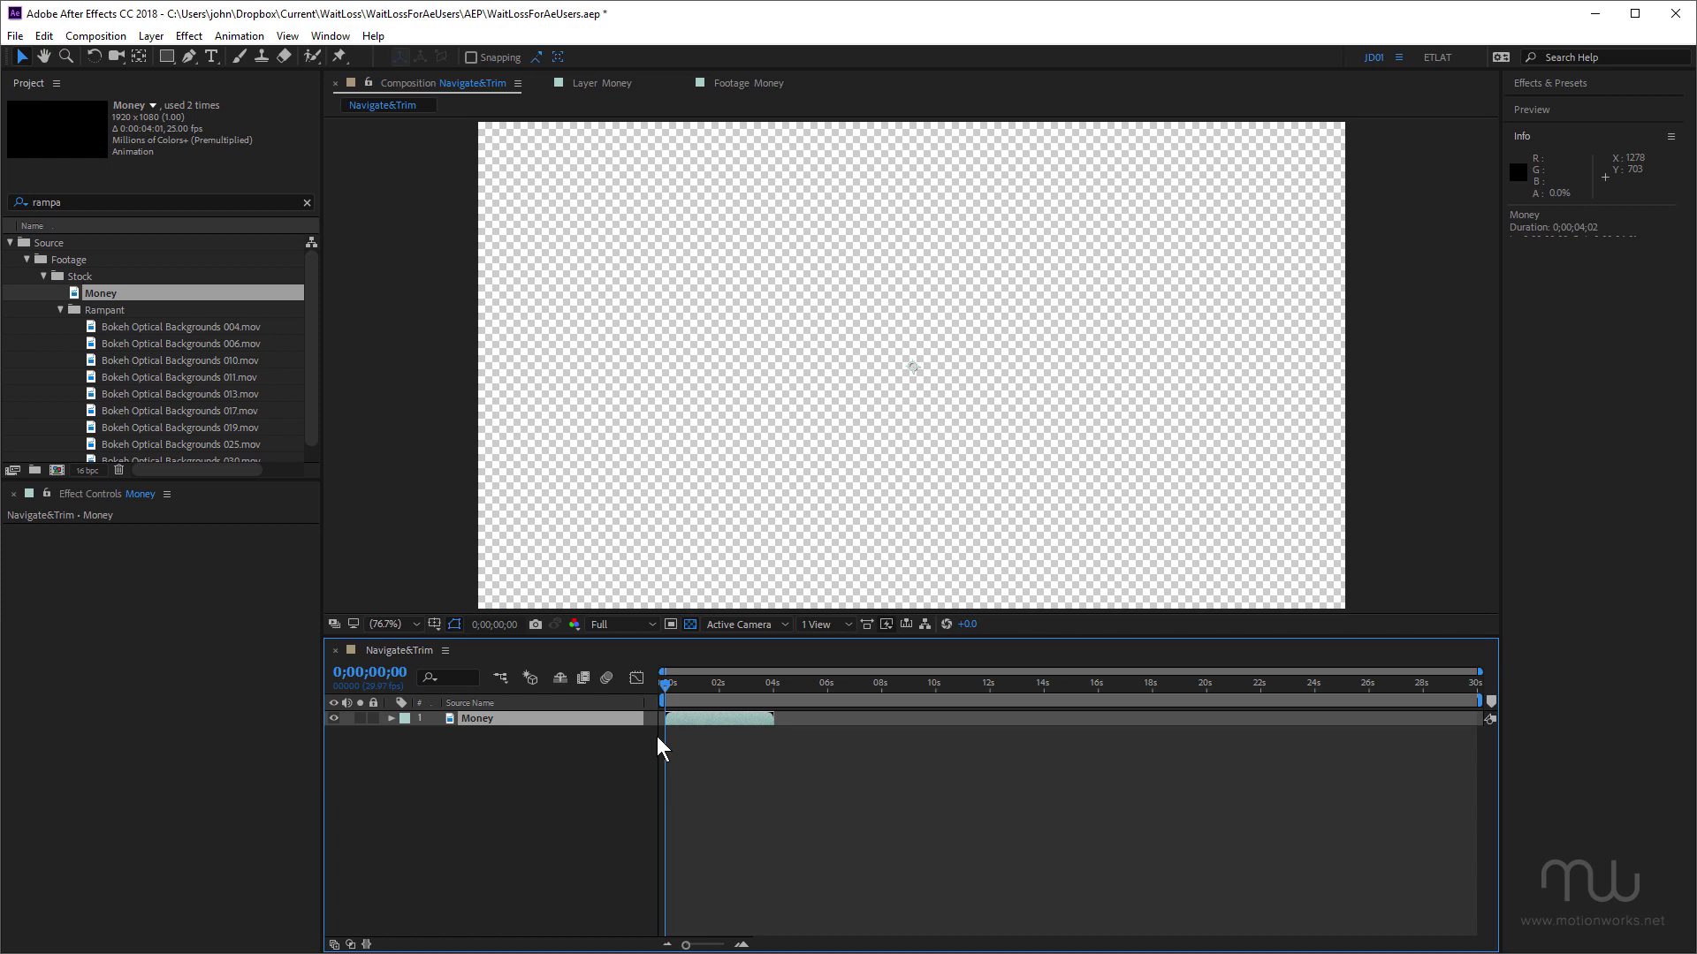
pyautogui.hotkey('alt', 'g')
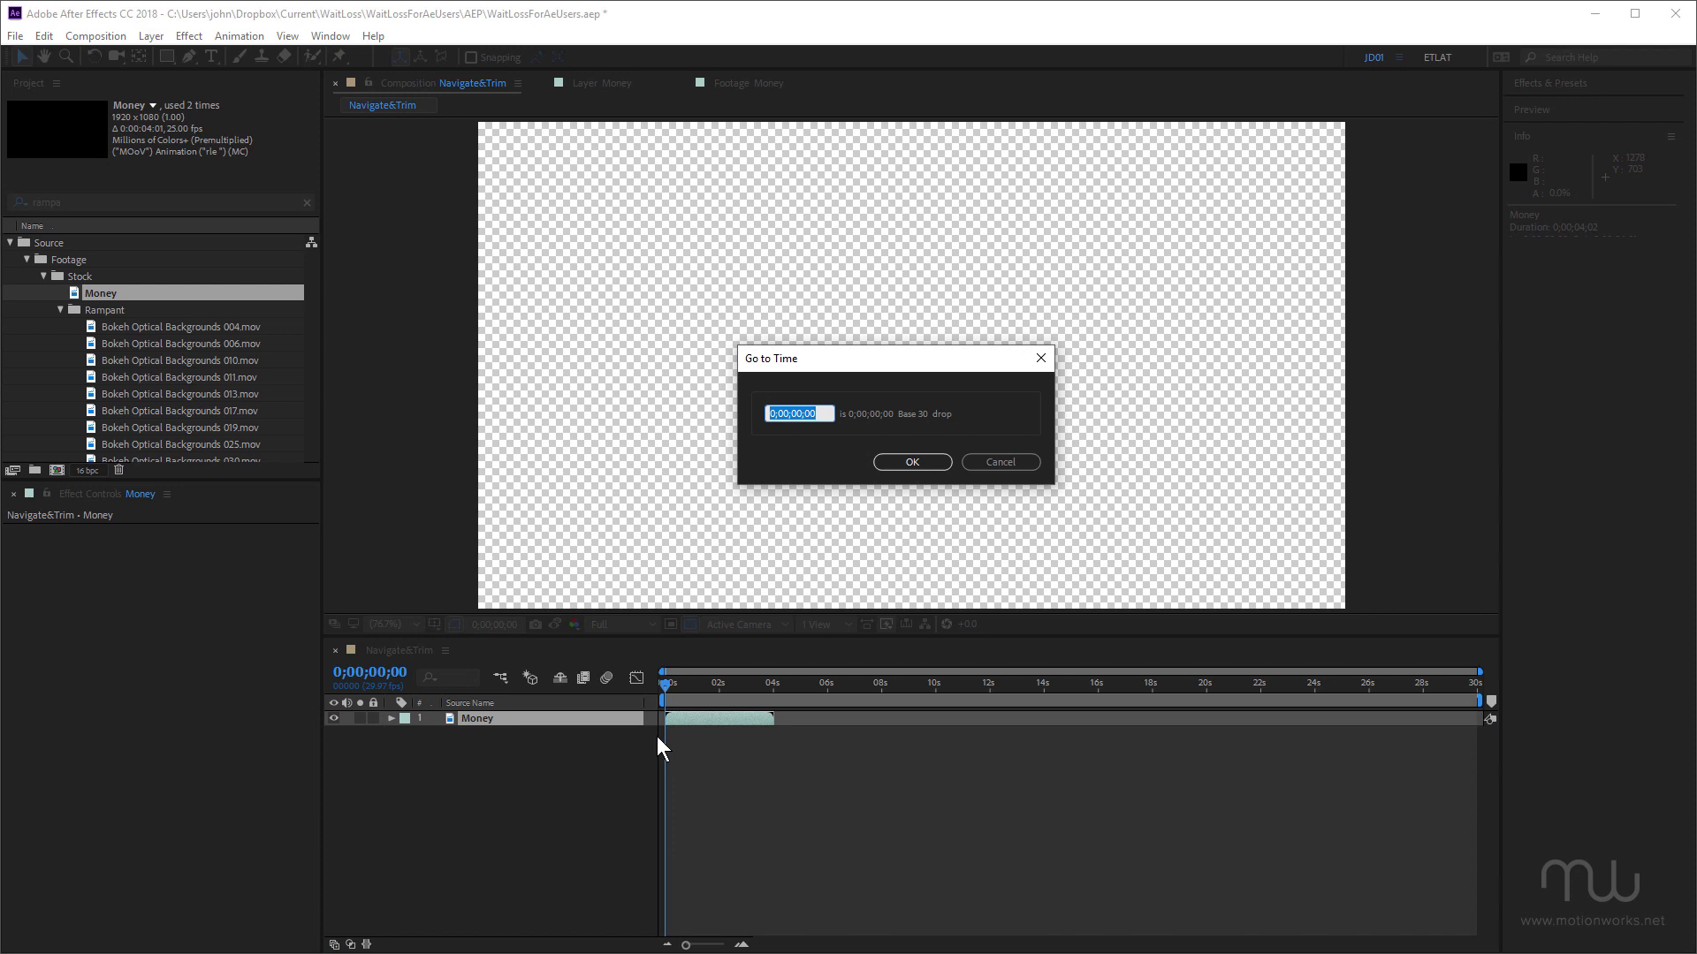
pyautogui.write('100')
pyautogui.press('Return')
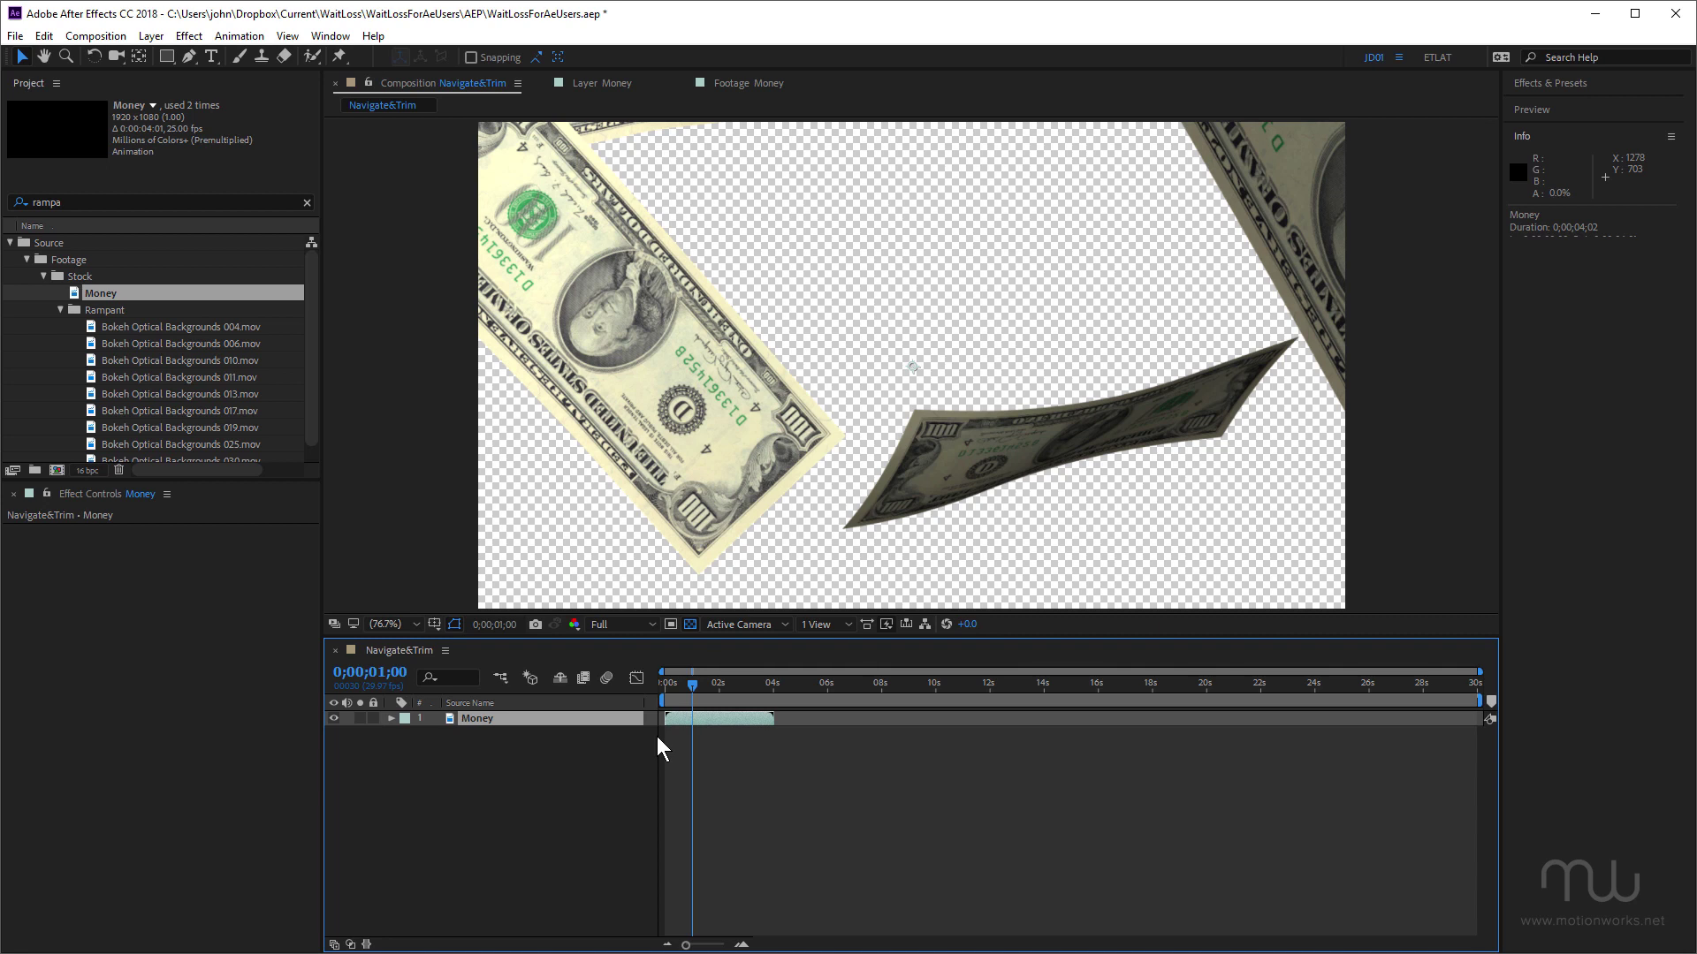
# - Step back and forward by one and ten frames with Page Up/Down and Ctrl+Shift+arrows
pyautogui.press('pageup')
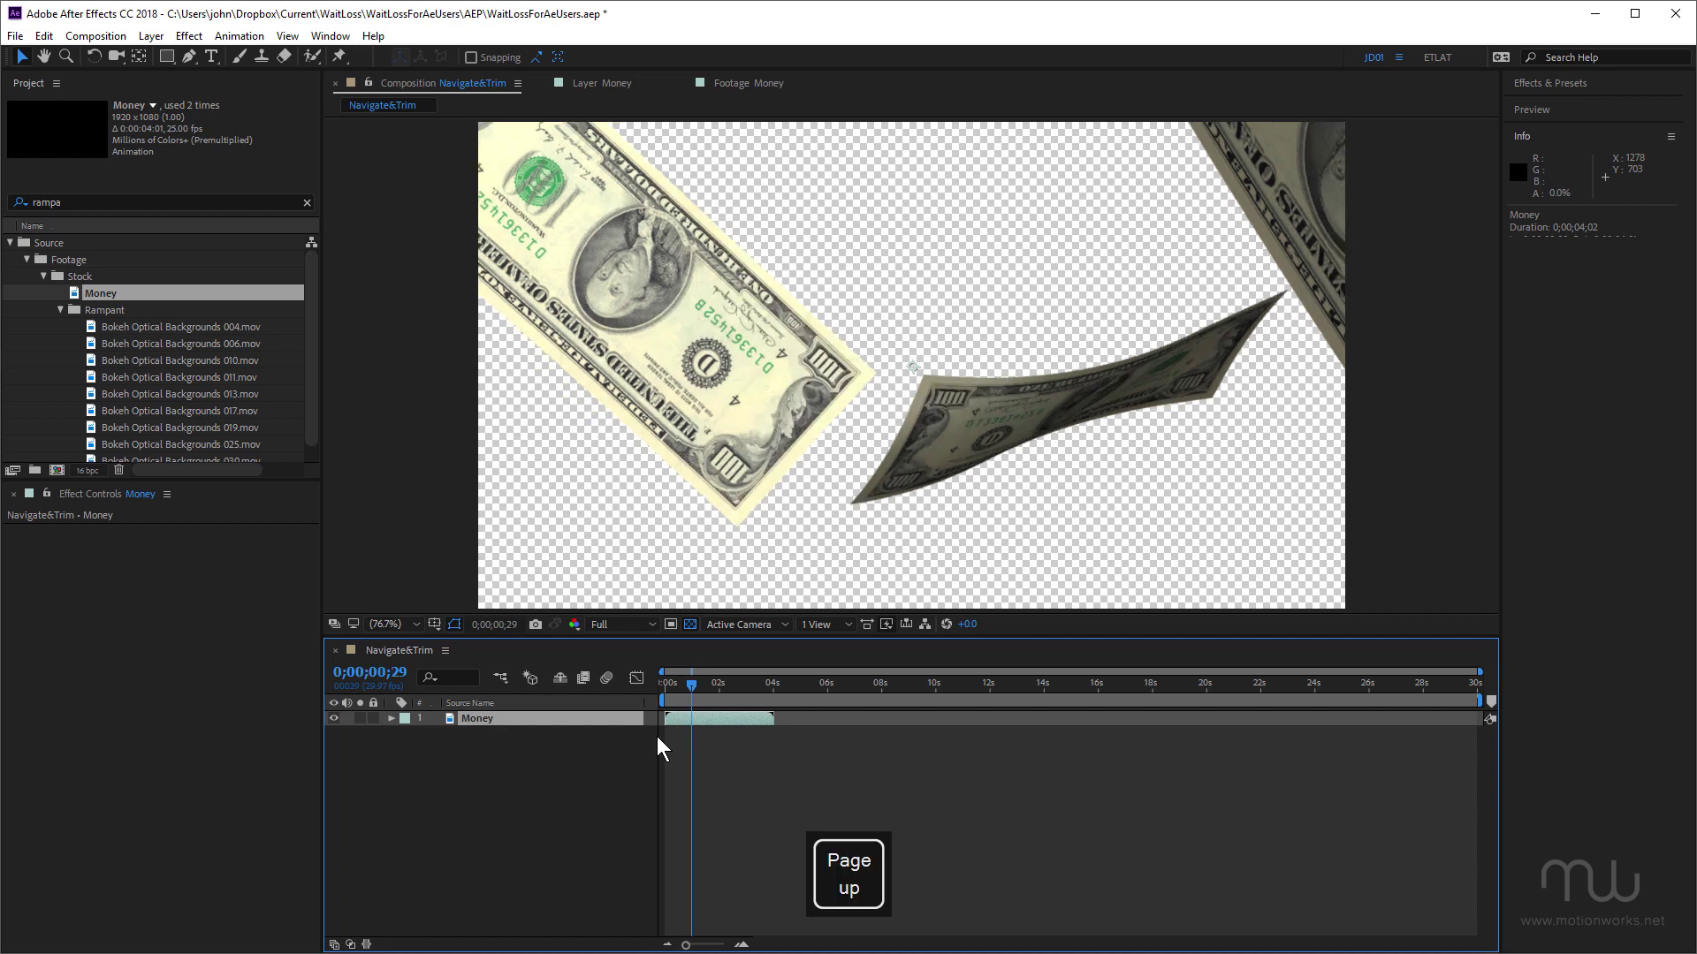
pyautogui.press('pagedown')
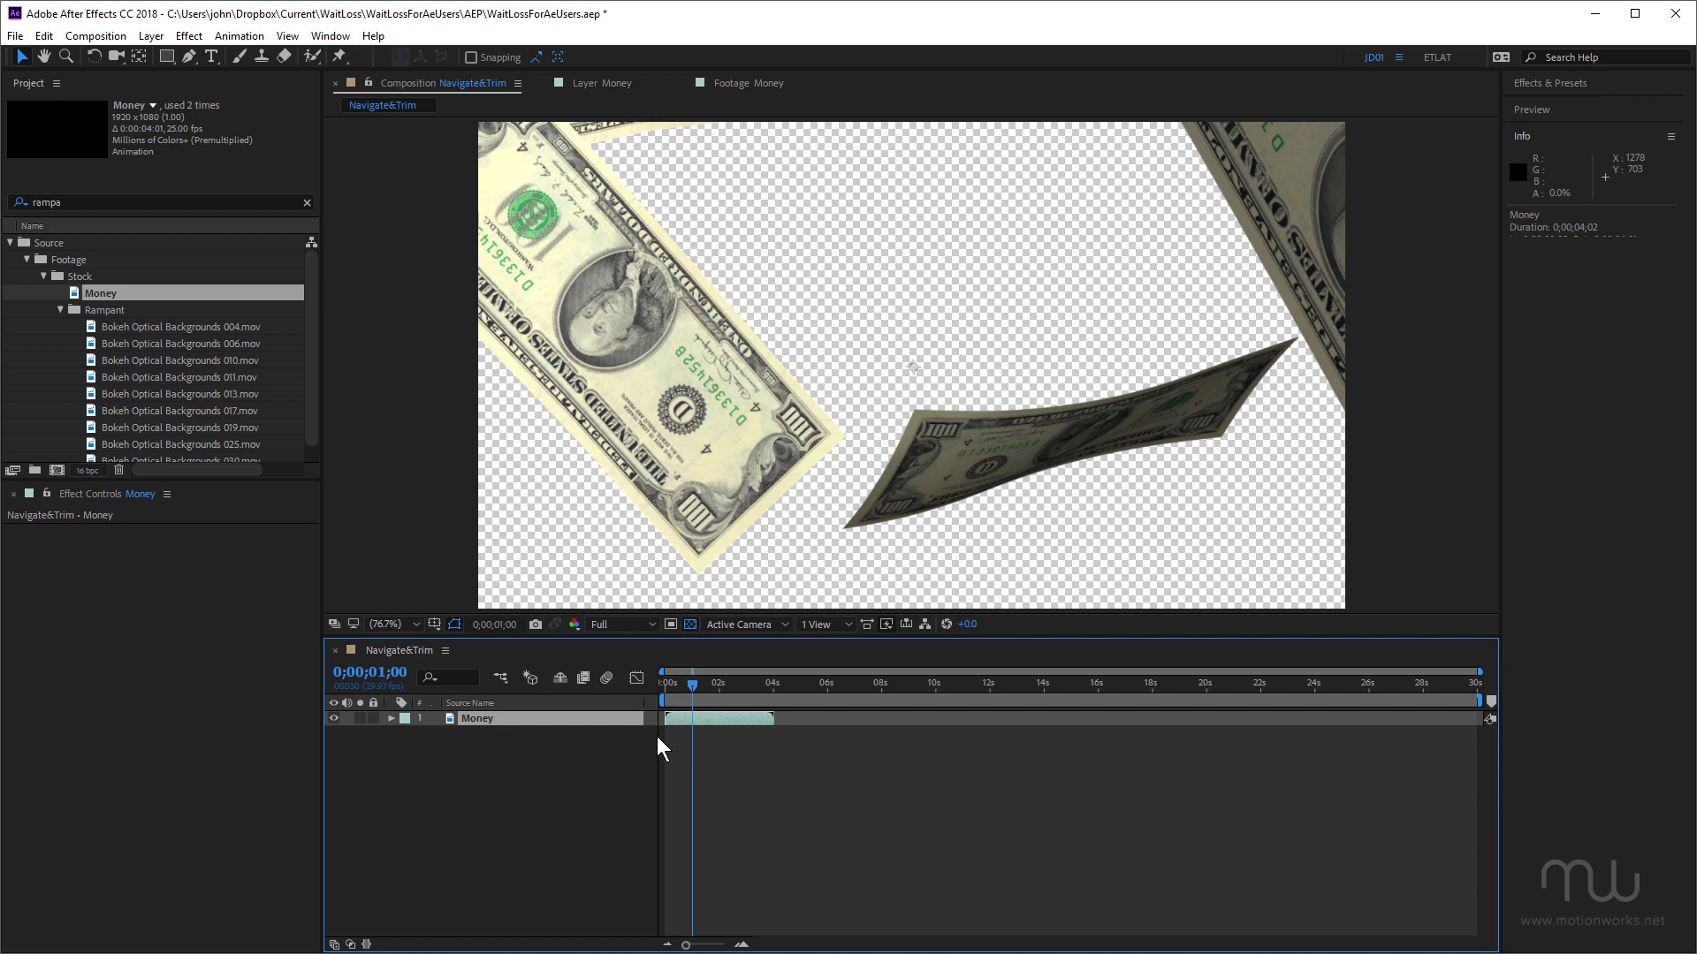
pyautogui.hotkey('shift', 'pageup')
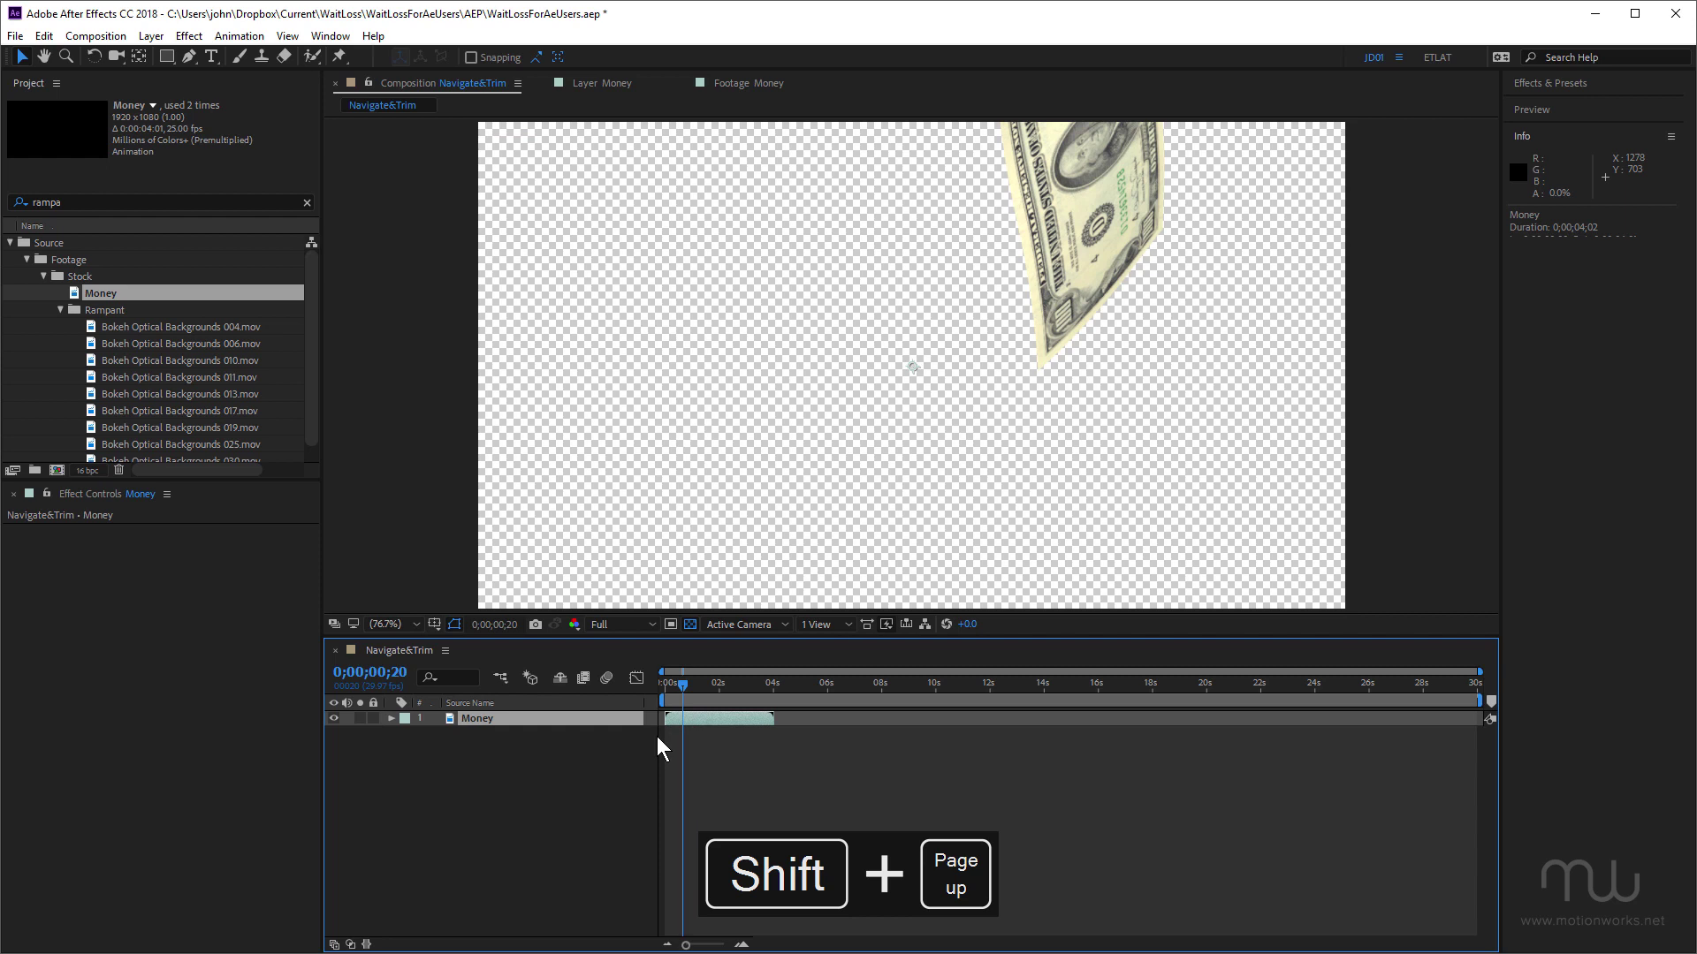
pyautogui.hotkey('shift', 'pagedown')
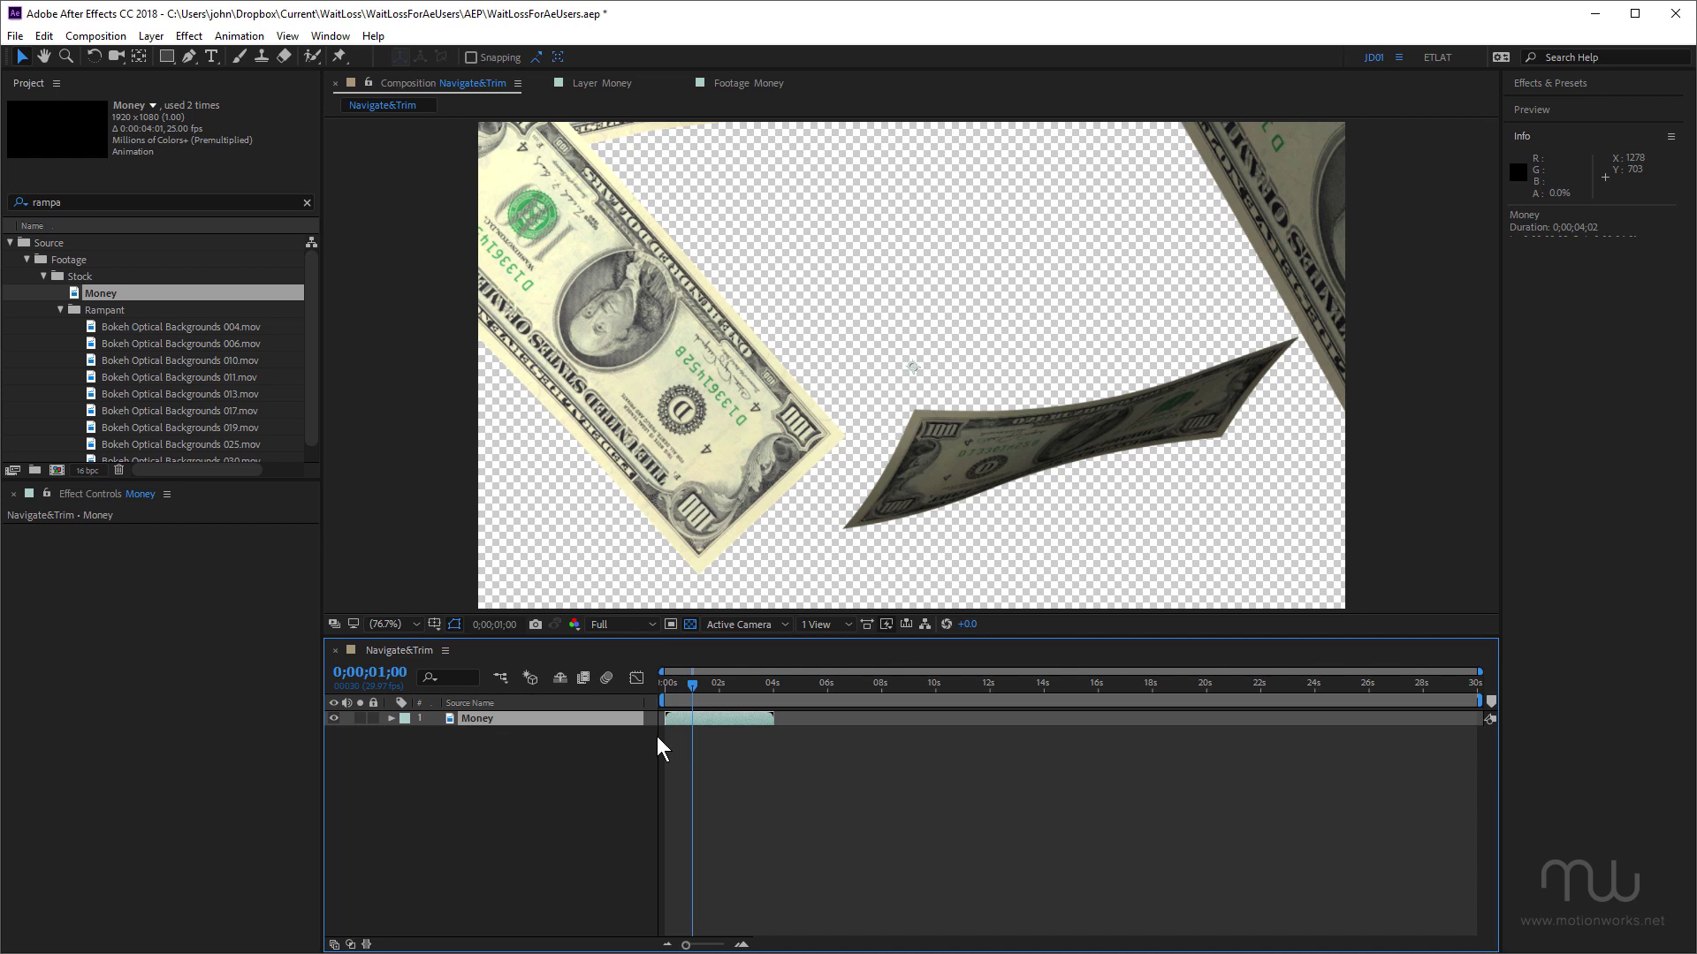
pyautogui.hotkey('ctrl', 'shift', 'Left')
pyautogui.hotkey('ctrl', 'shift', 'Right')
pyautogui.hotkey('ctrl', 'shift', 'Left')
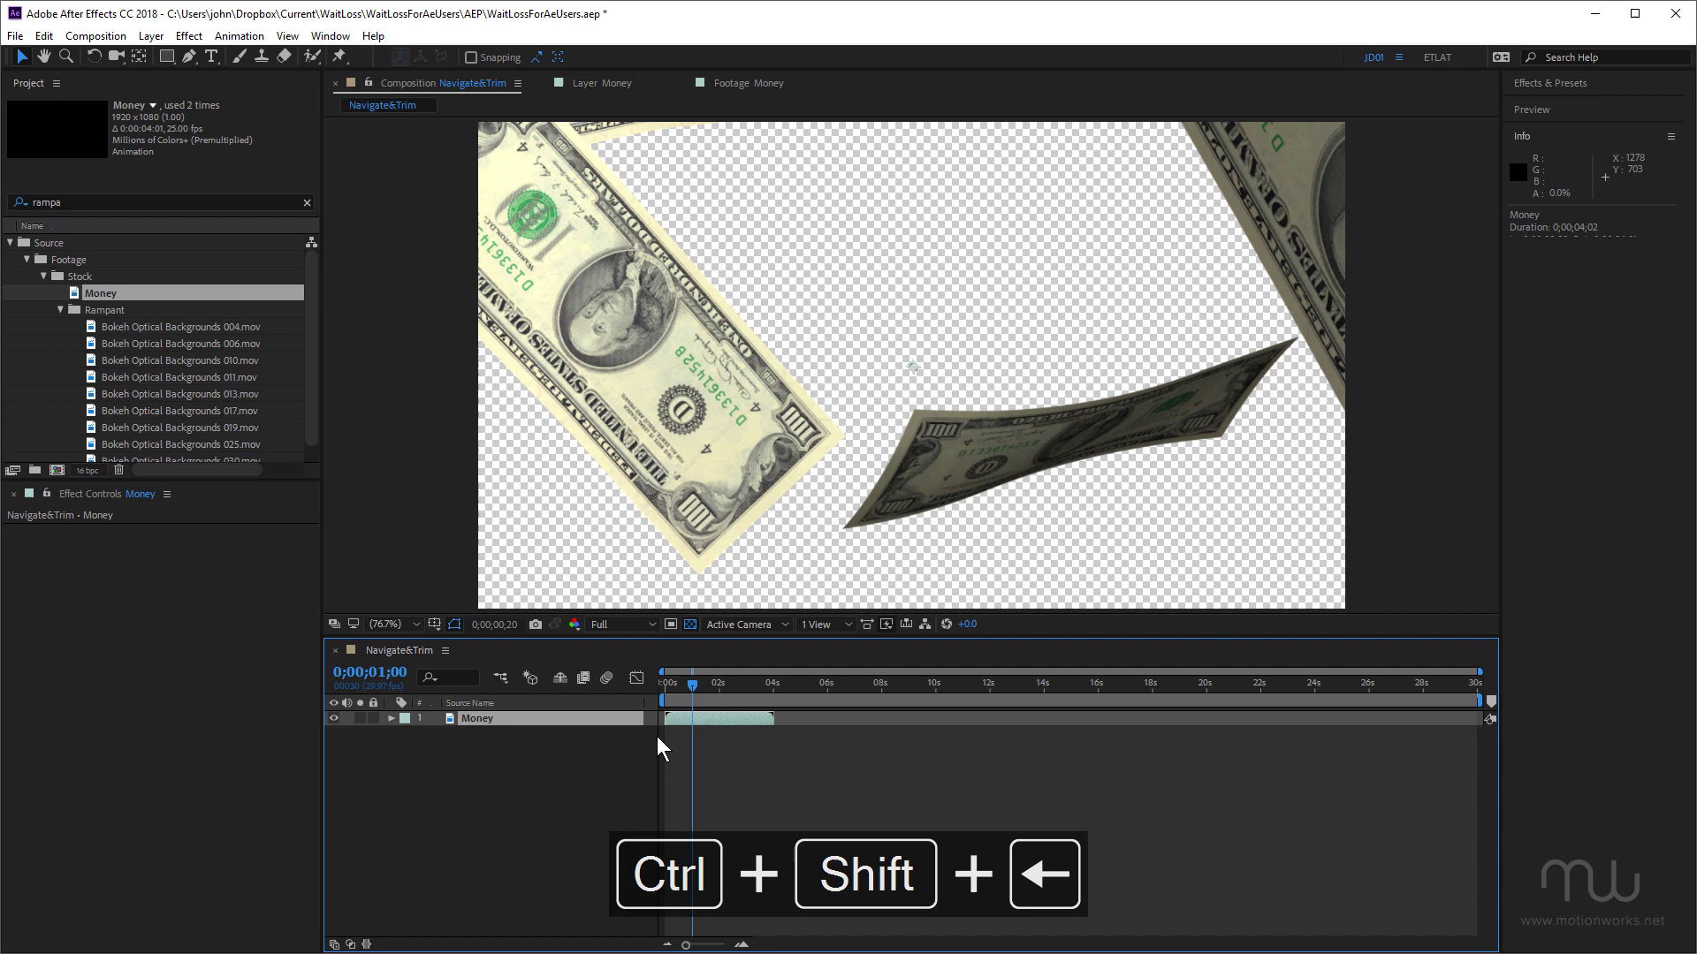
pyautogui.hotkey('ctrl', 'shift', 'Right')
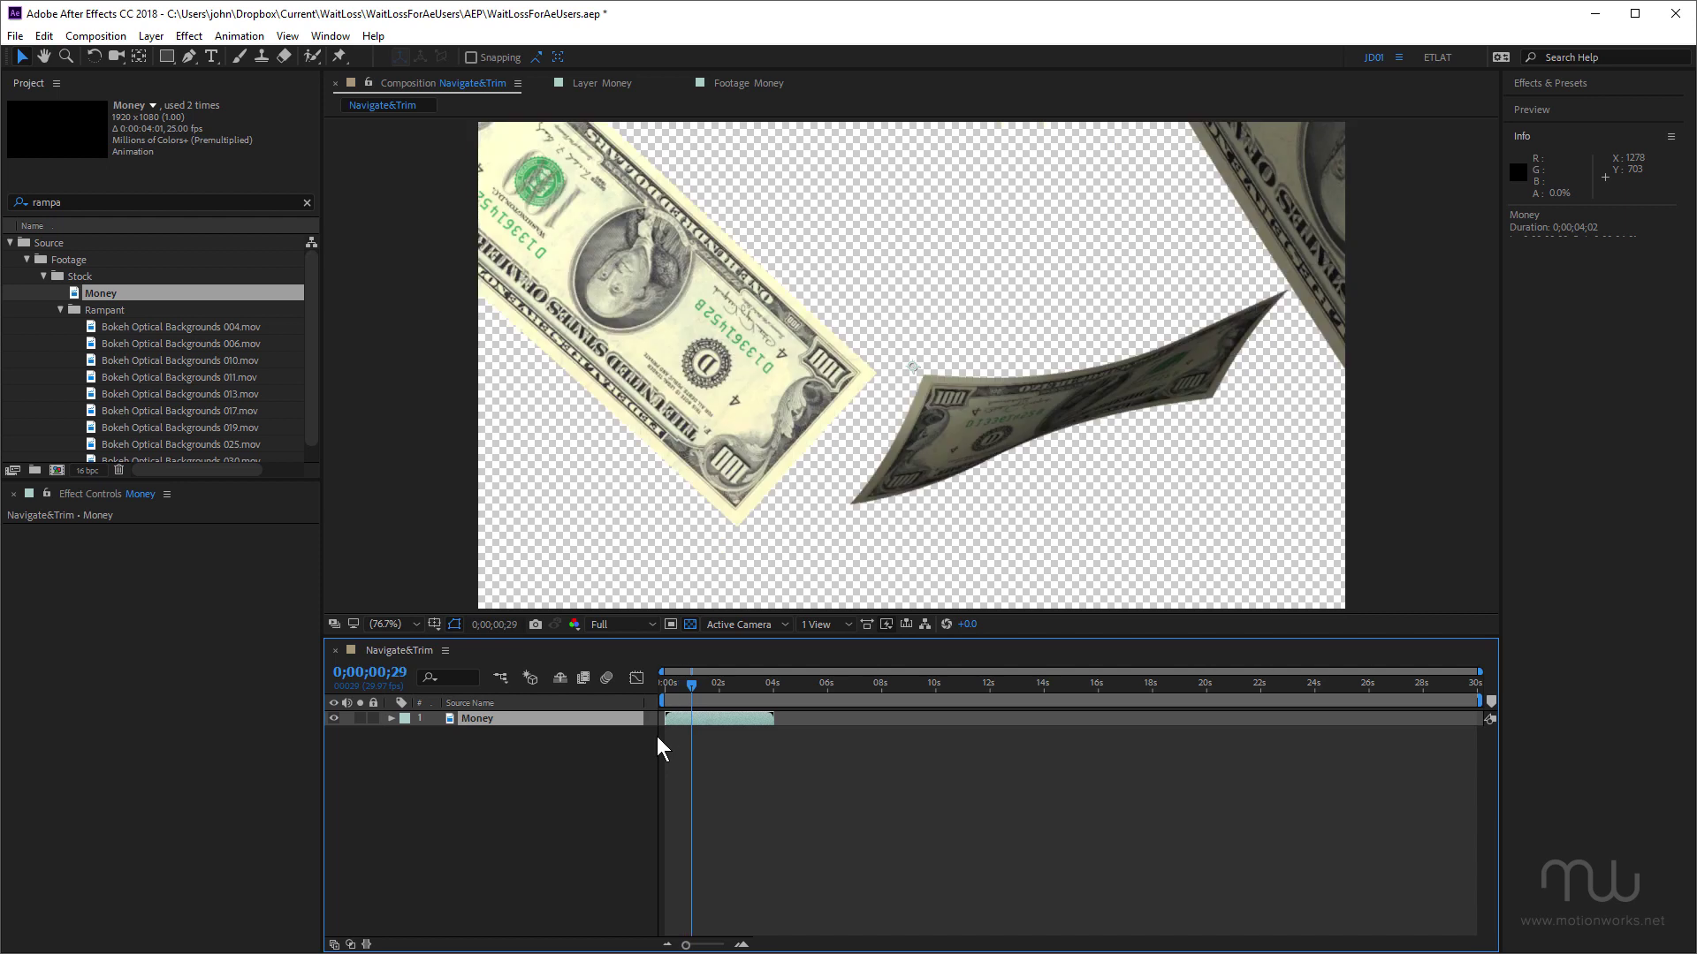
# - Step one frame at a time with Ctrl+Left/Right, ending on 0;00;00;29
pyautogui.hotkey('ctrl', 'Right')
pyautogui.hotkey('ctrl', 'Left')
pyautogui.hotkey('ctrl', 'Right')
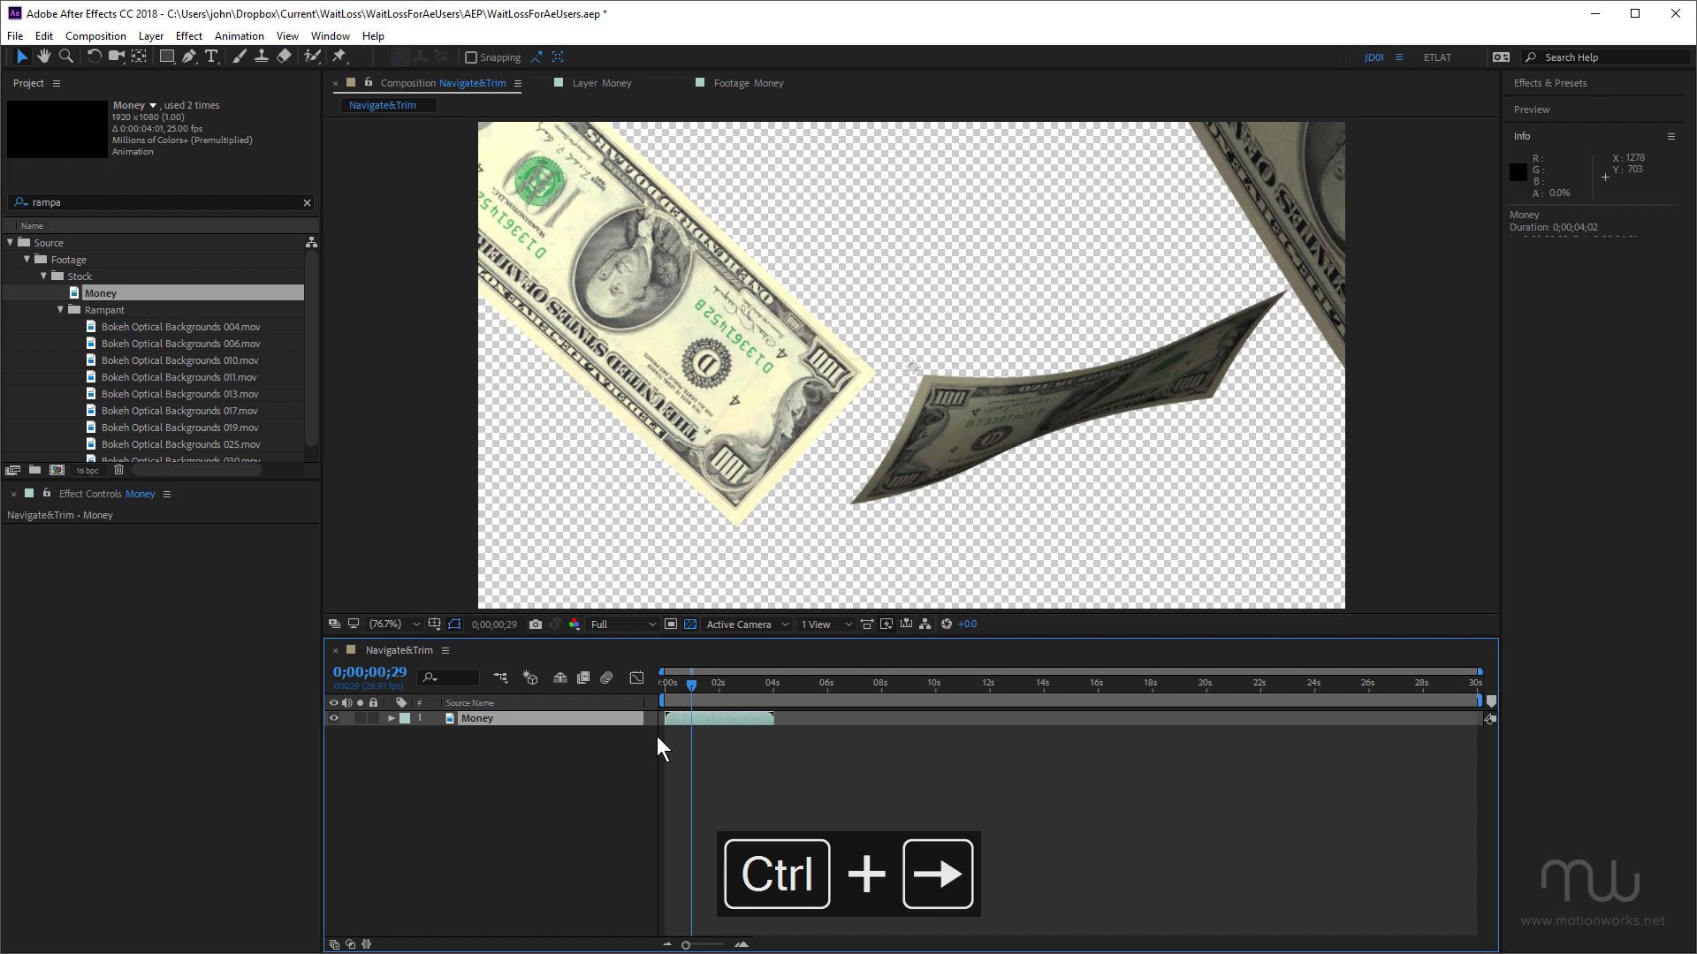
pyautogui.hotkey('ctrl', 'Left')
pyautogui.hotkey('ctrl', 'Right')
pyautogui.hotkey('ctrl', 'Left')
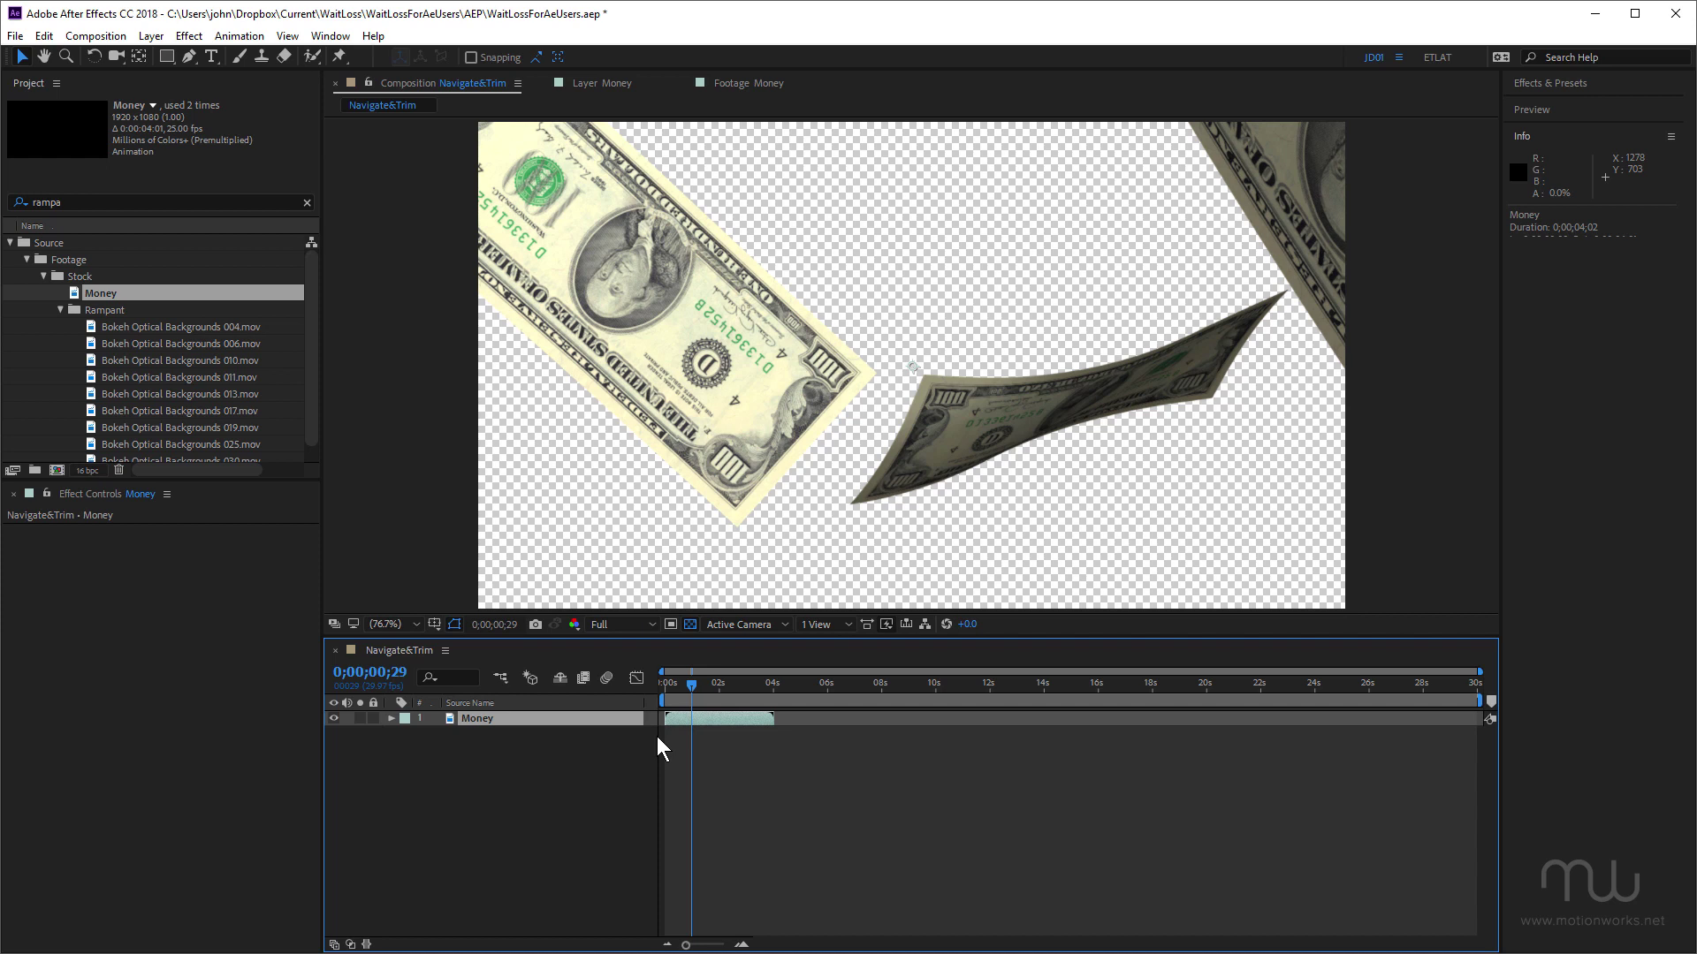
# - Check the Money layer's current in and out points with I and O
pyautogui.press('i')
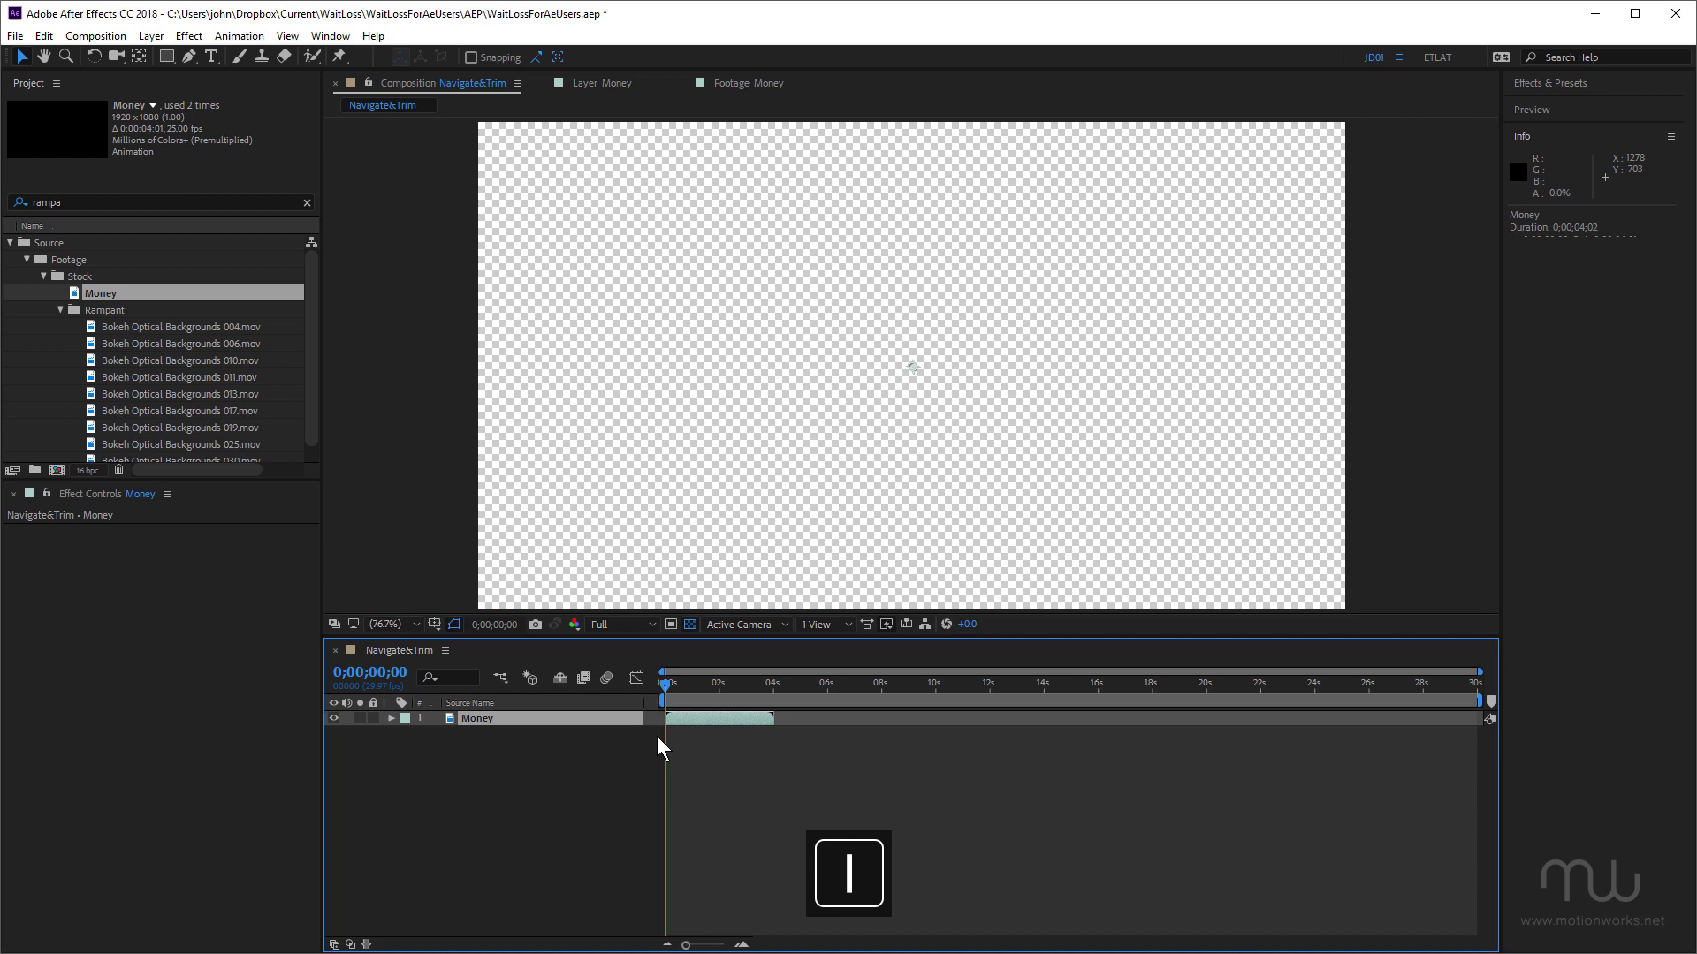
pyautogui.press('o')
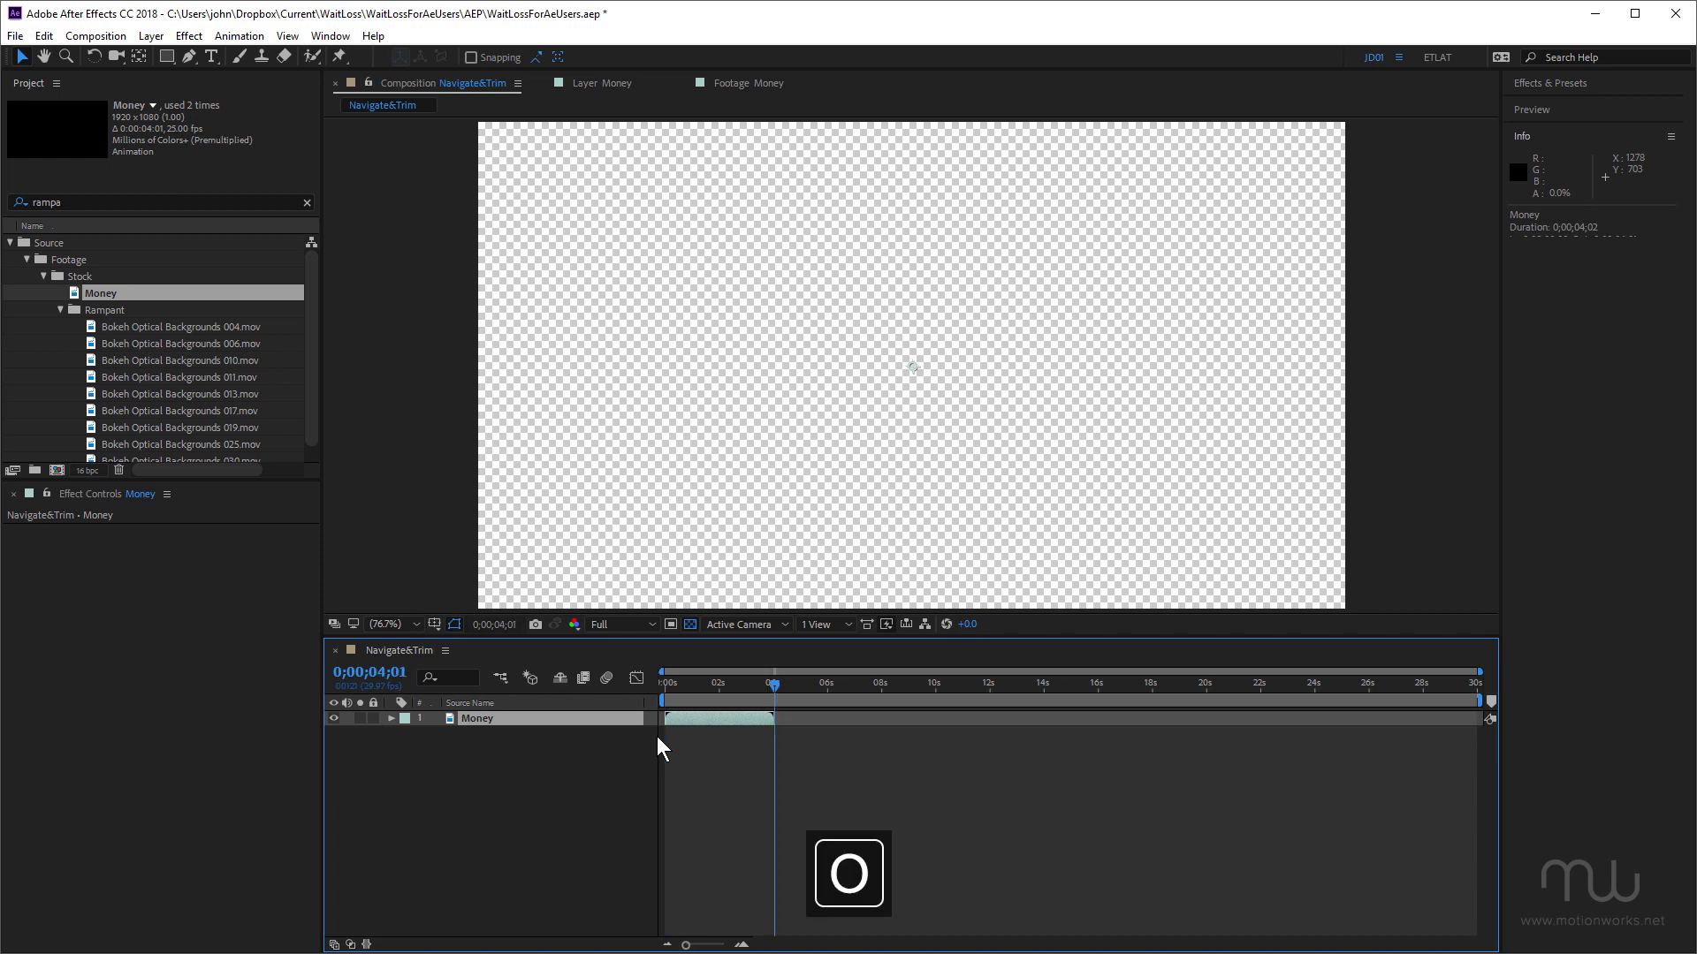
pyautogui.press('i')
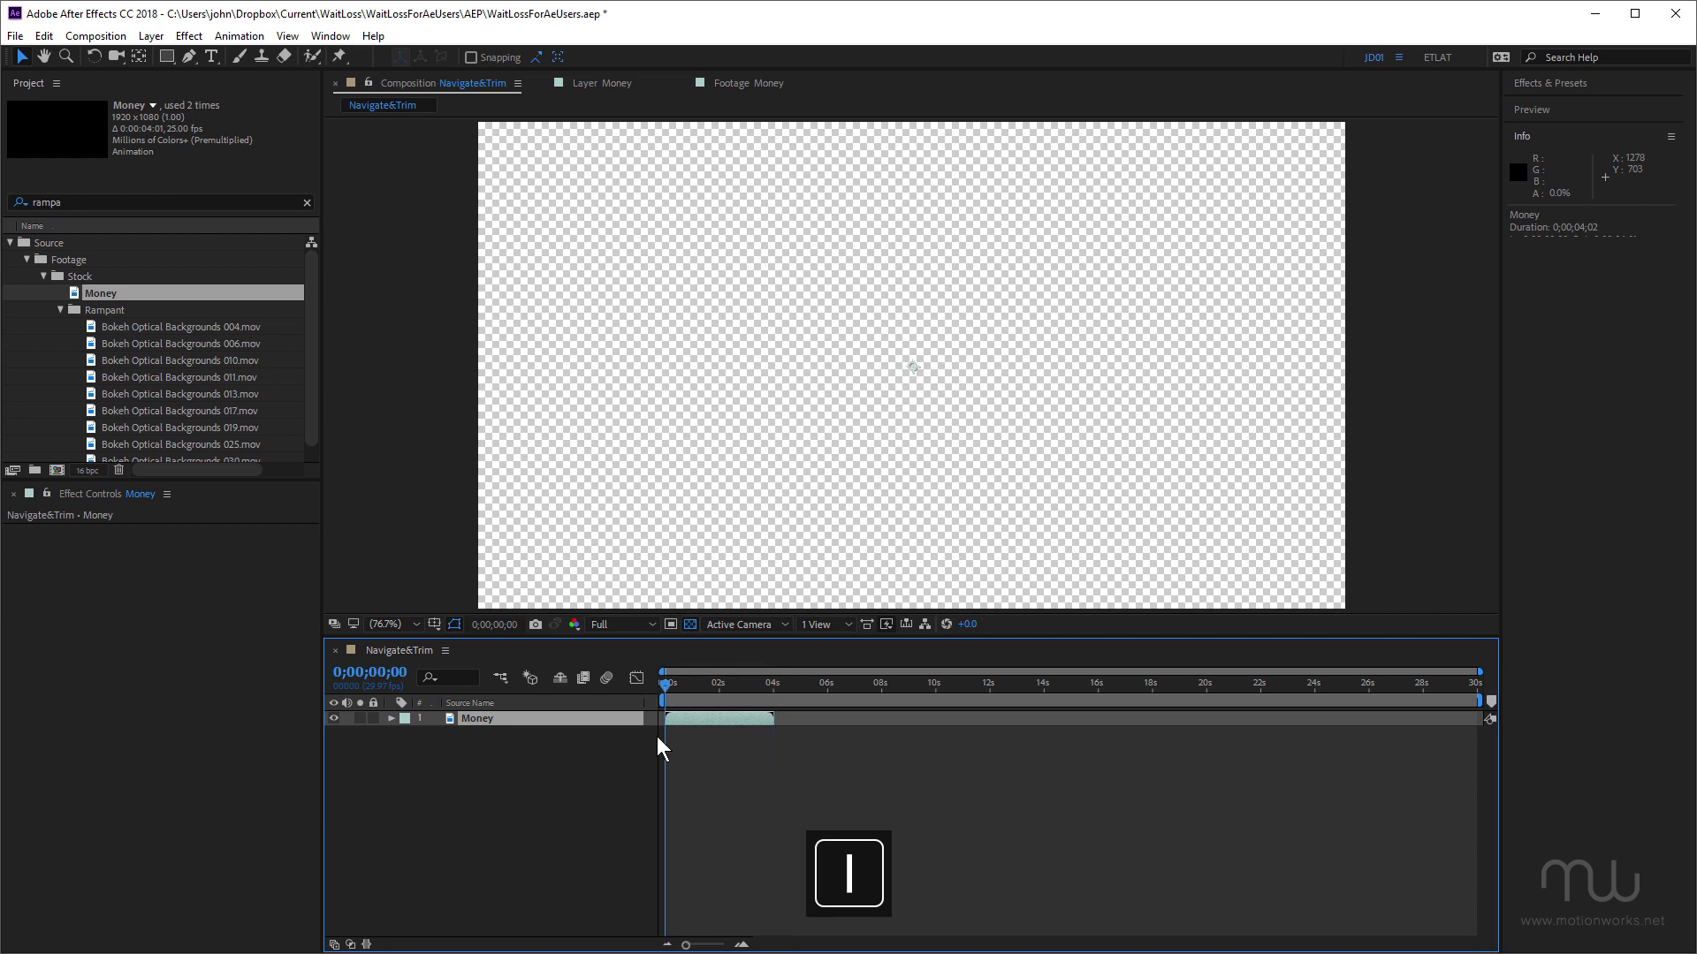
pyautogui.press('o')
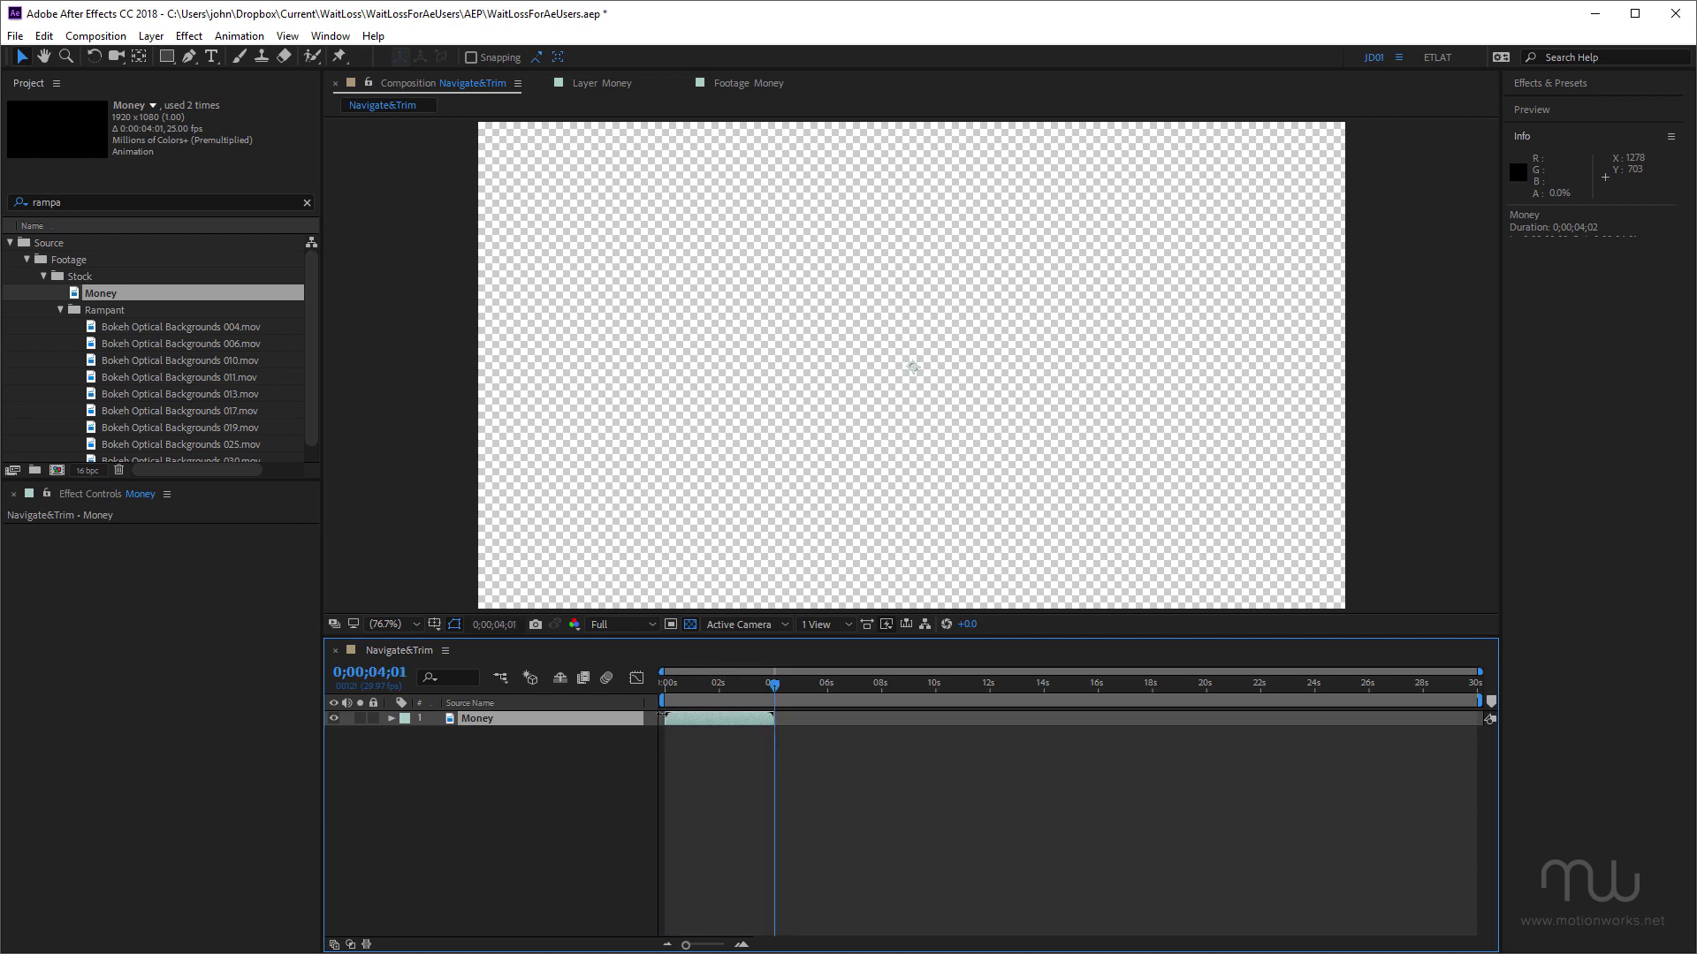
# - Trim the Money layer to 0;00;01;10–0;00;03;10 in the timeline and verify its new ends
pyautogui.moveTo(663, 716); pyautogui.dragTo(753, 719)
pyautogui.press('i')
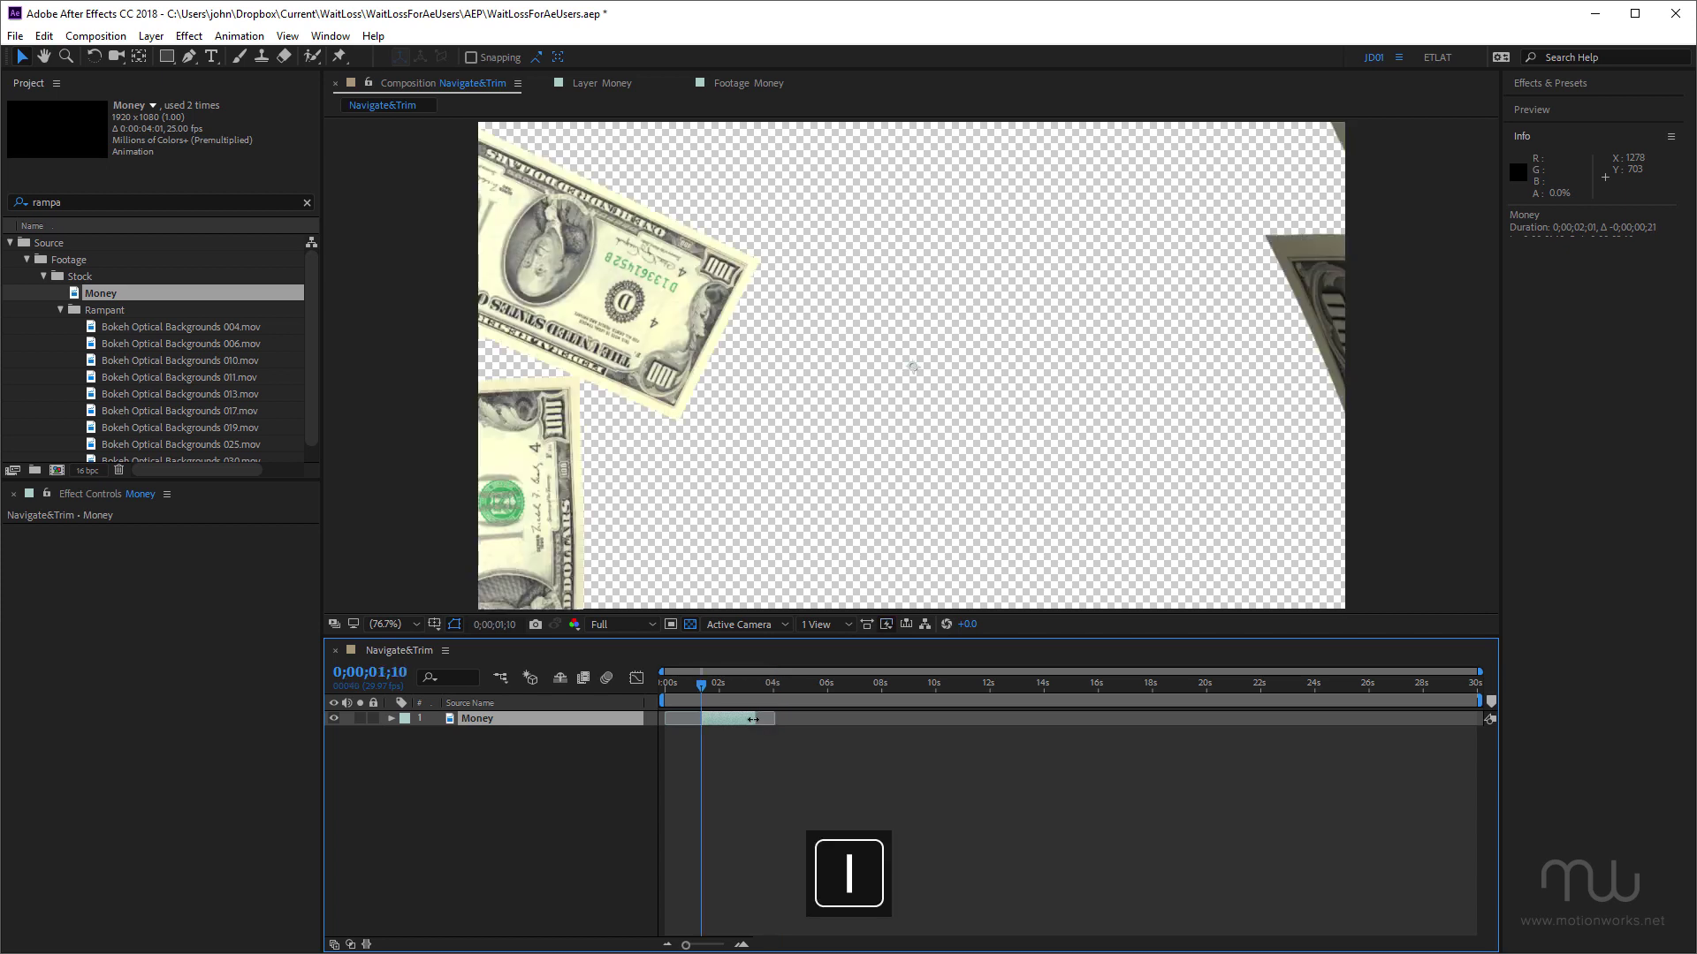
pyautogui.press('o')
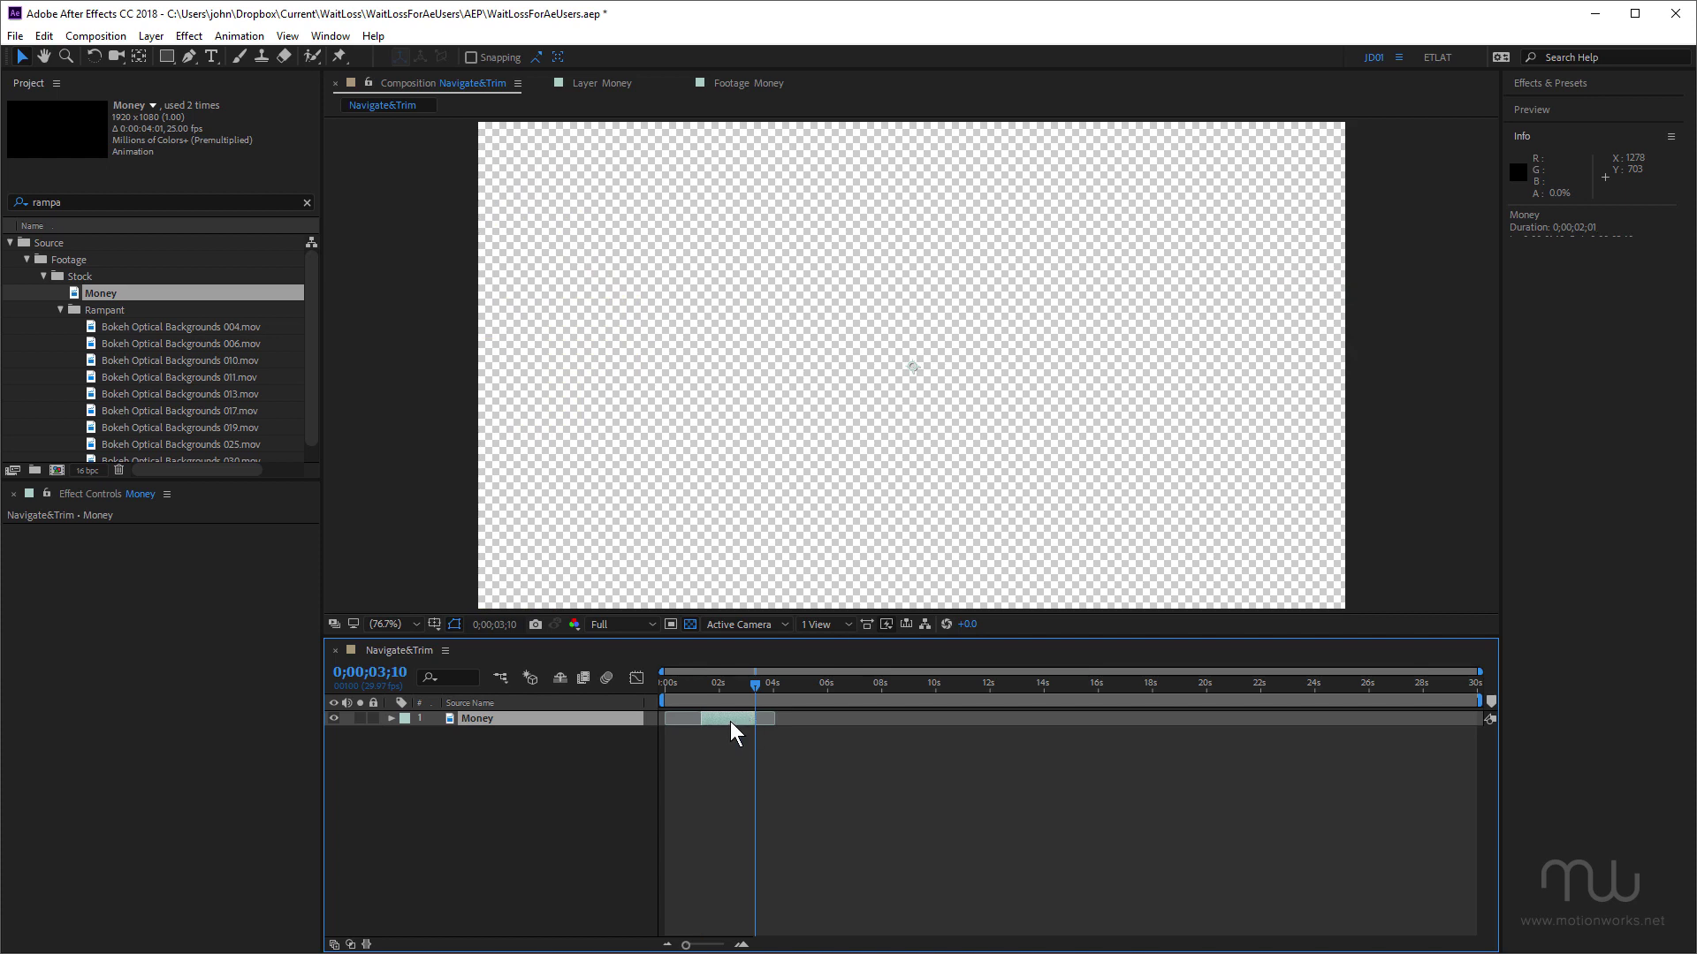
# - Duplicate the Money layer, offset the copy later, and check both layers' in/out points (top ends 0;00;04;21)
pyautogui.hotkey('ctrl', 'd')
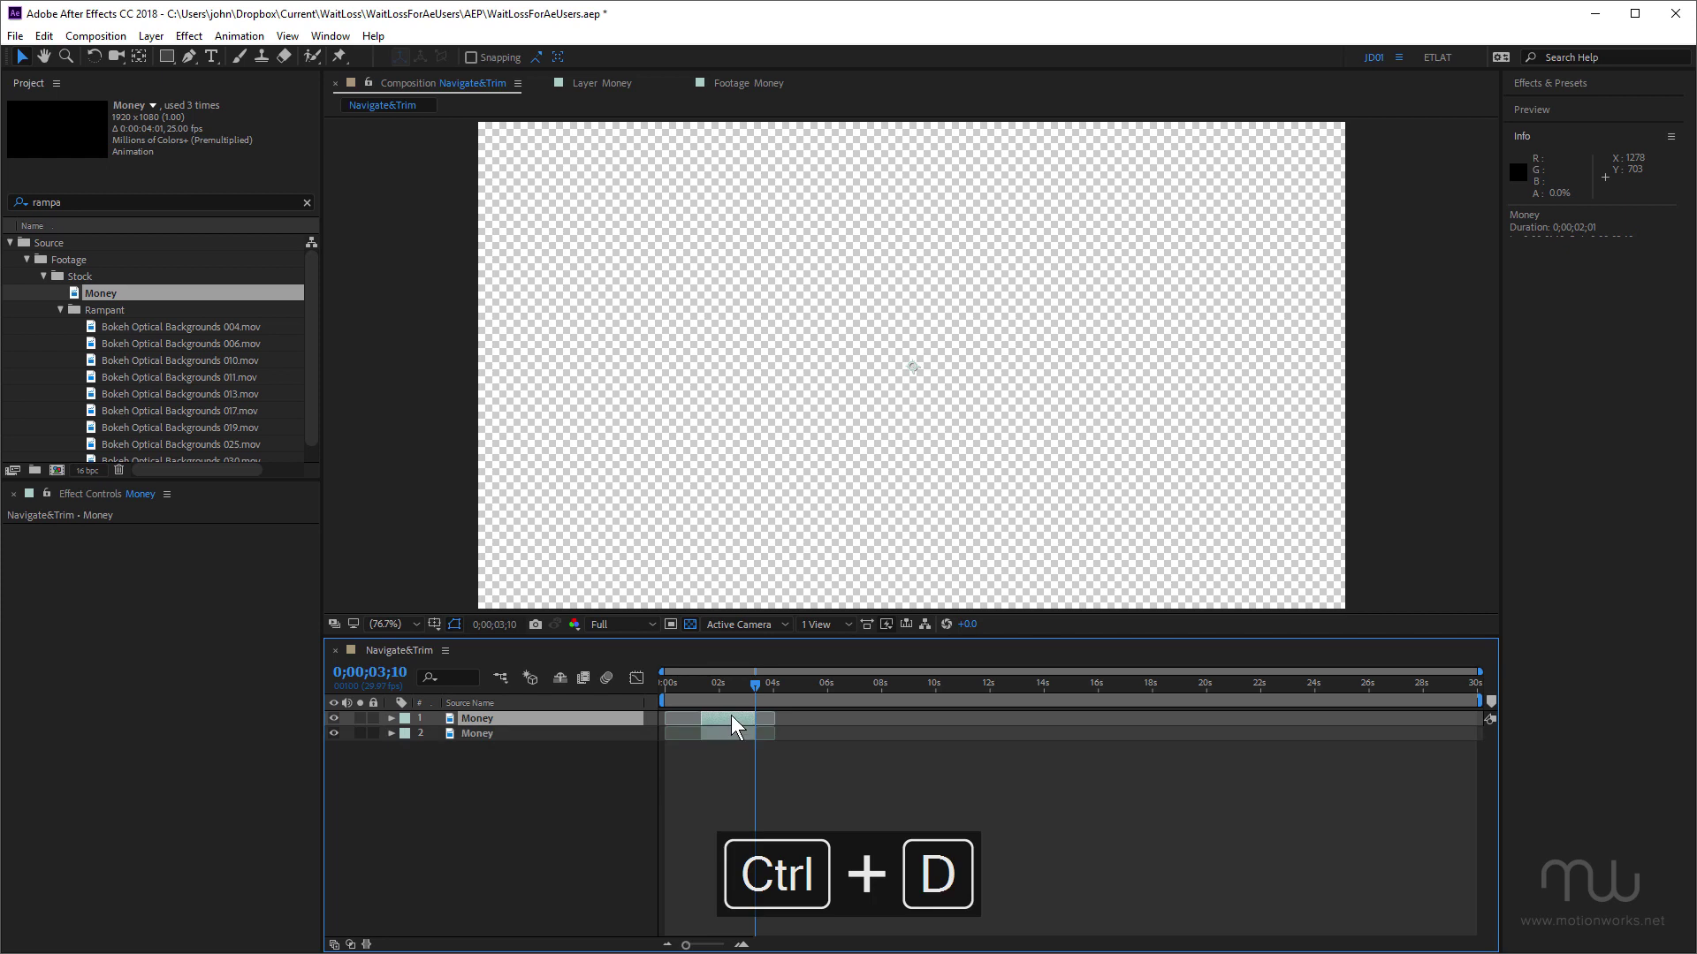
pyautogui.moveTo(730, 718); pyautogui.dragTo(768, 718)
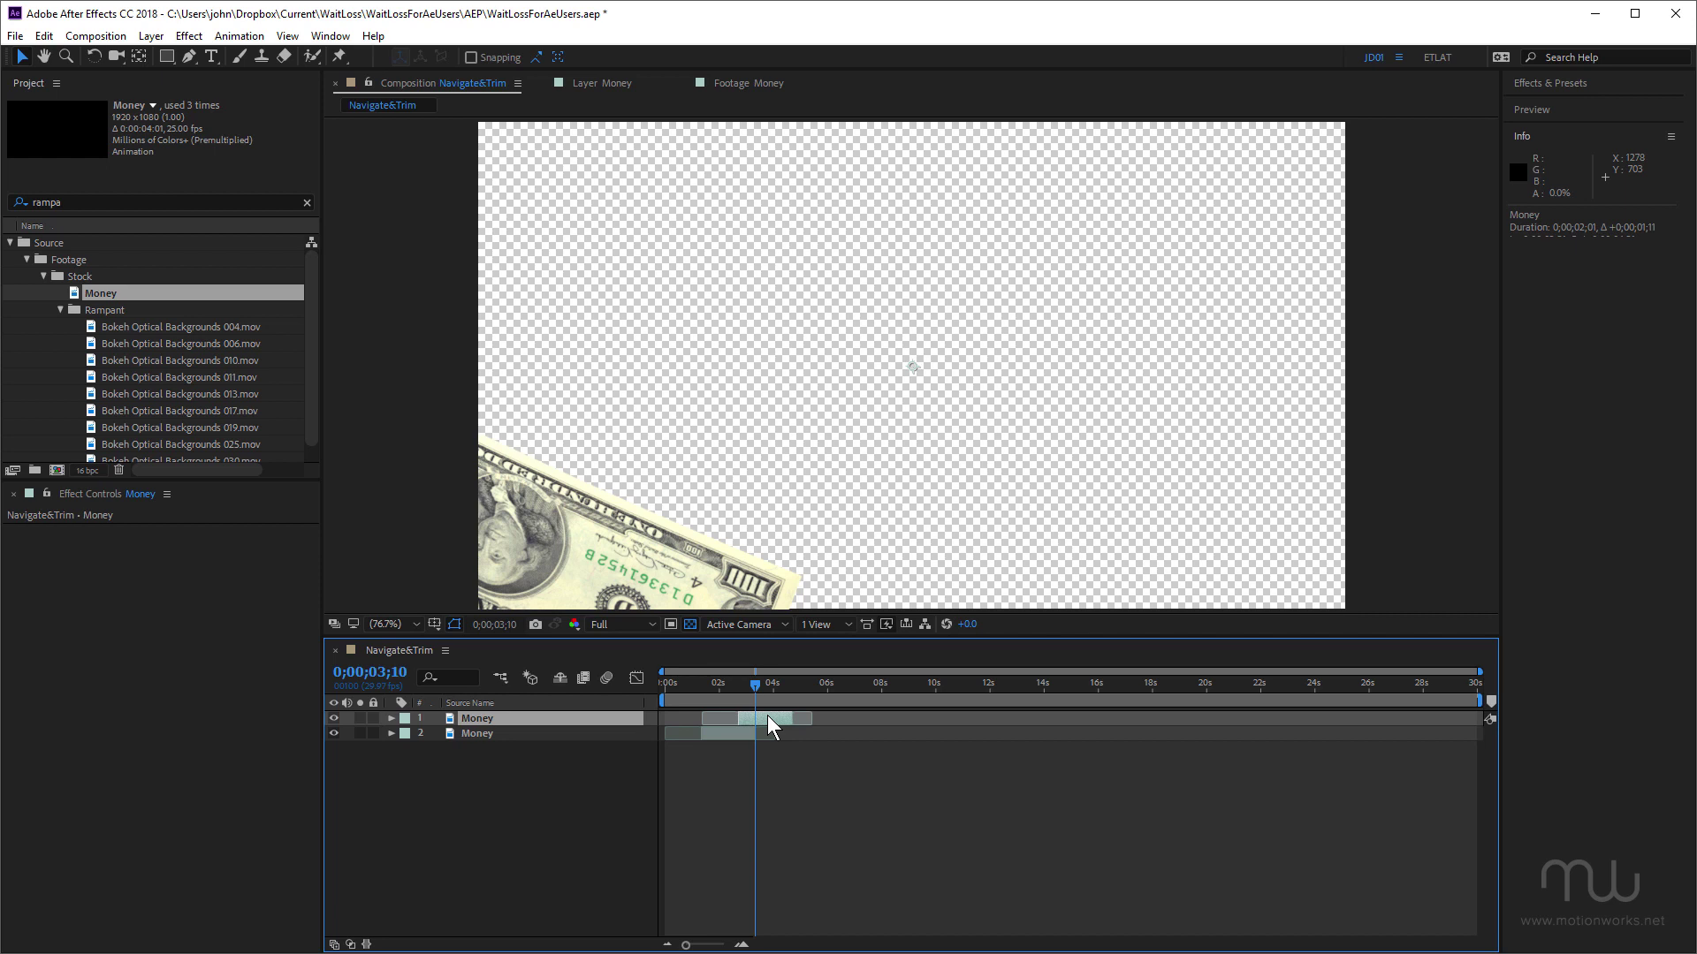
pyautogui.press('KP_2')
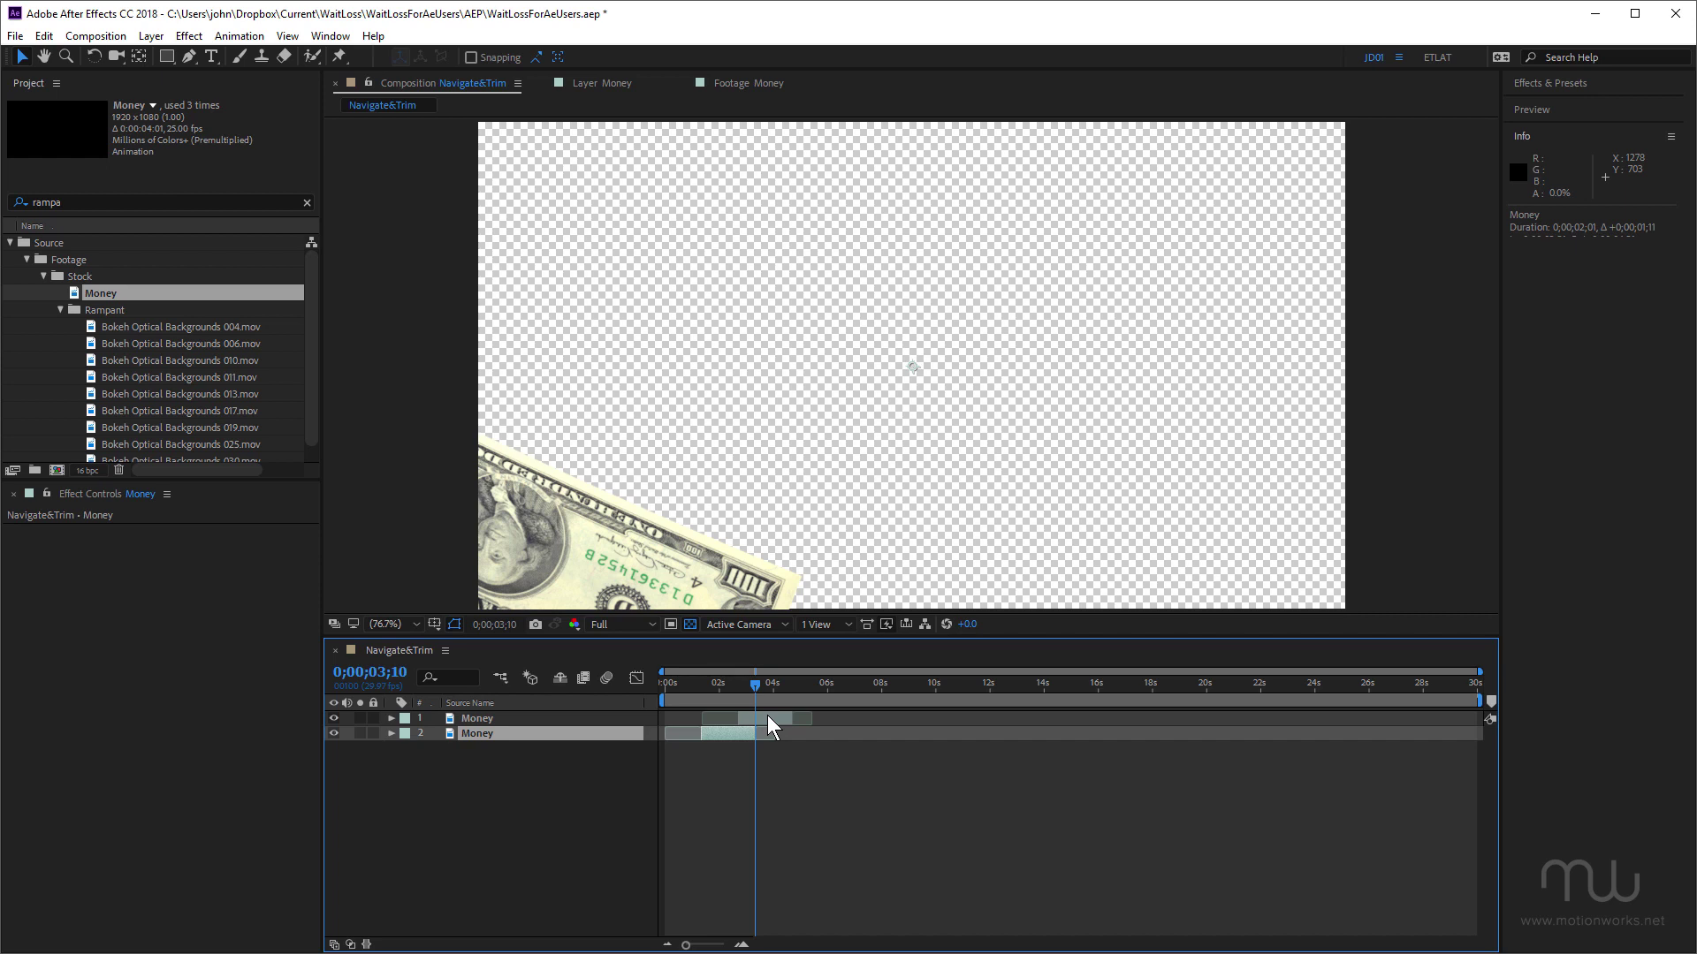
pyautogui.press('i')
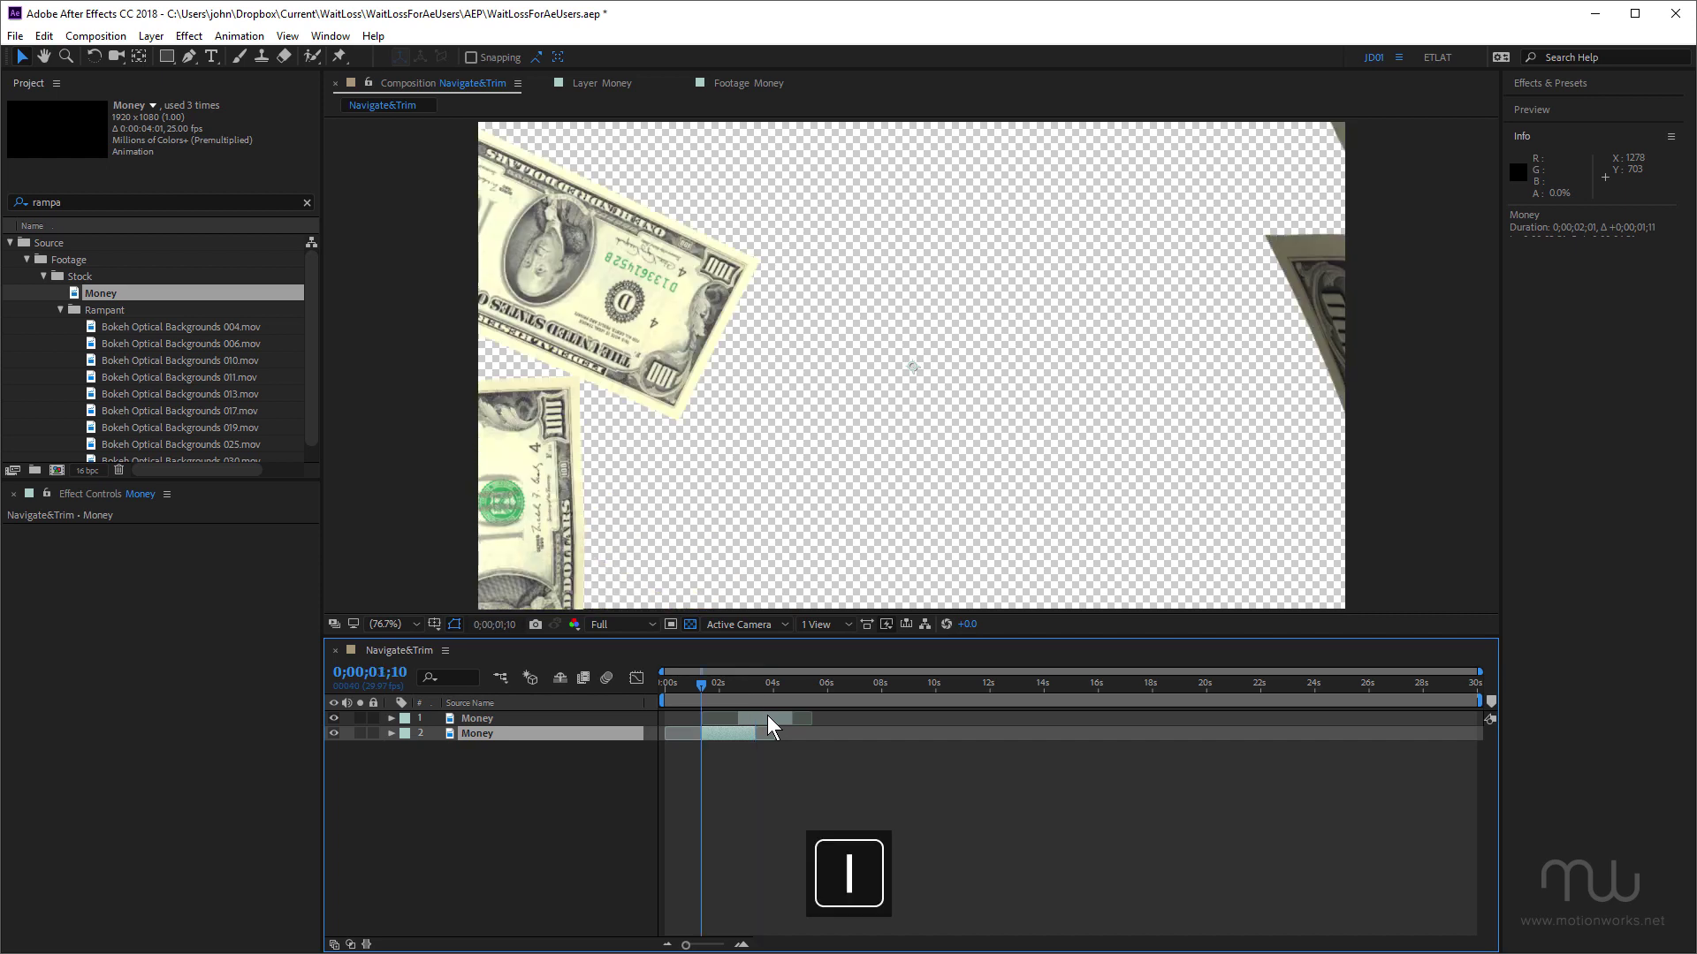
pyautogui.press('o')
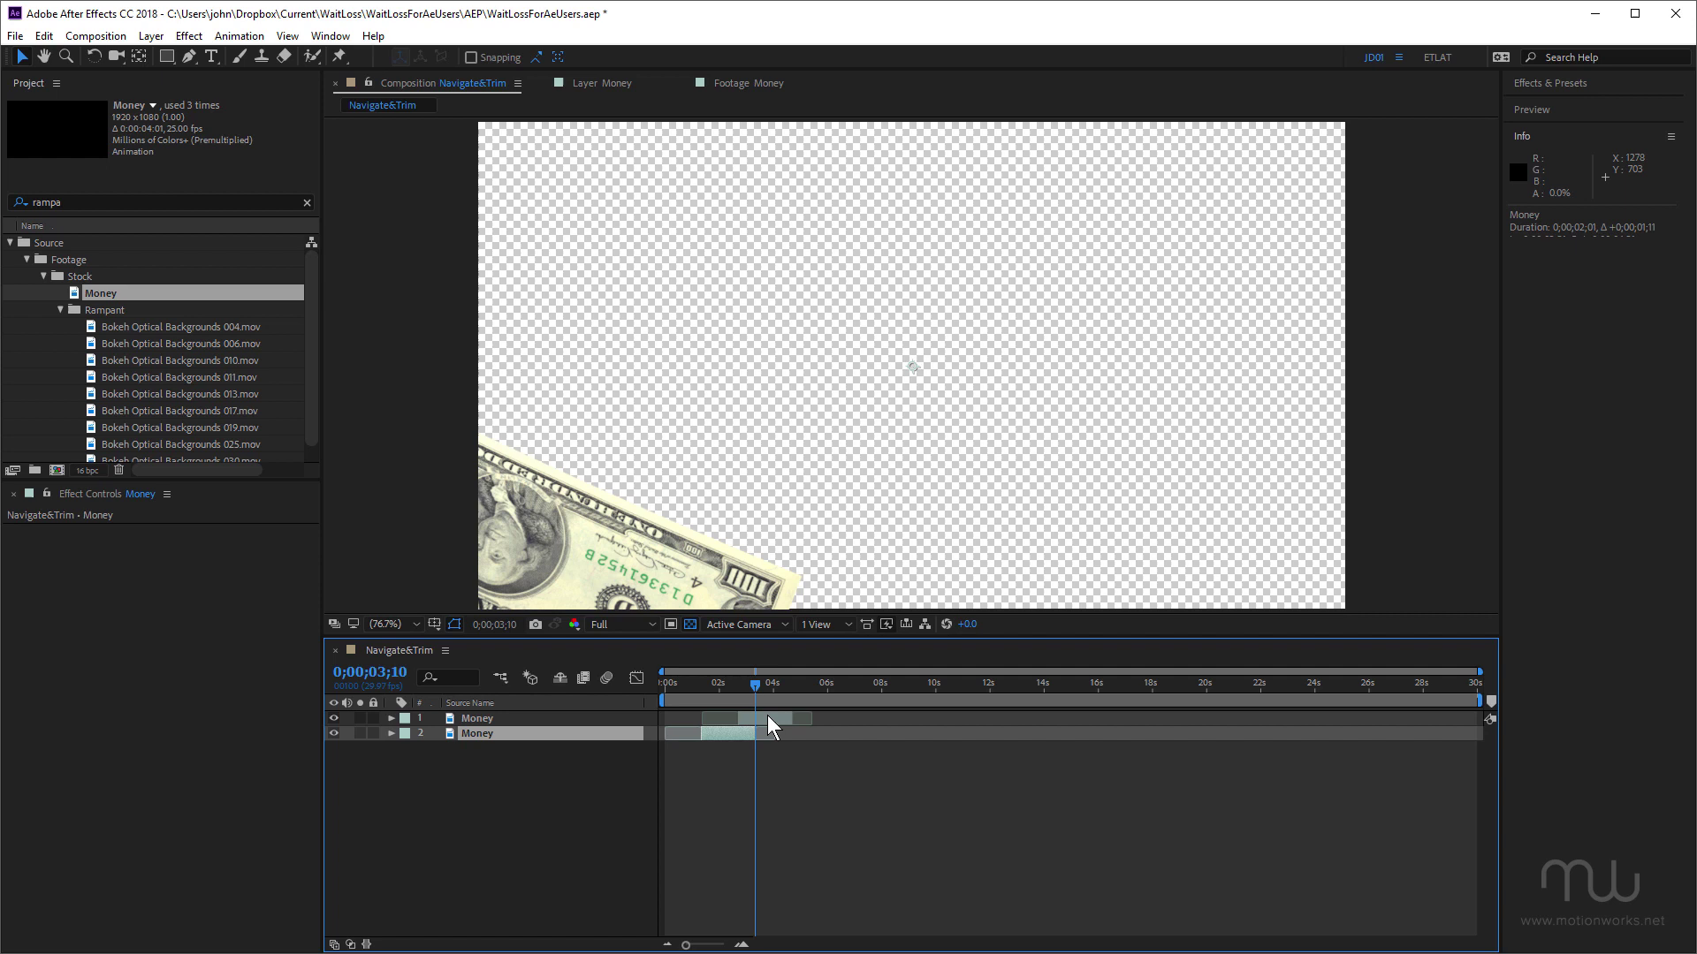
pyautogui.press('KP_1')
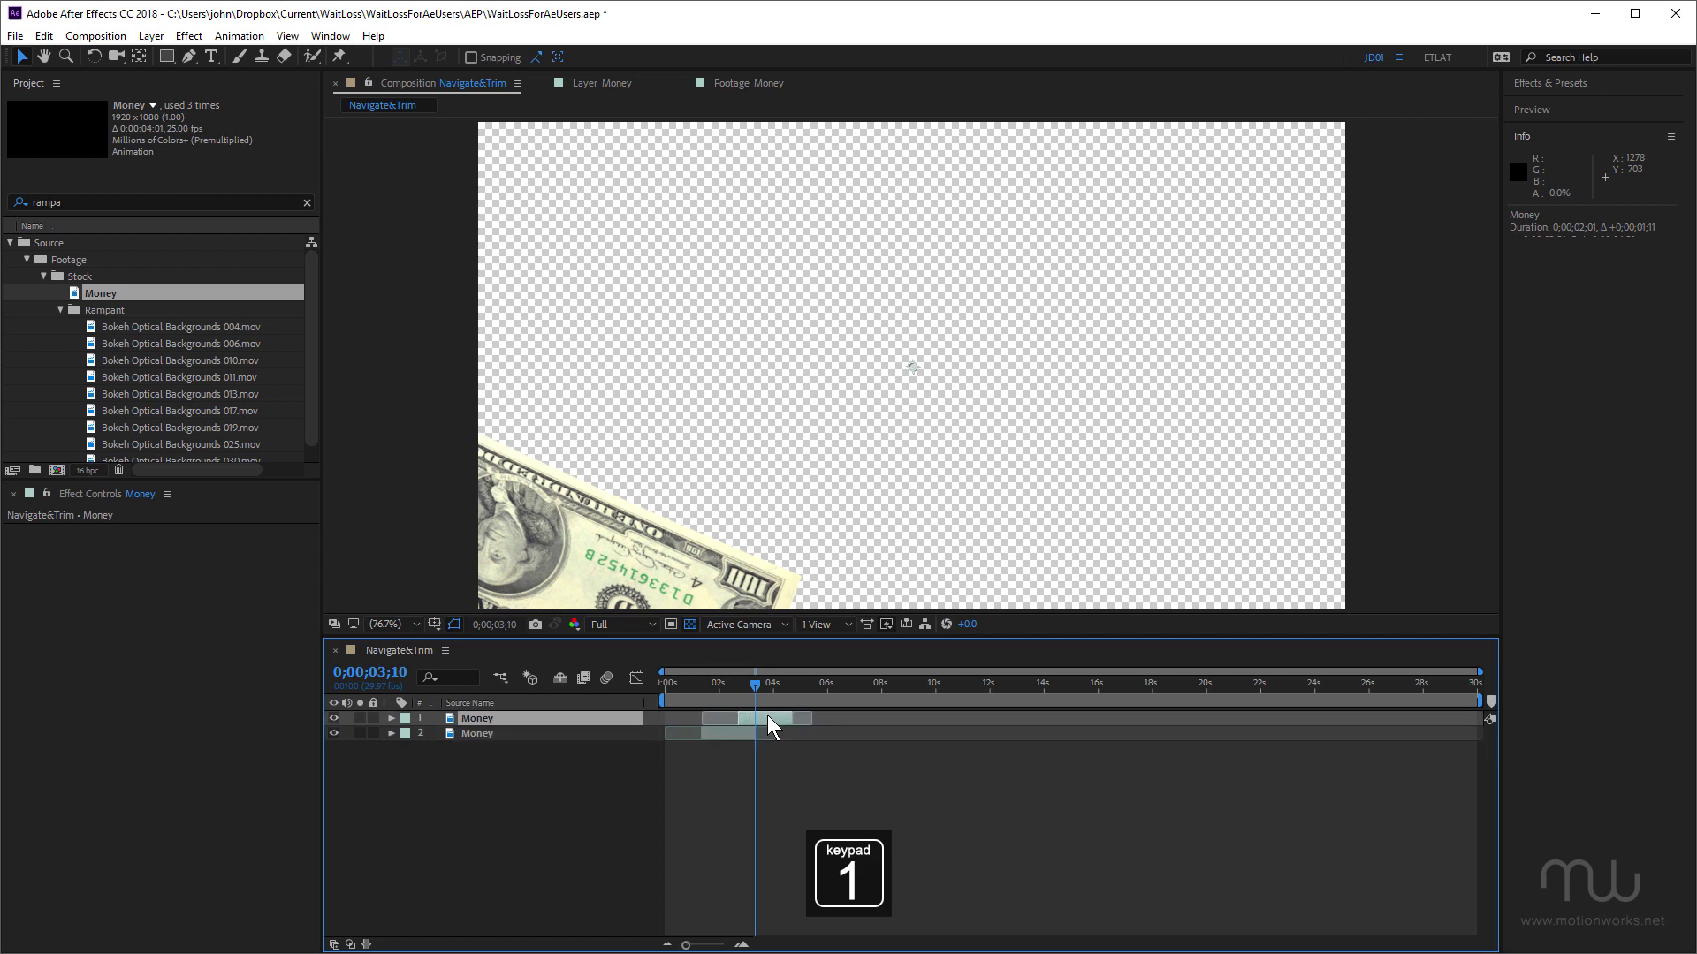
pyautogui.press('i')
pyautogui.press('o')
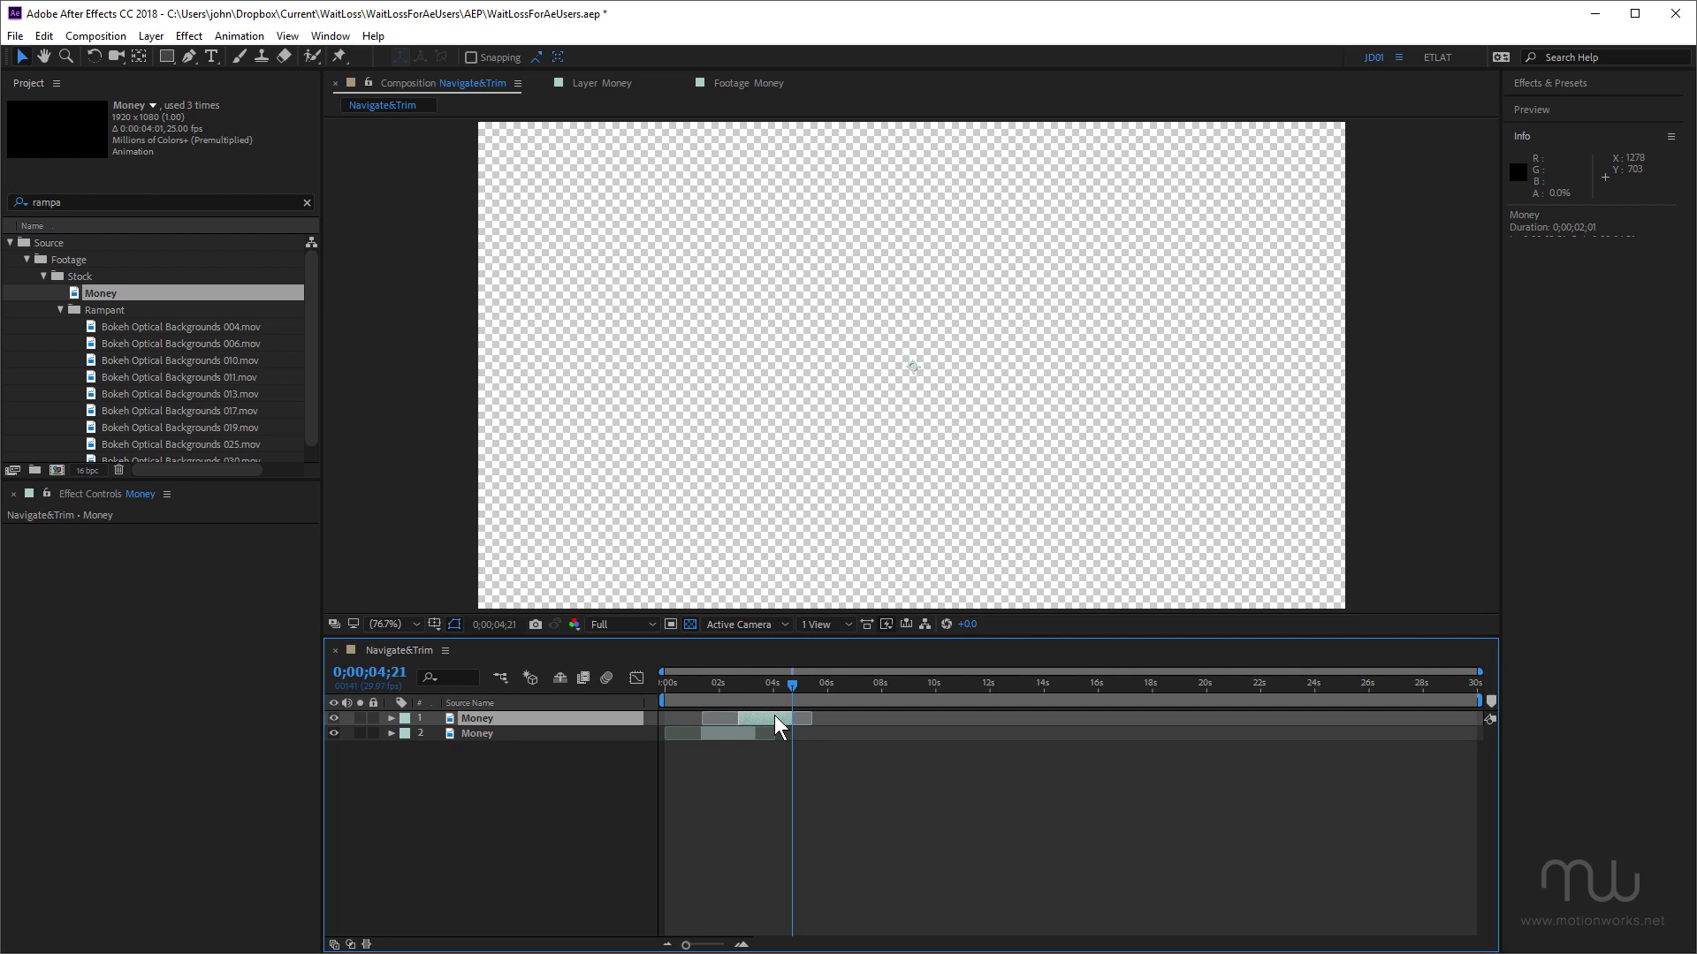
# - Move the selection between layers 1 and 2 with Ctrl+Down/Up, ending on layer 2
pyautogui.hotkey('ctrl', 'Down')
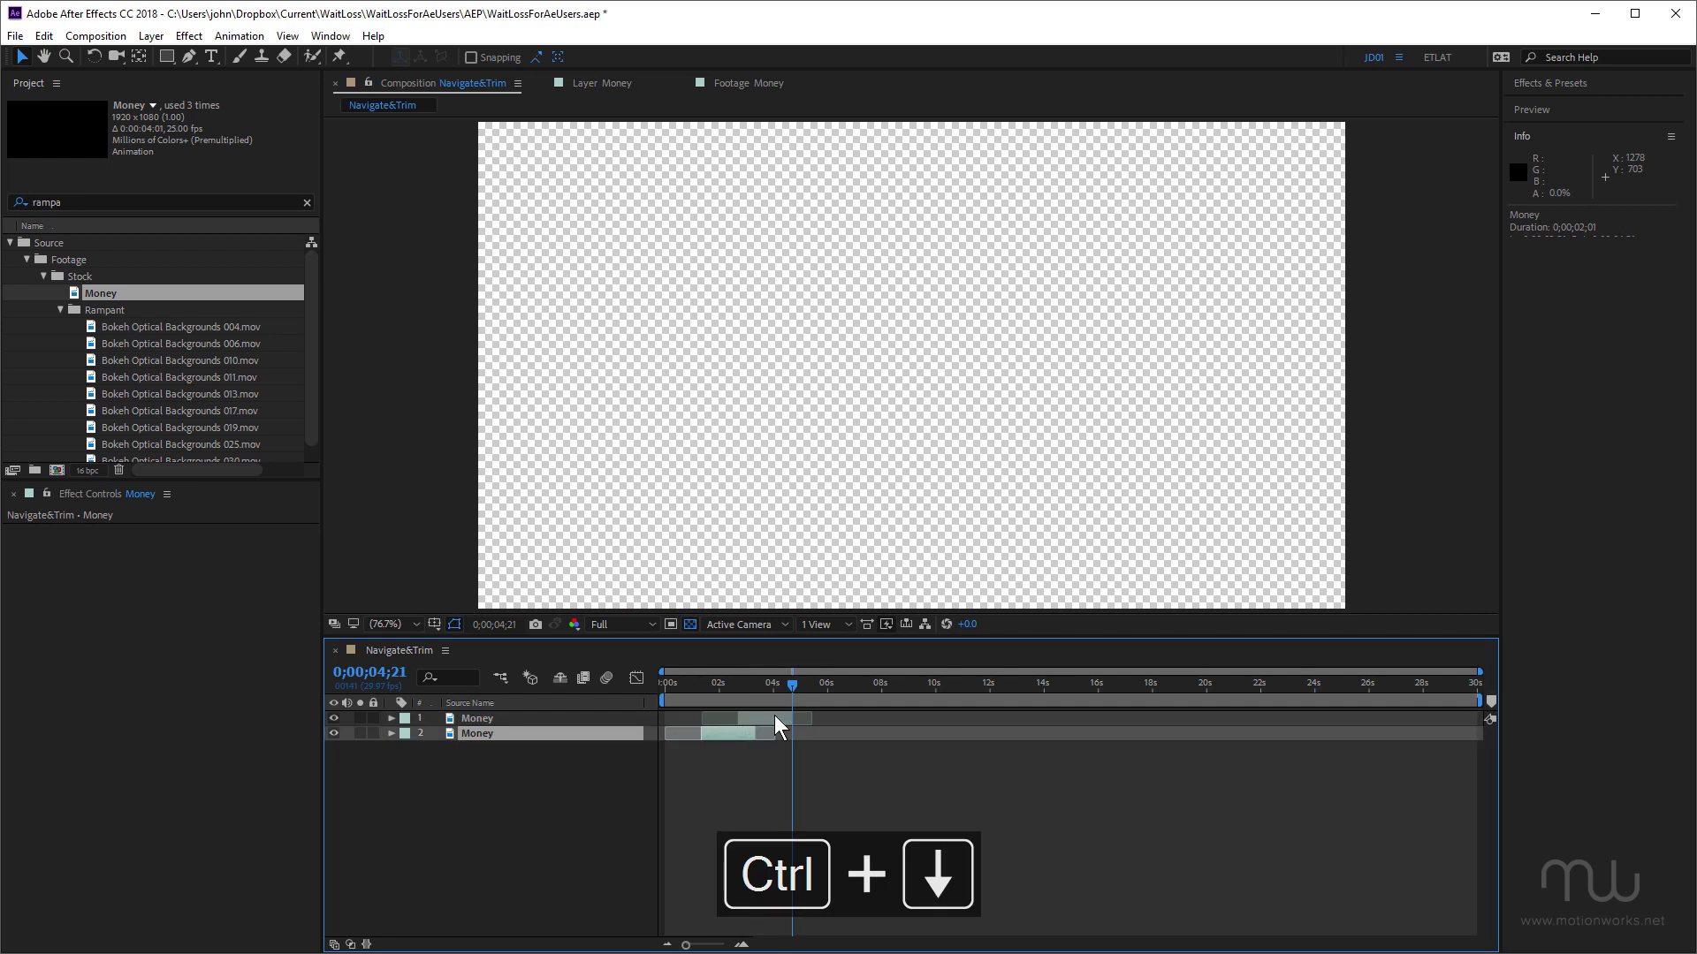
pyautogui.hotkey('ctrl', 'Up')
pyautogui.hotkey('ctrl', 'Down')
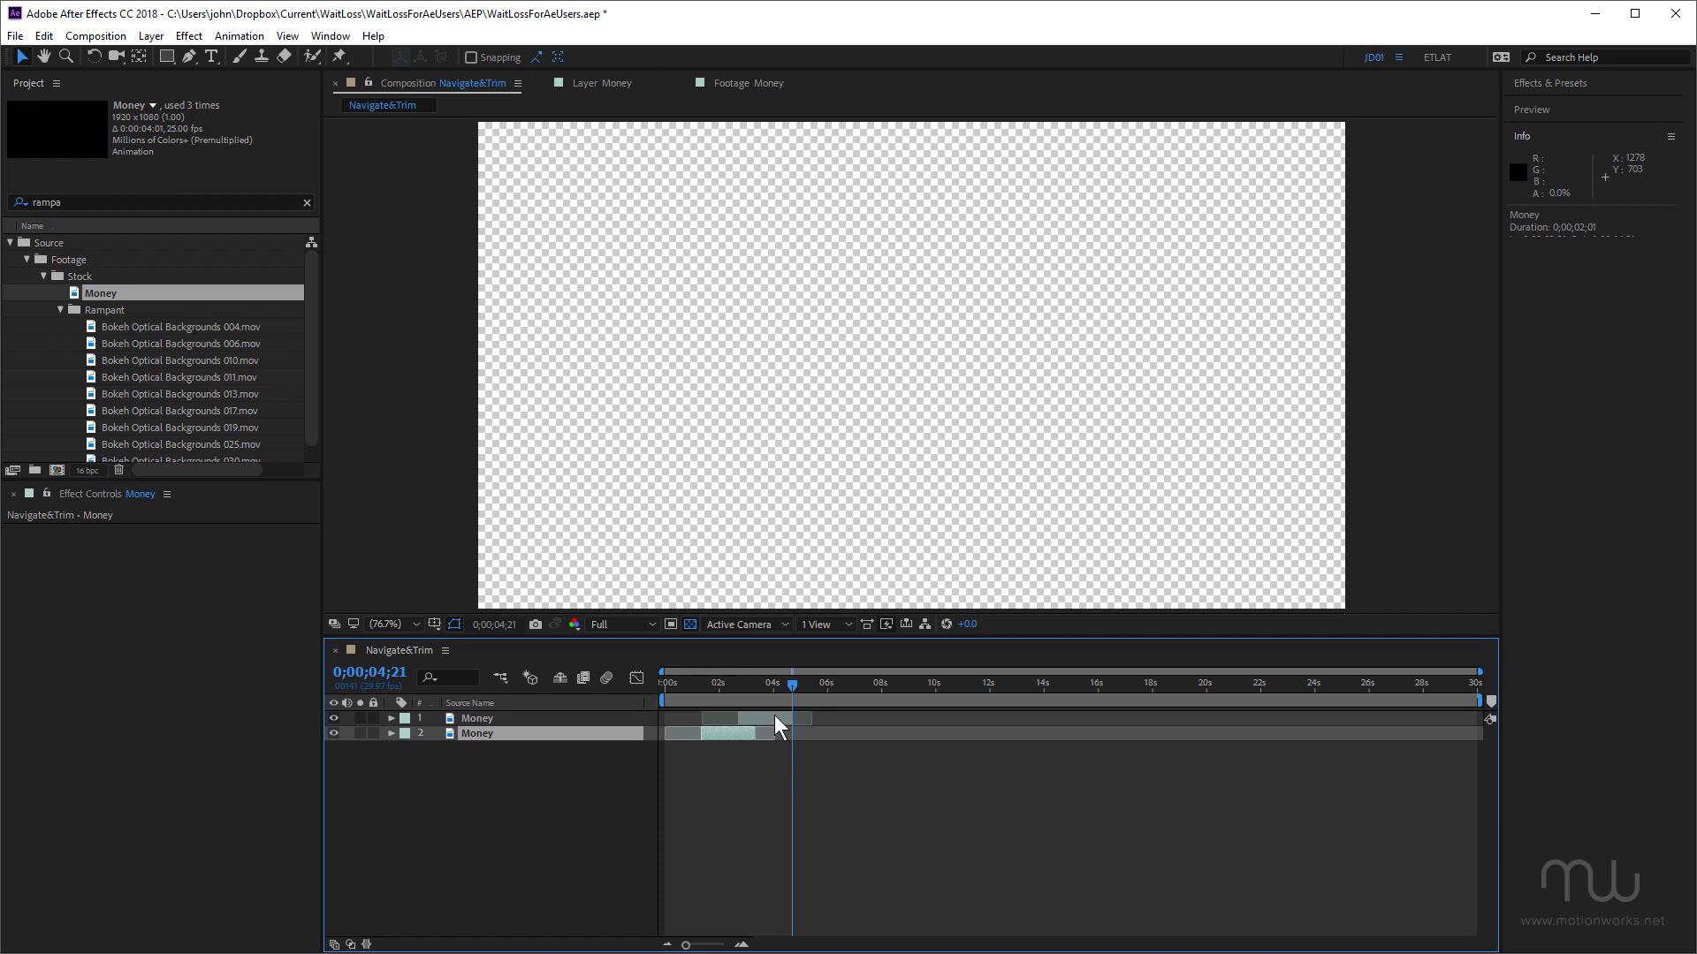
# - Jump the time indicator between neighbouring layer in/out points with Ctrl+Shift+Alt+Left/Right
pyautogui.hotkey('ctrl', 'shift', 'alt', 'Left')
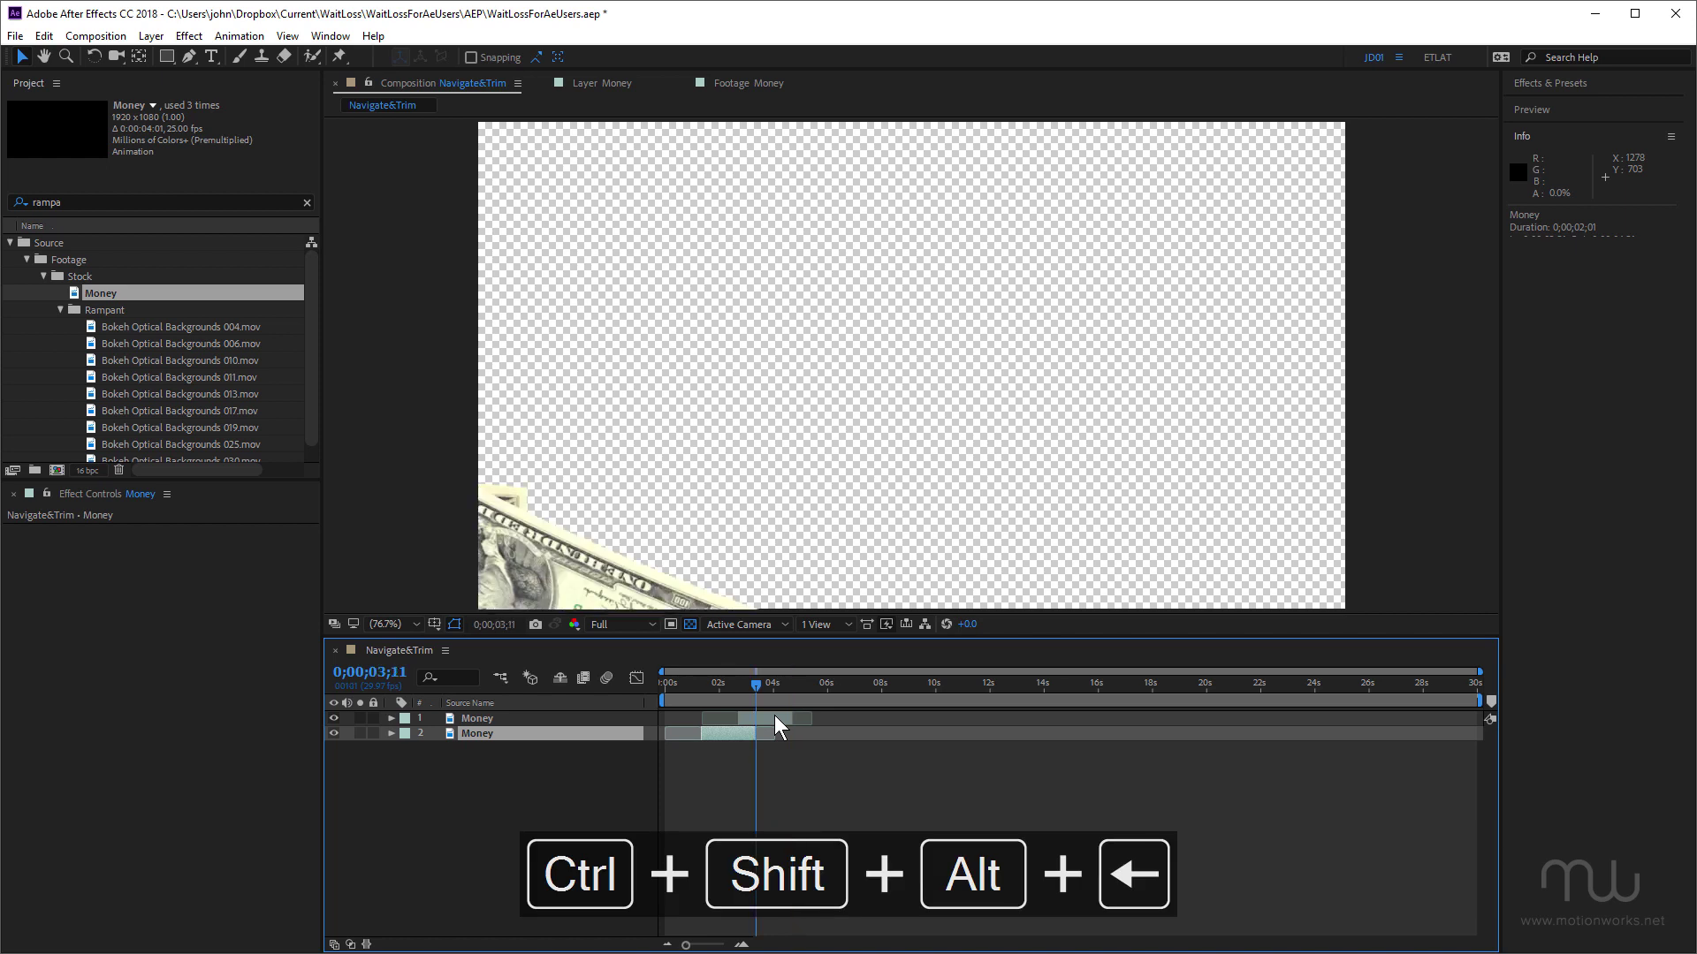
pyautogui.hotkey('ctrl', 'shift', 'alt', 'Left')
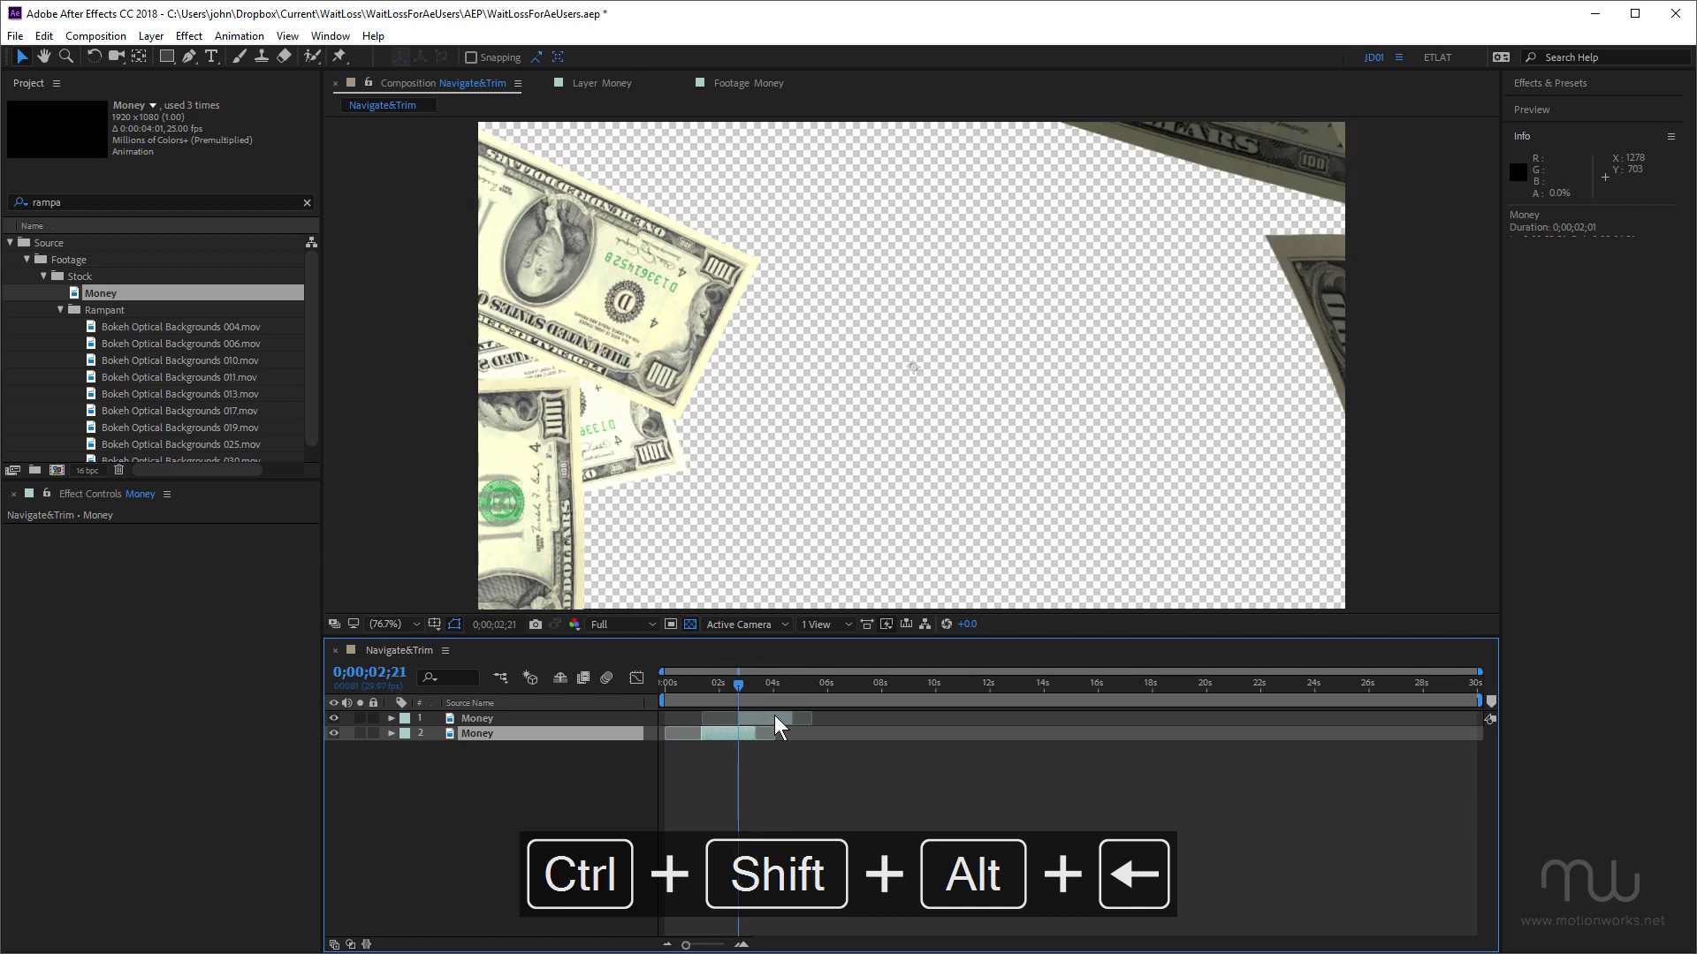
pyautogui.hotkey('ctrl', 'shift', 'alt', 'Right')
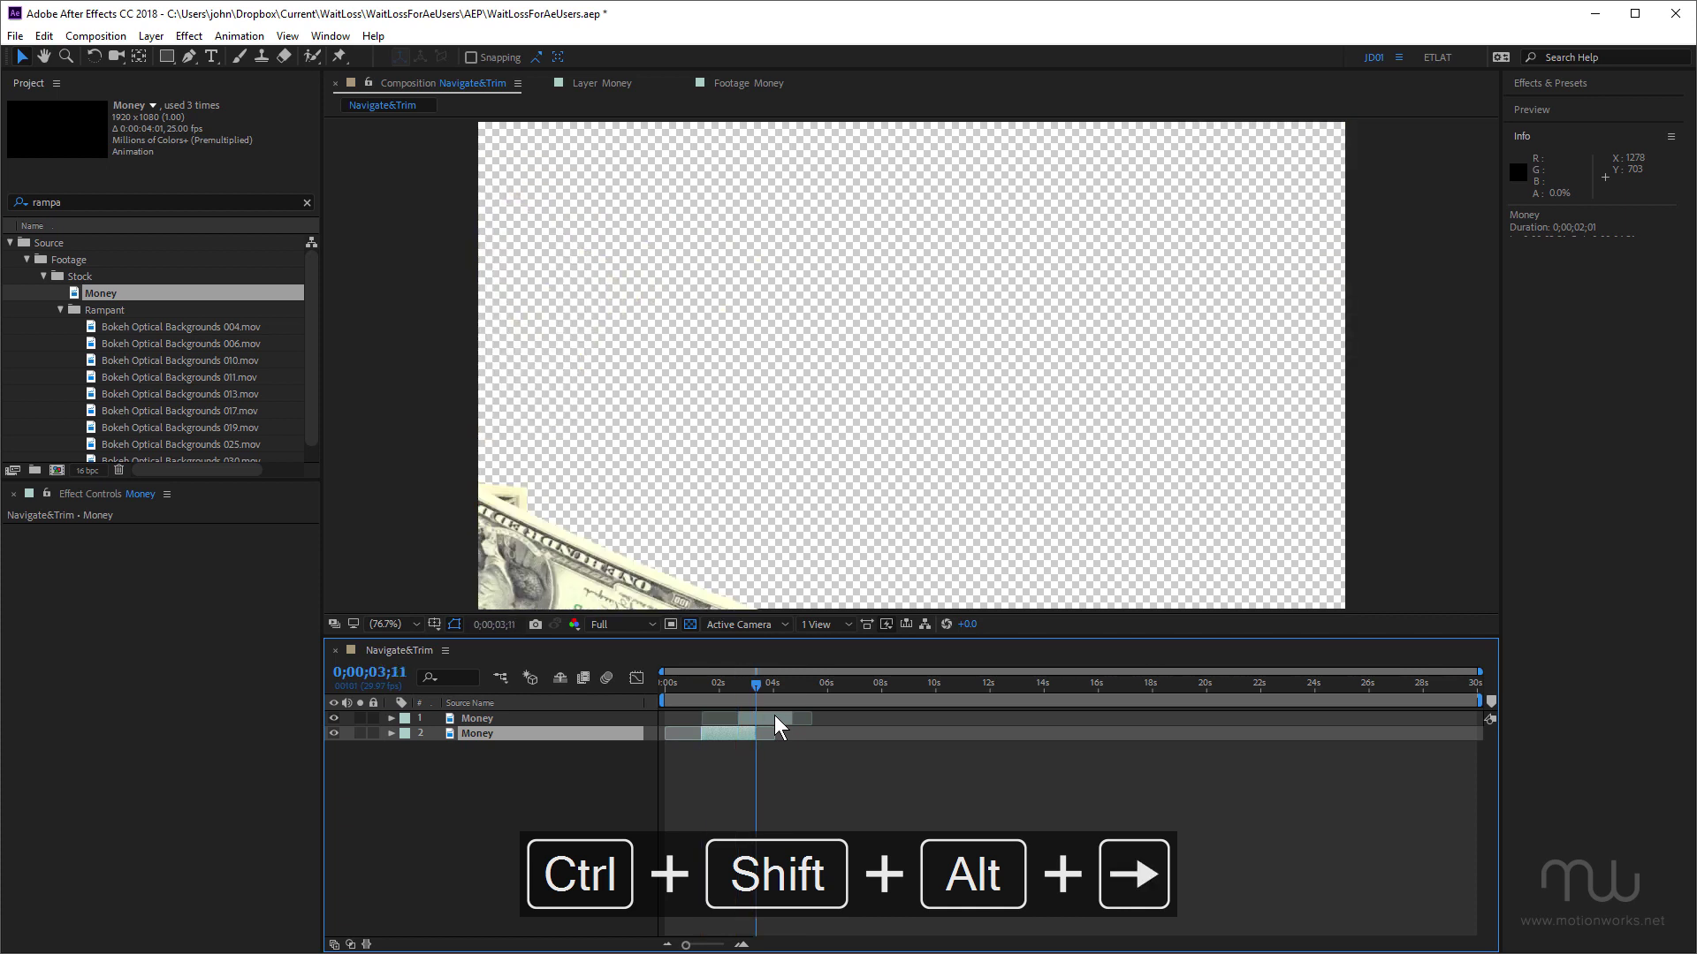
pyautogui.hotkey('ctrl', 'shift', 'alt', 'Right')
pyautogui.hotkey('ctrl', 'shift', 'alt', 'Left')
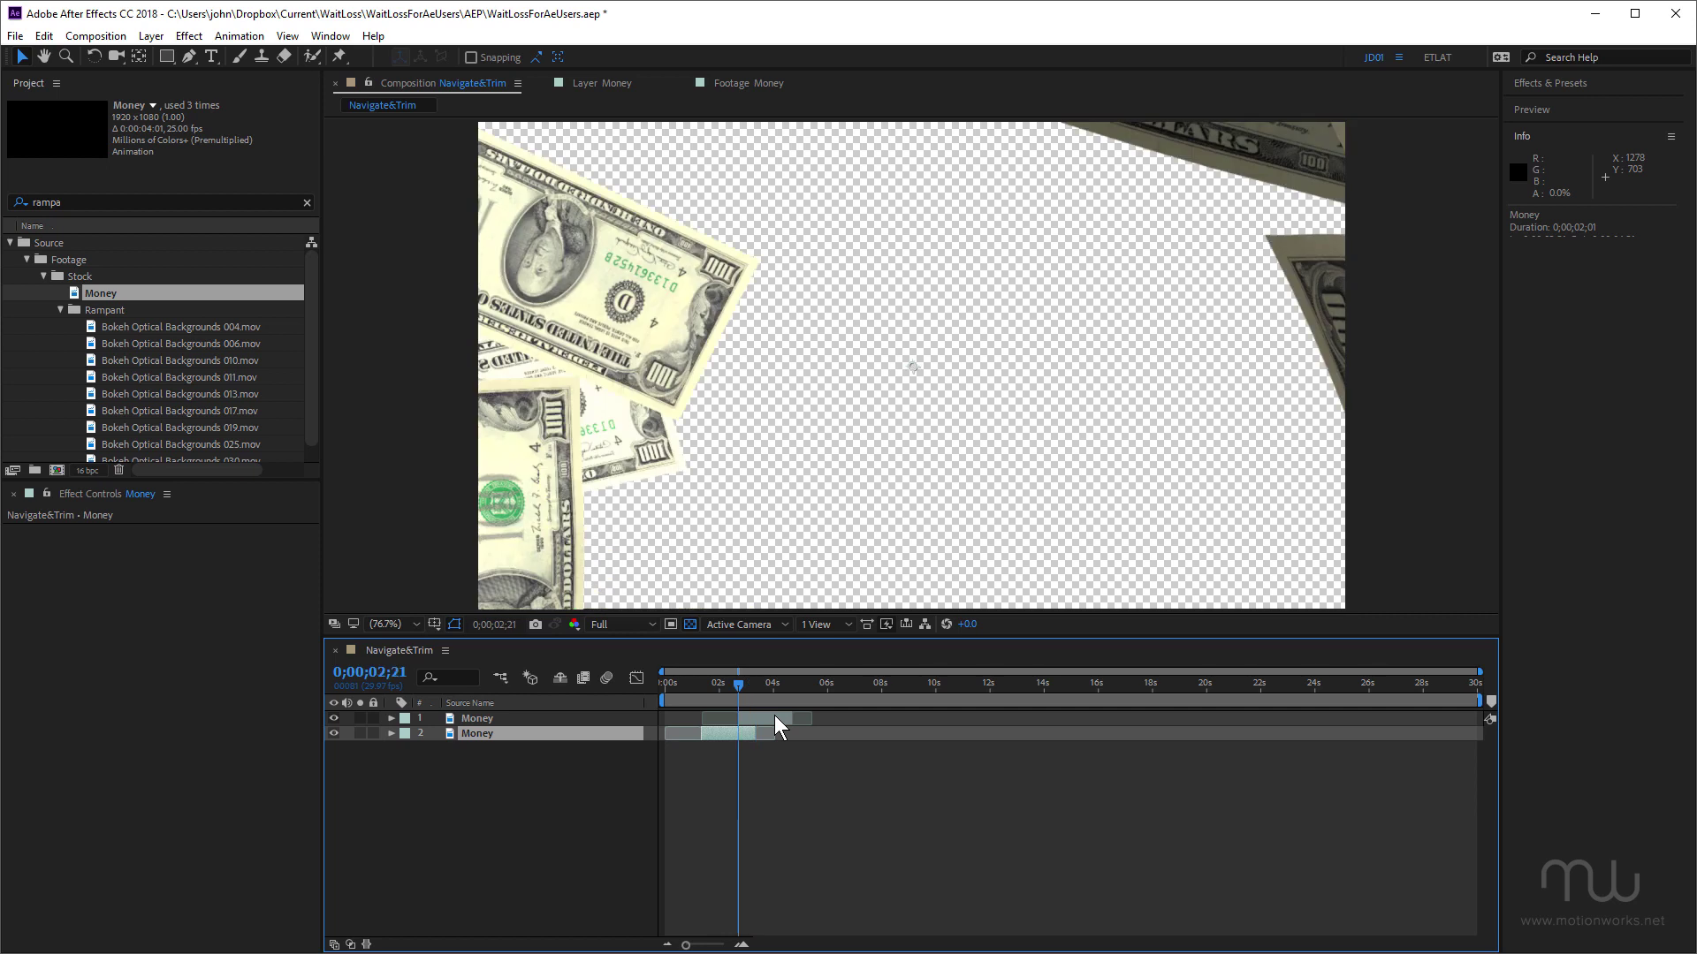
# - With the top Money layer selected, hop between its boundaries, ending at 0;00;01;10
pyautogui.click(774, 716)
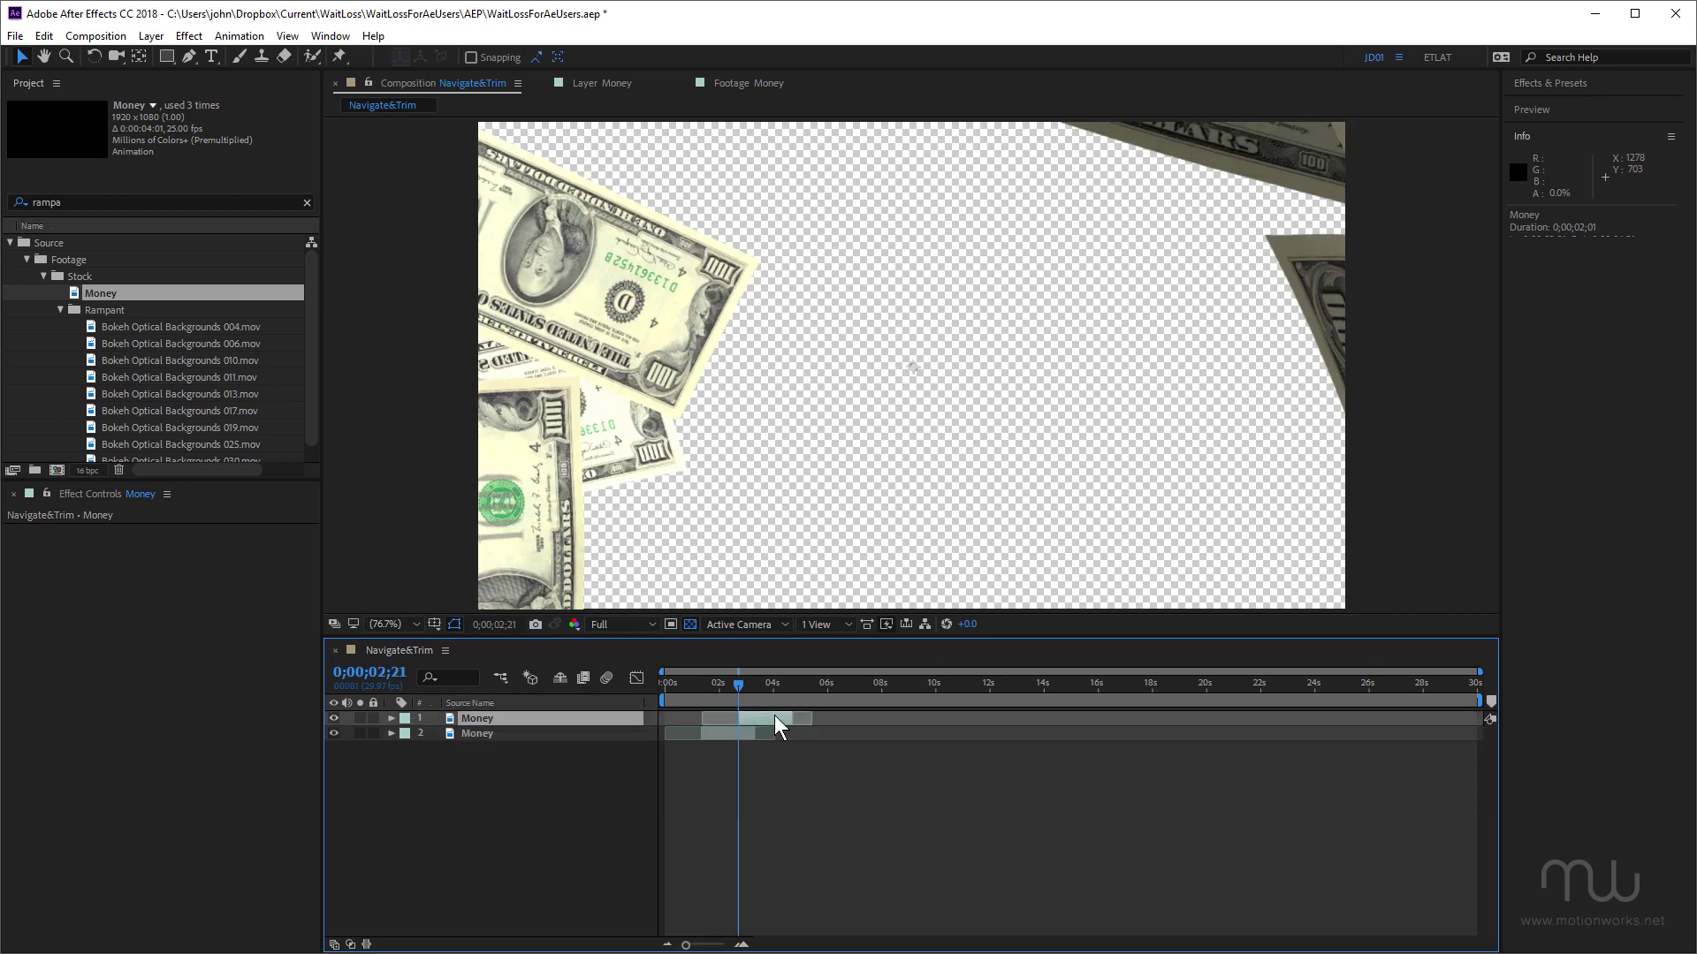
pyautogui.hotkey('ctrl', 'shift', 'alt', 'Left')
pyautogui.hotkey('ctrl', 'shift', 'alt', 'Right')
pyautogui.hotkey('ctrl', 'shift', 'alt', 'Right')
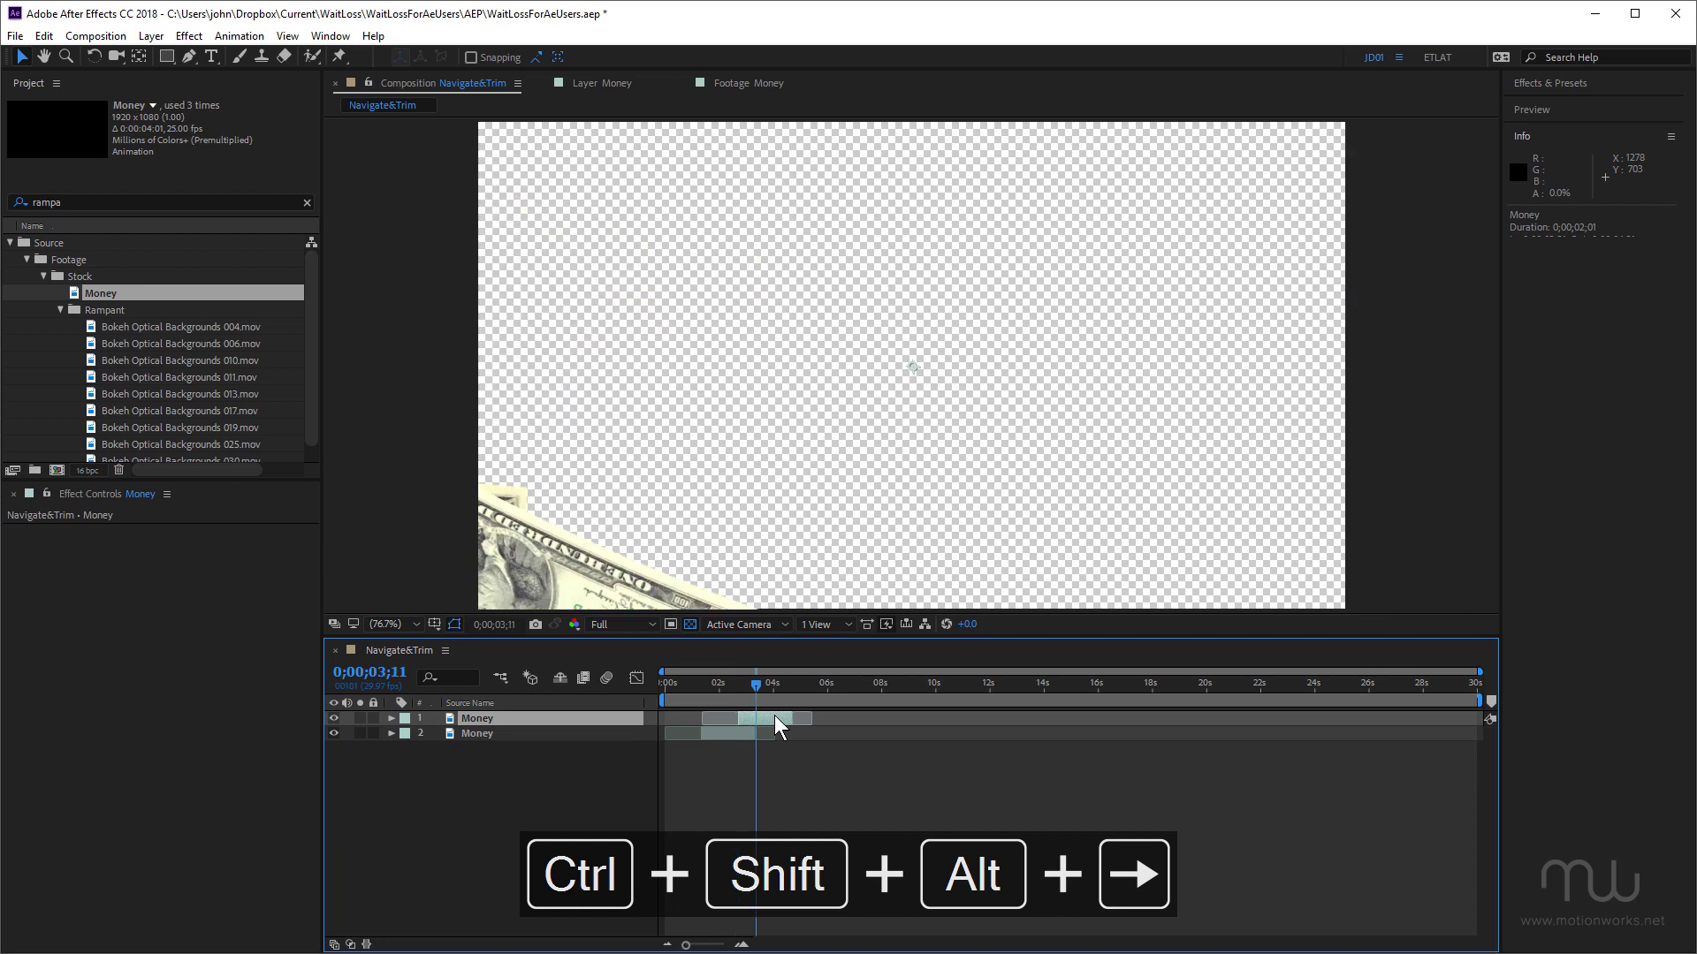
pyautogui.hotkey('ctrl', 'shift', 'alt', 'Left')
pyautogui.hotkey('ctrl', 'shift', 'alt', 'Left')
pyautogui.hotkey('ctrl', 'shift', 'alt', 'Left')
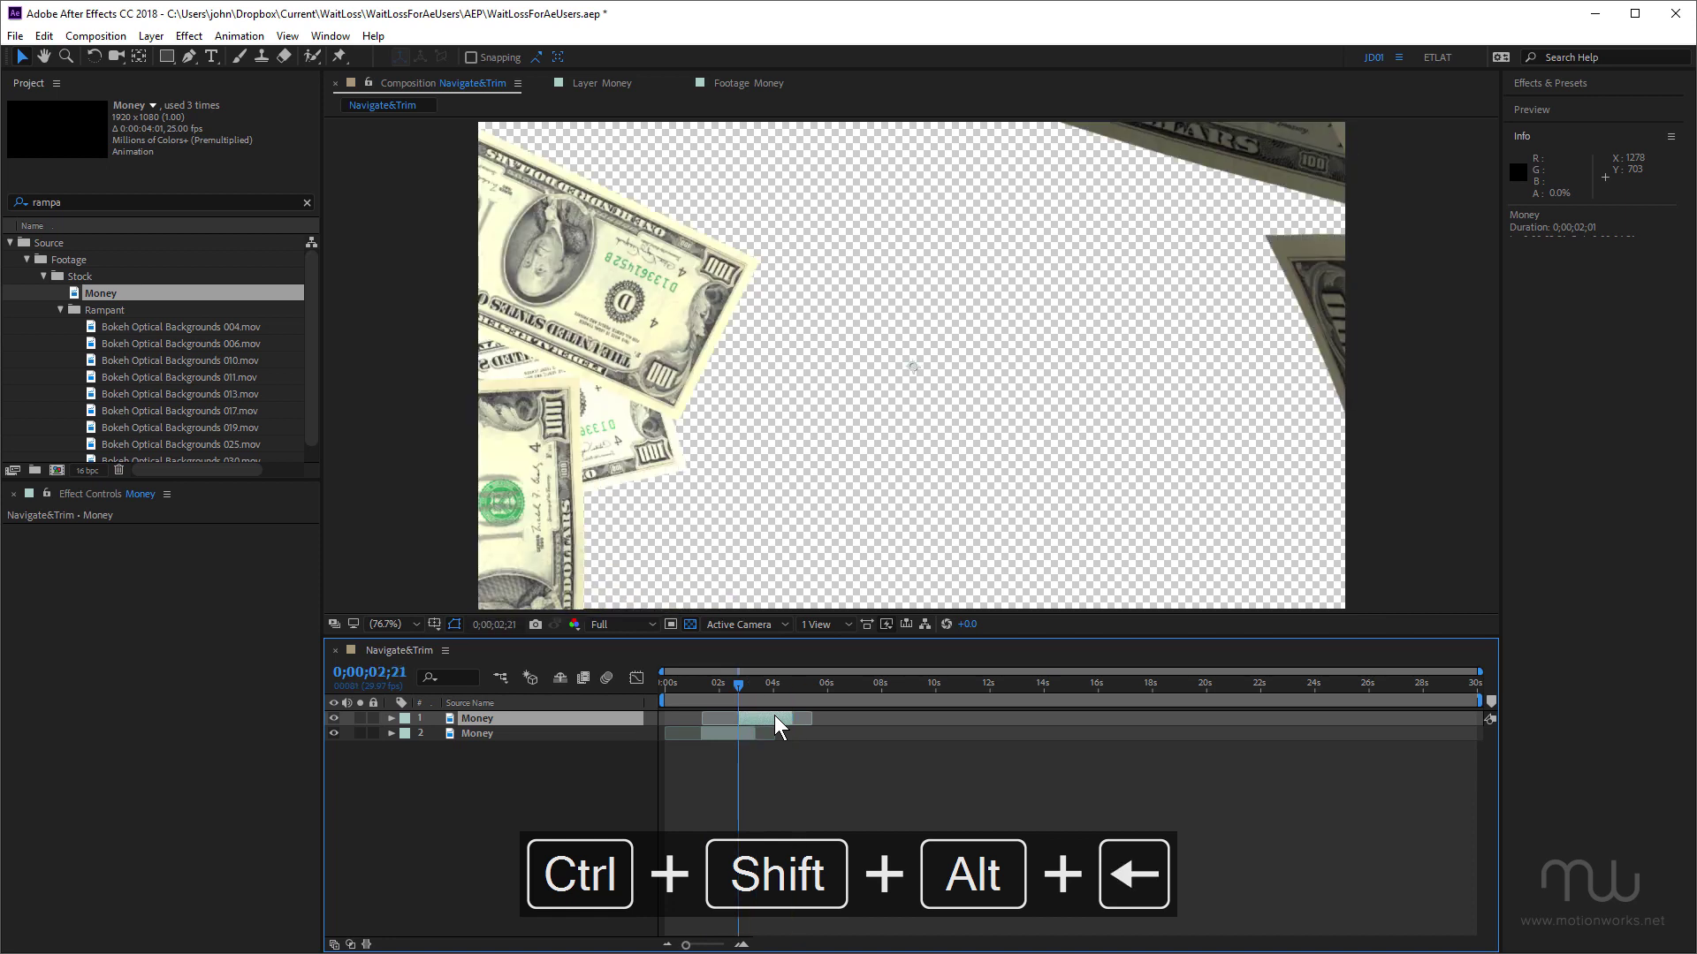
pyautogui.hotkey('ctrl', 'shift', 'alt', 'Right')
pyautogui.hotkey('ctrl', 'shift', 'alt', 'Right')
pyautogui.hotkey('ctrl', 'shift', 'alt', 'Right')
pyautogui.hotkey('ctrl', 'shift', 'alt', 'Left')
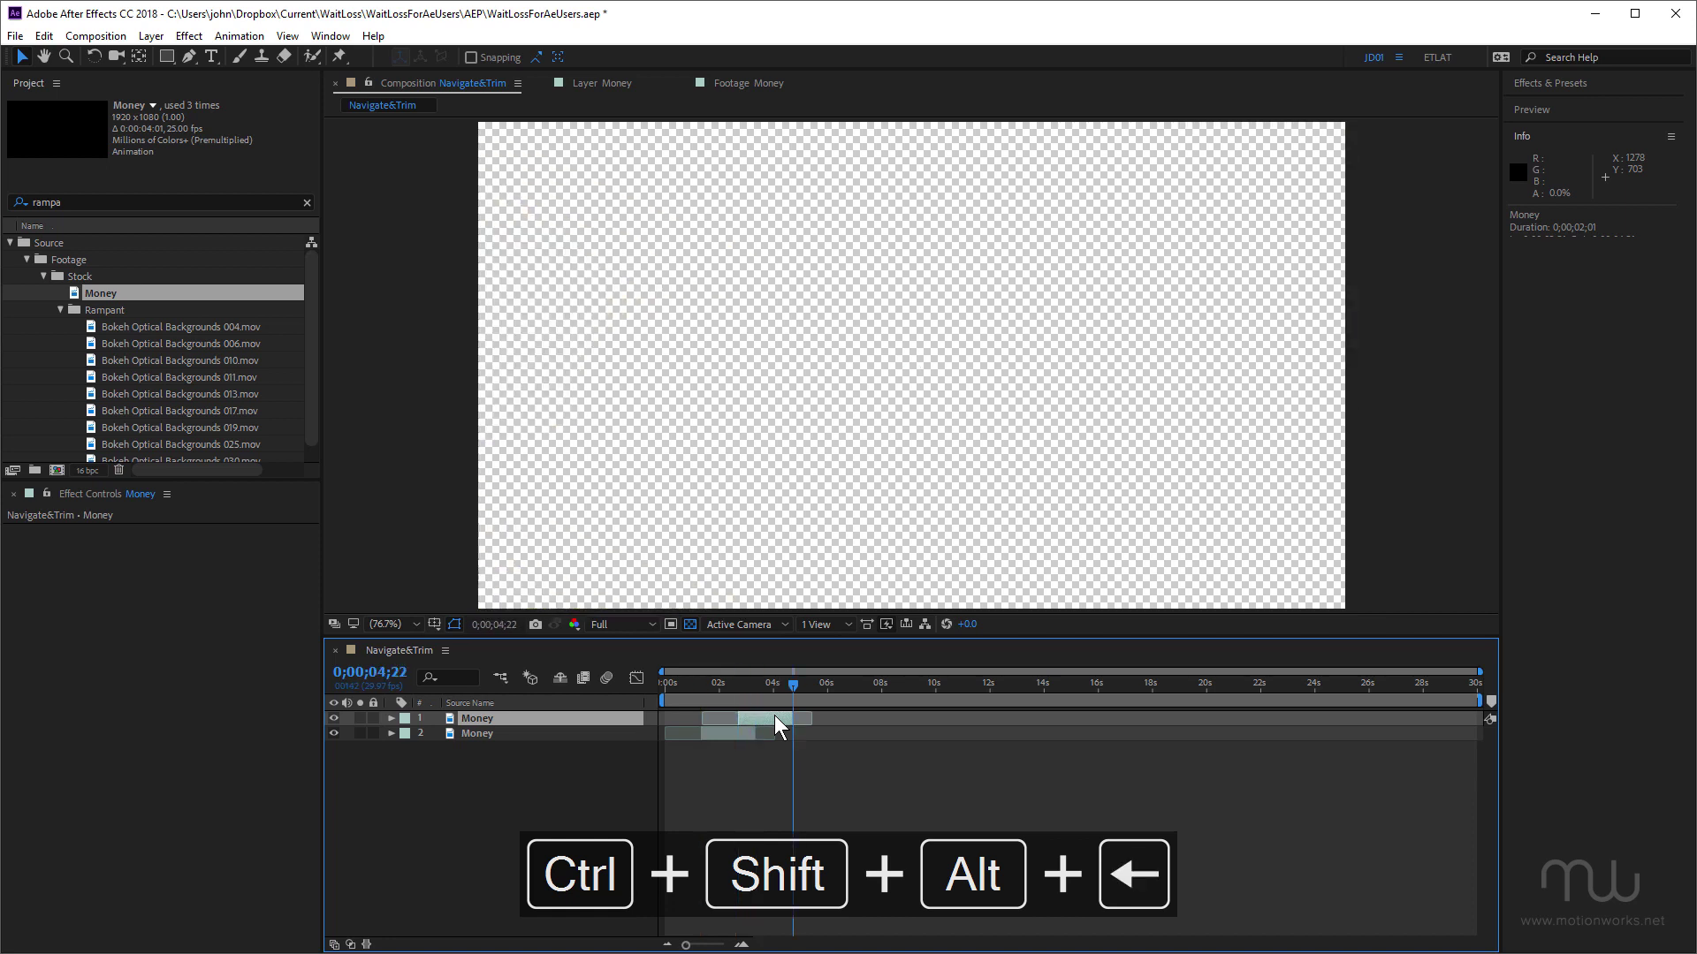
pyautogui.hotkey('ctrl', 'shift', 'alt', 'Right')
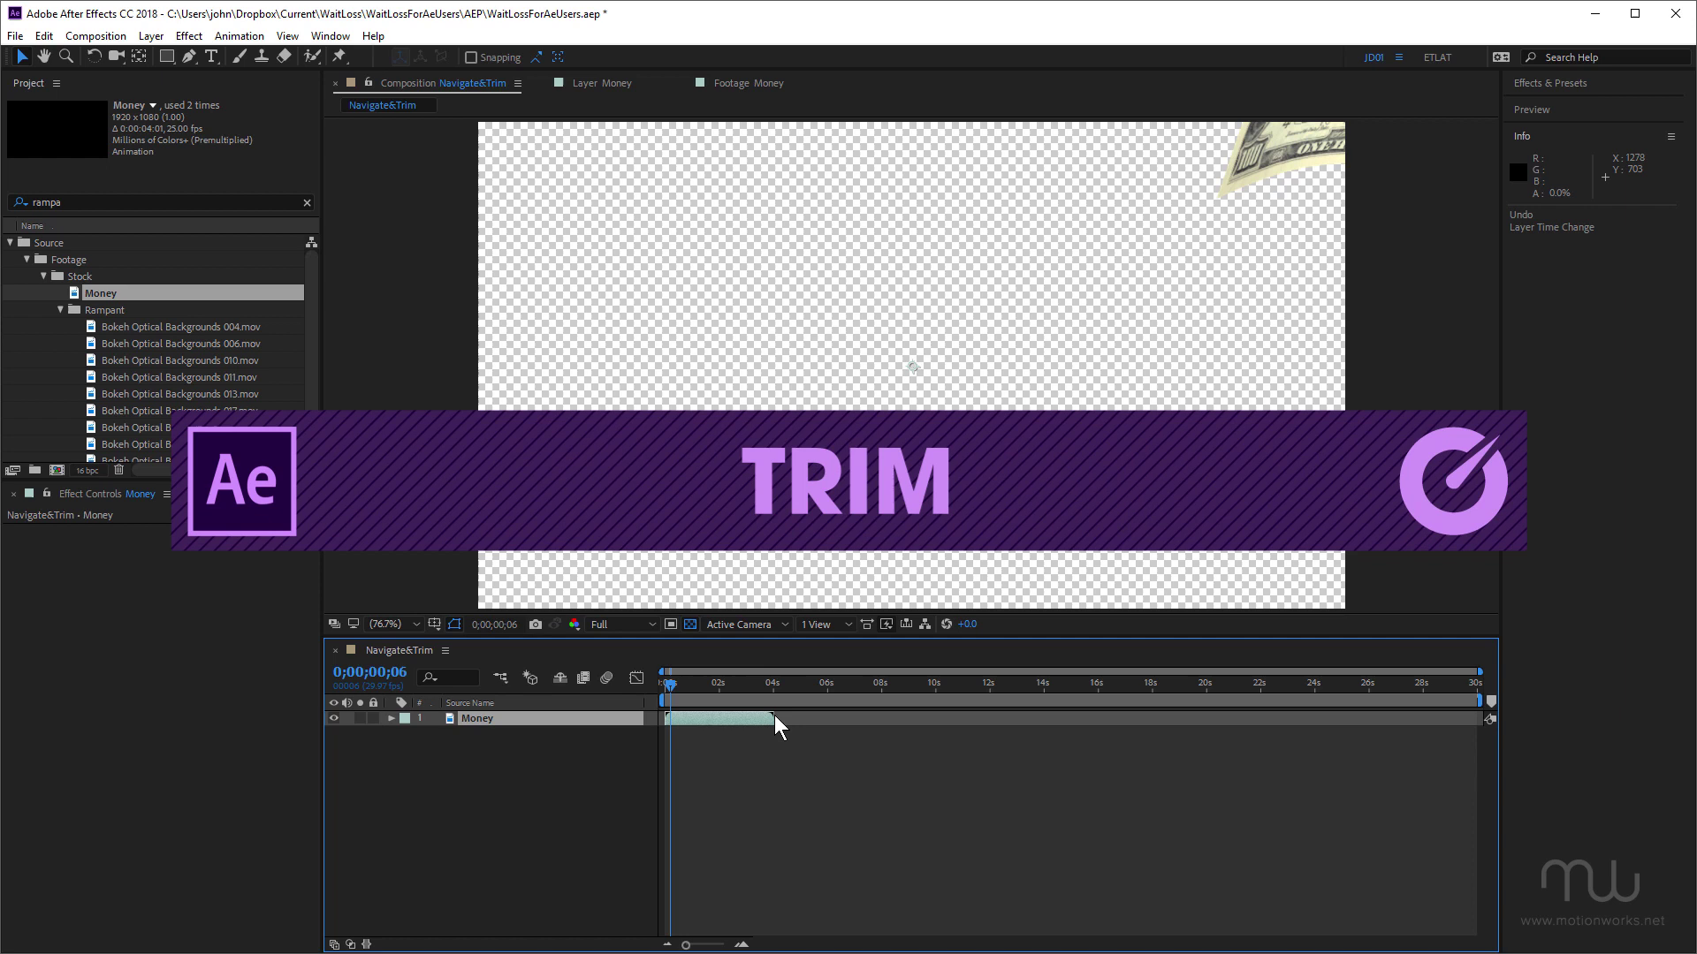
# - Open the Money layer in the Layer panel and set its In point at 0:00:01:00
pyautogui.moveTo(670, 684); pyautogui.dragTo(657, 685)
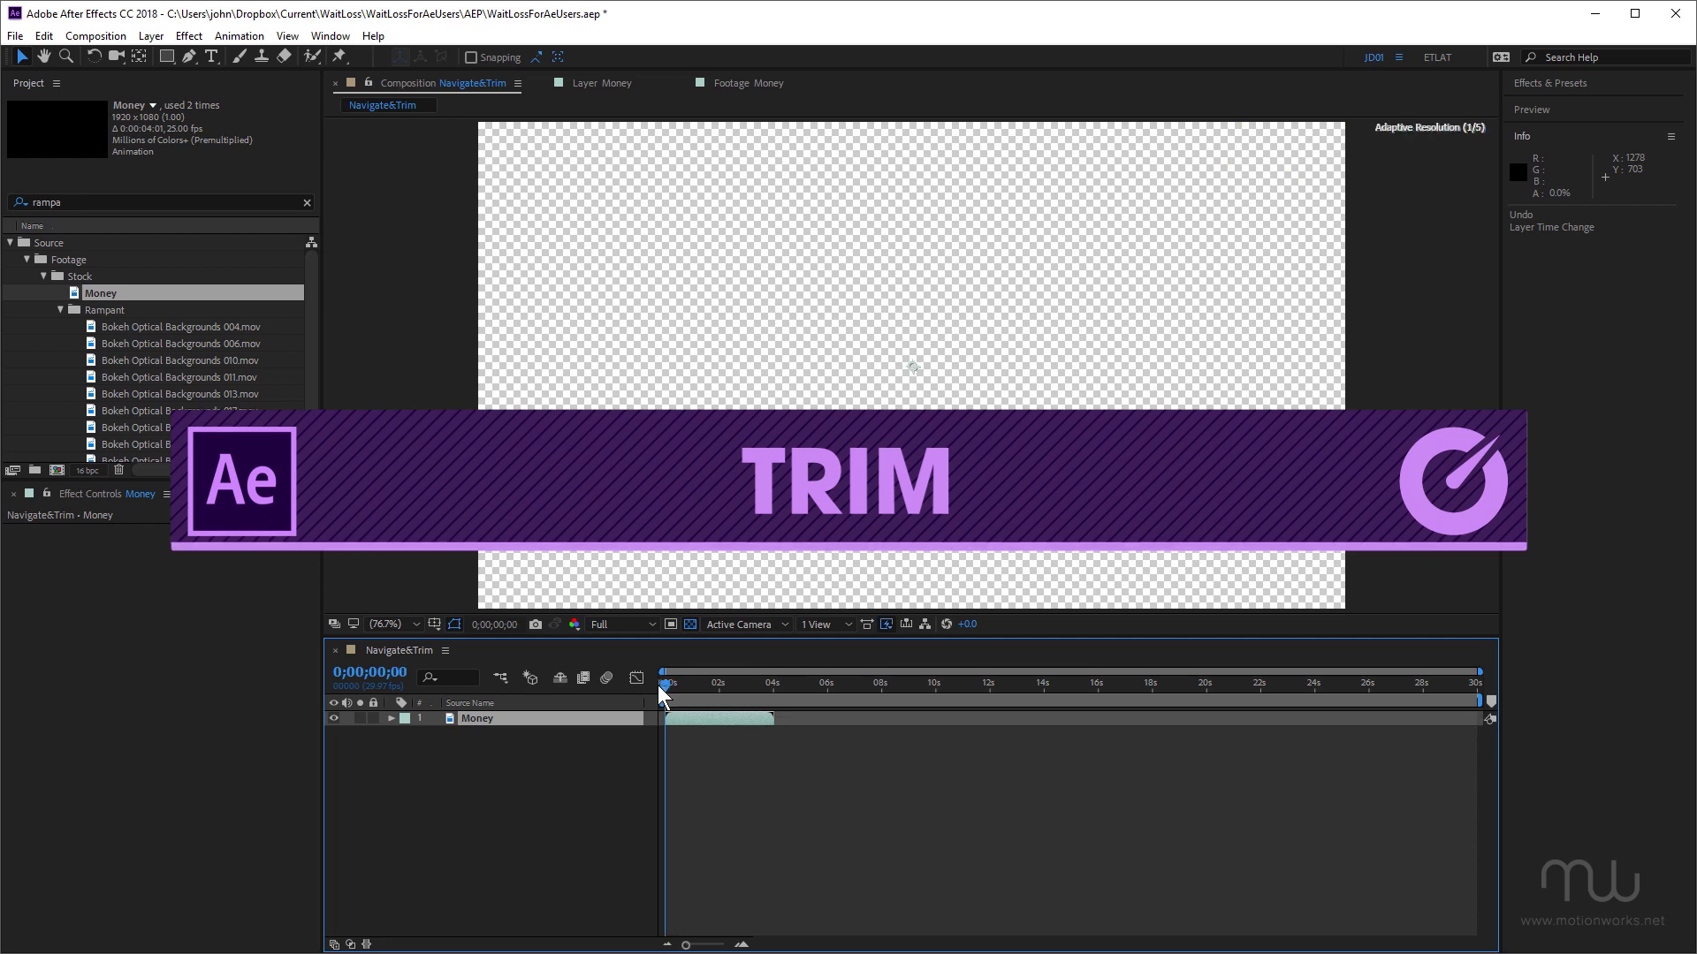
pyautogui.doubleClick(475, 719)
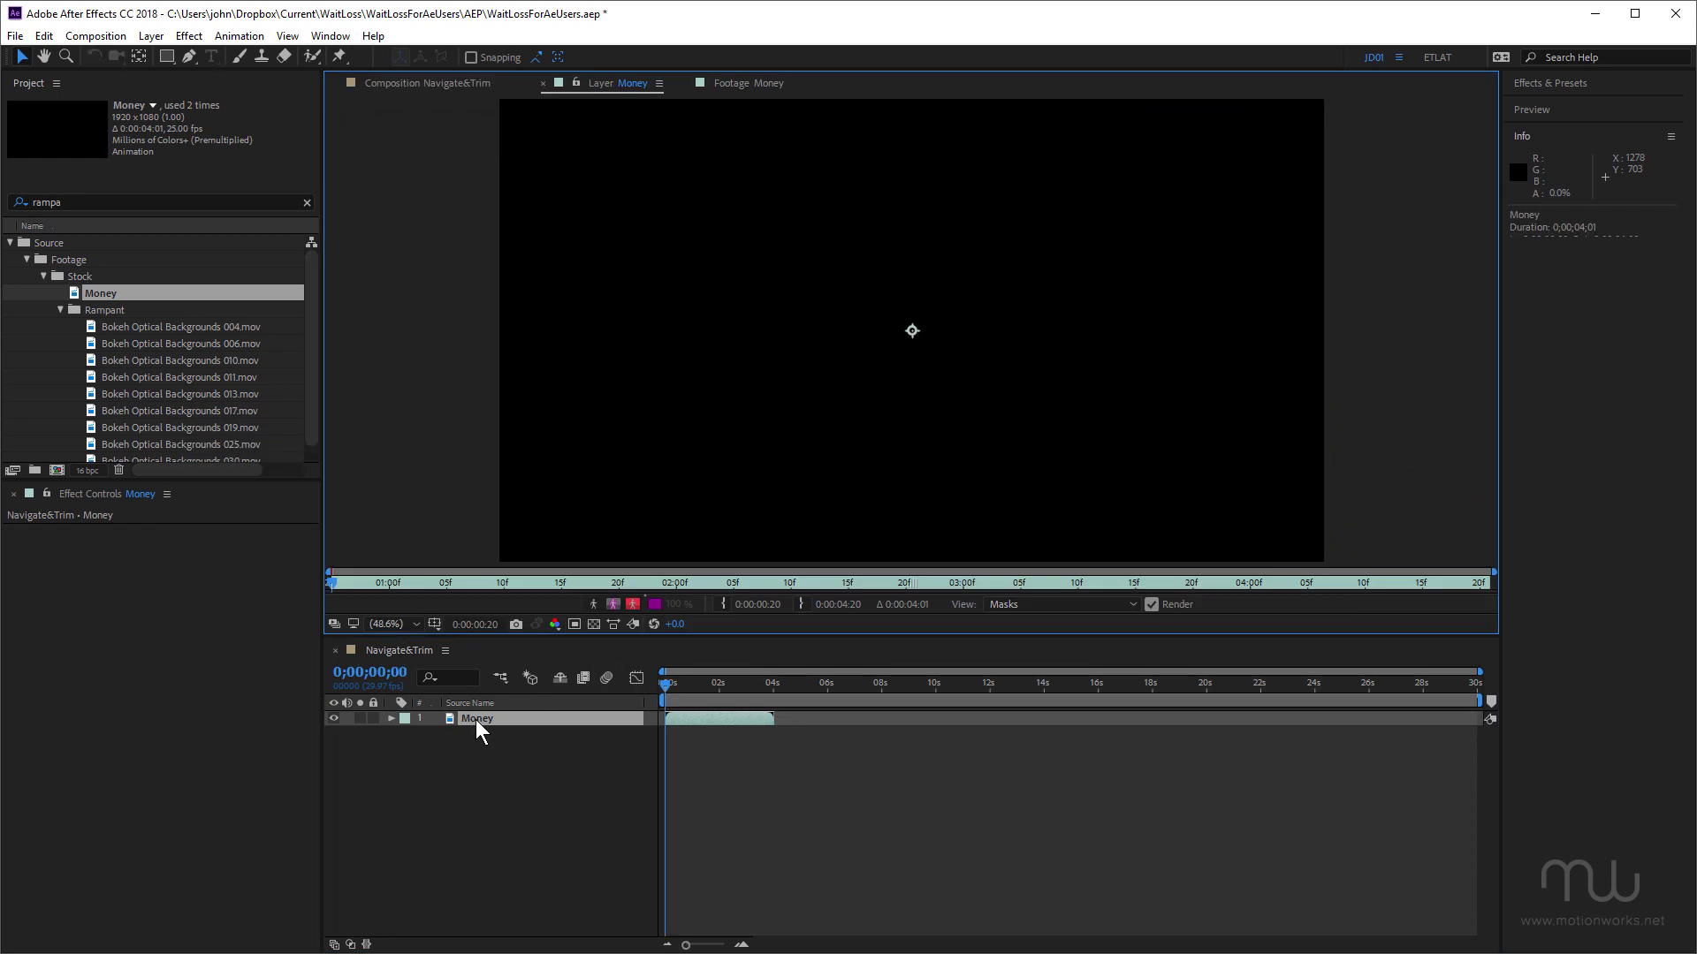
pyautogui.hotkey('alt', 'g')
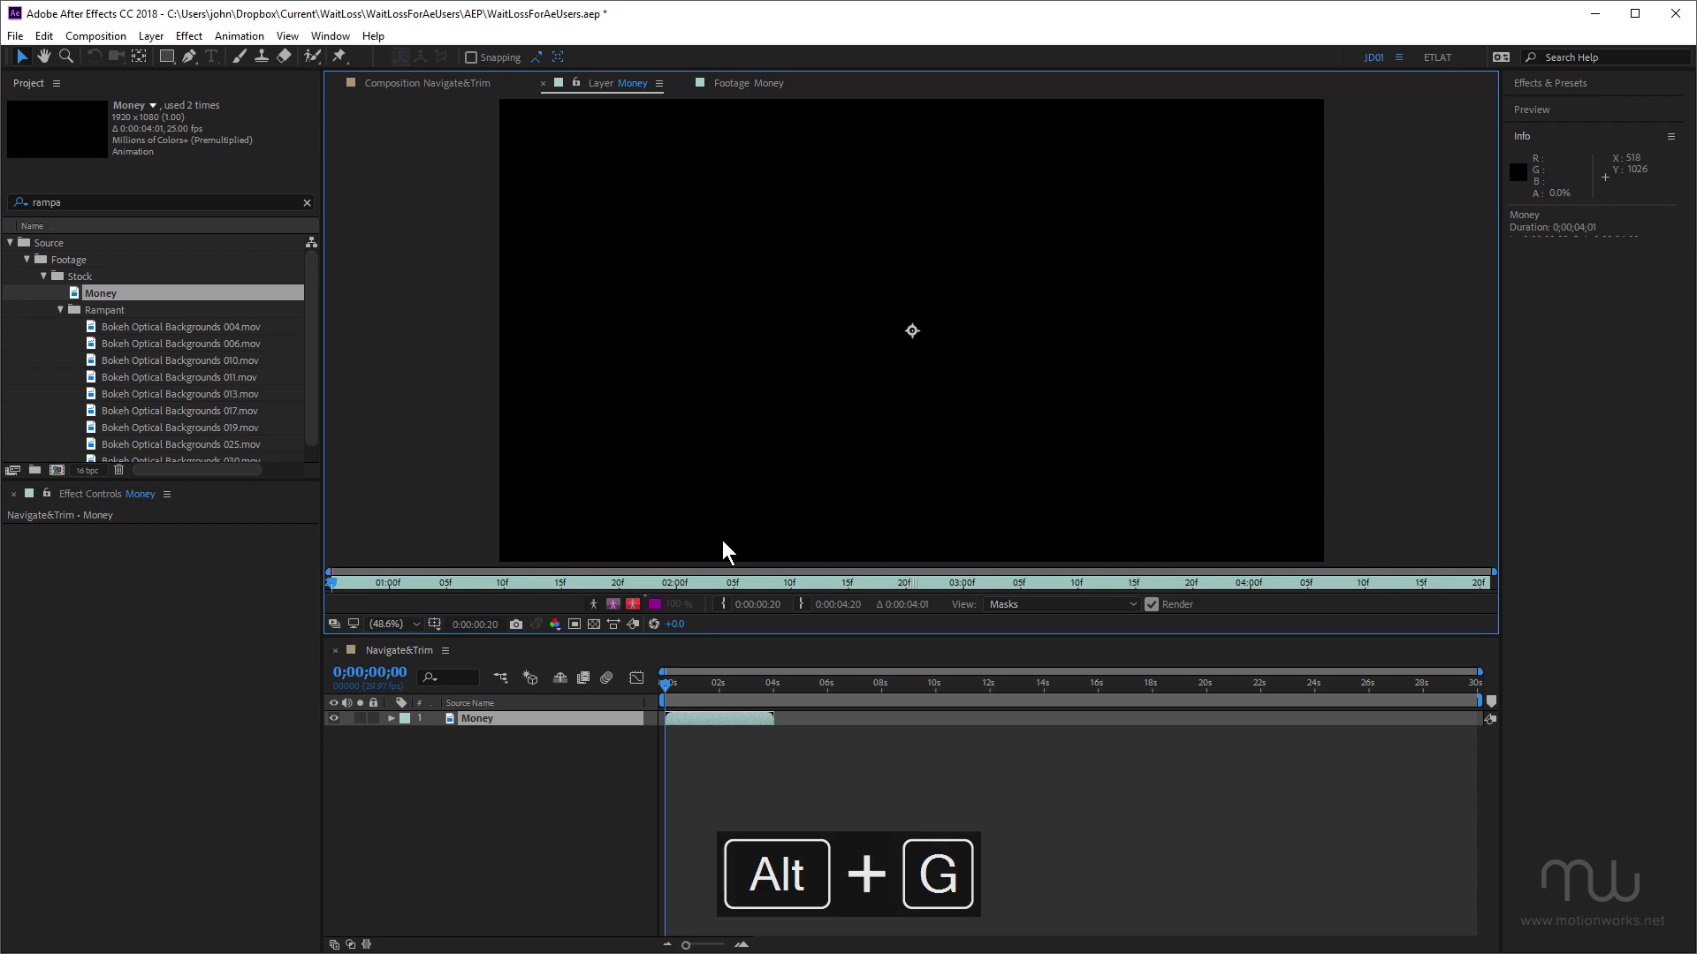
pyautogui.write('100')
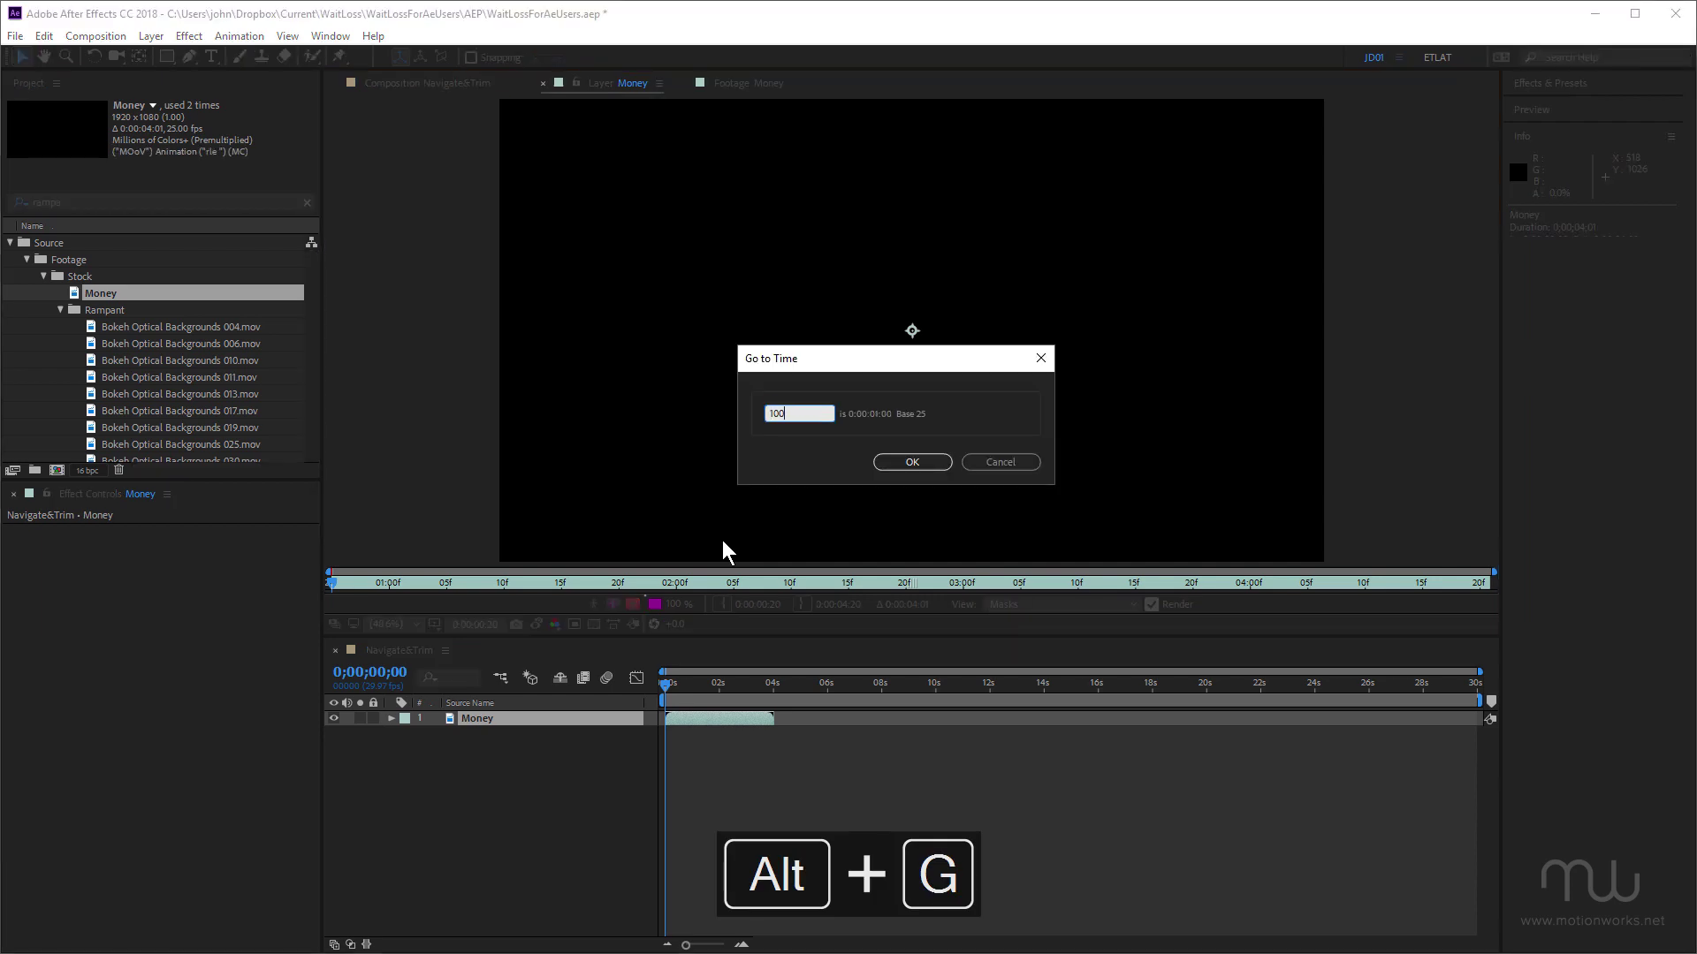
pyautogui.press('Return')
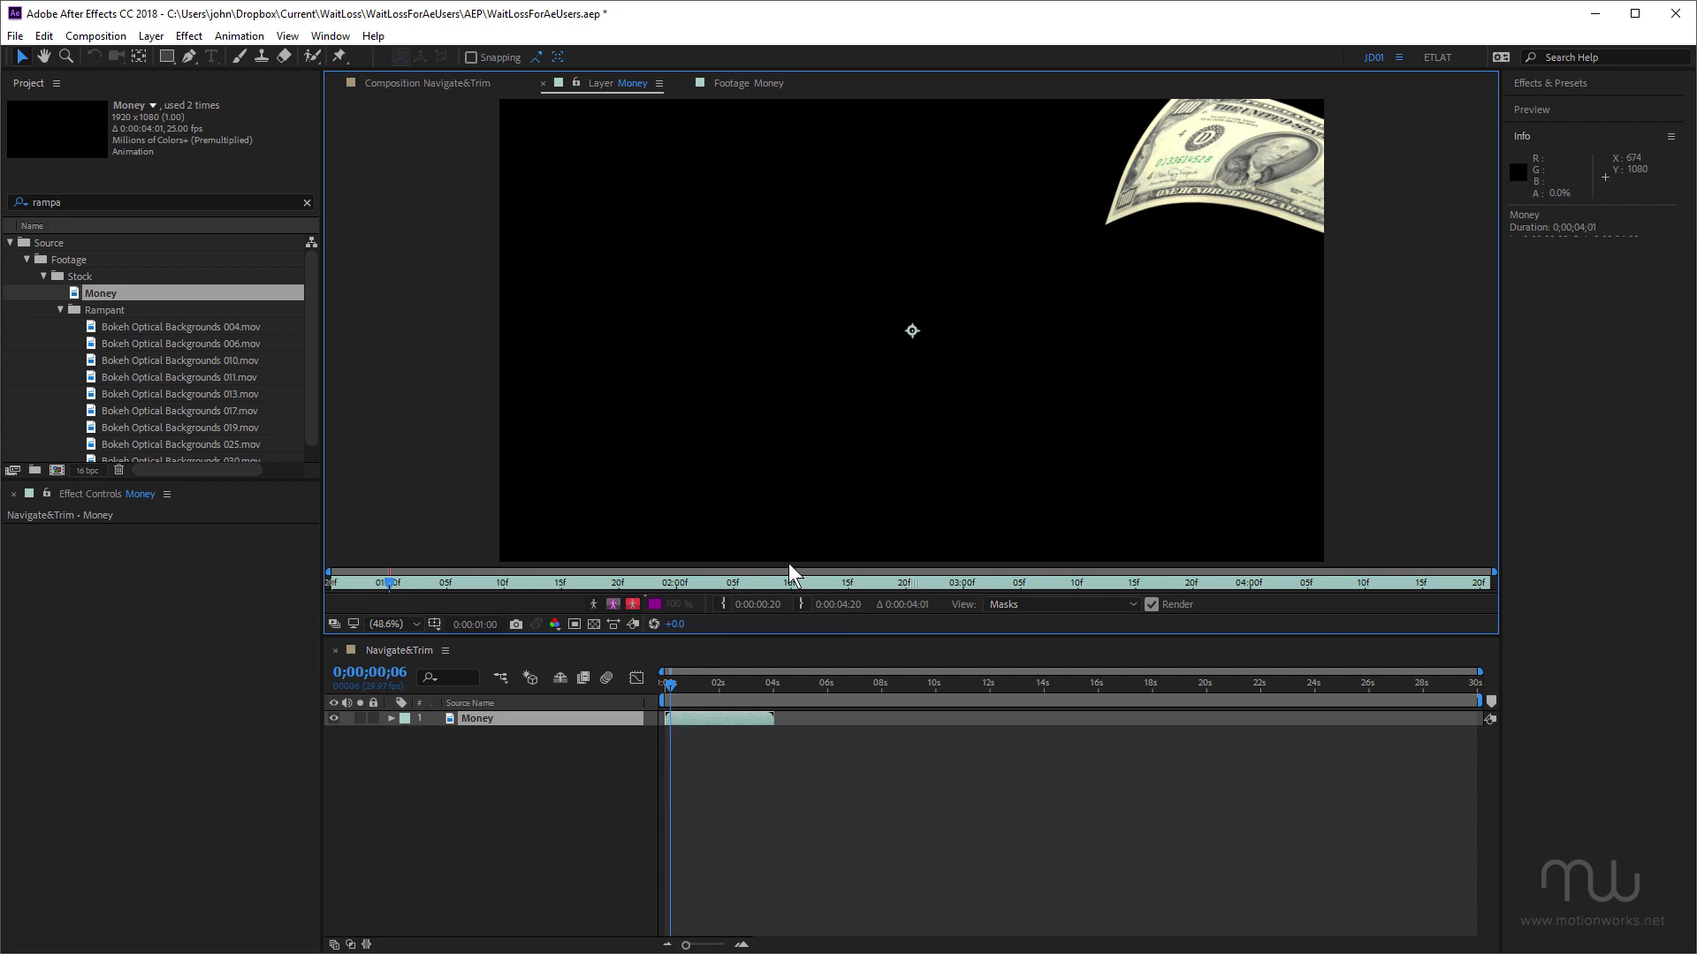
pyautogui.click(723, 604)
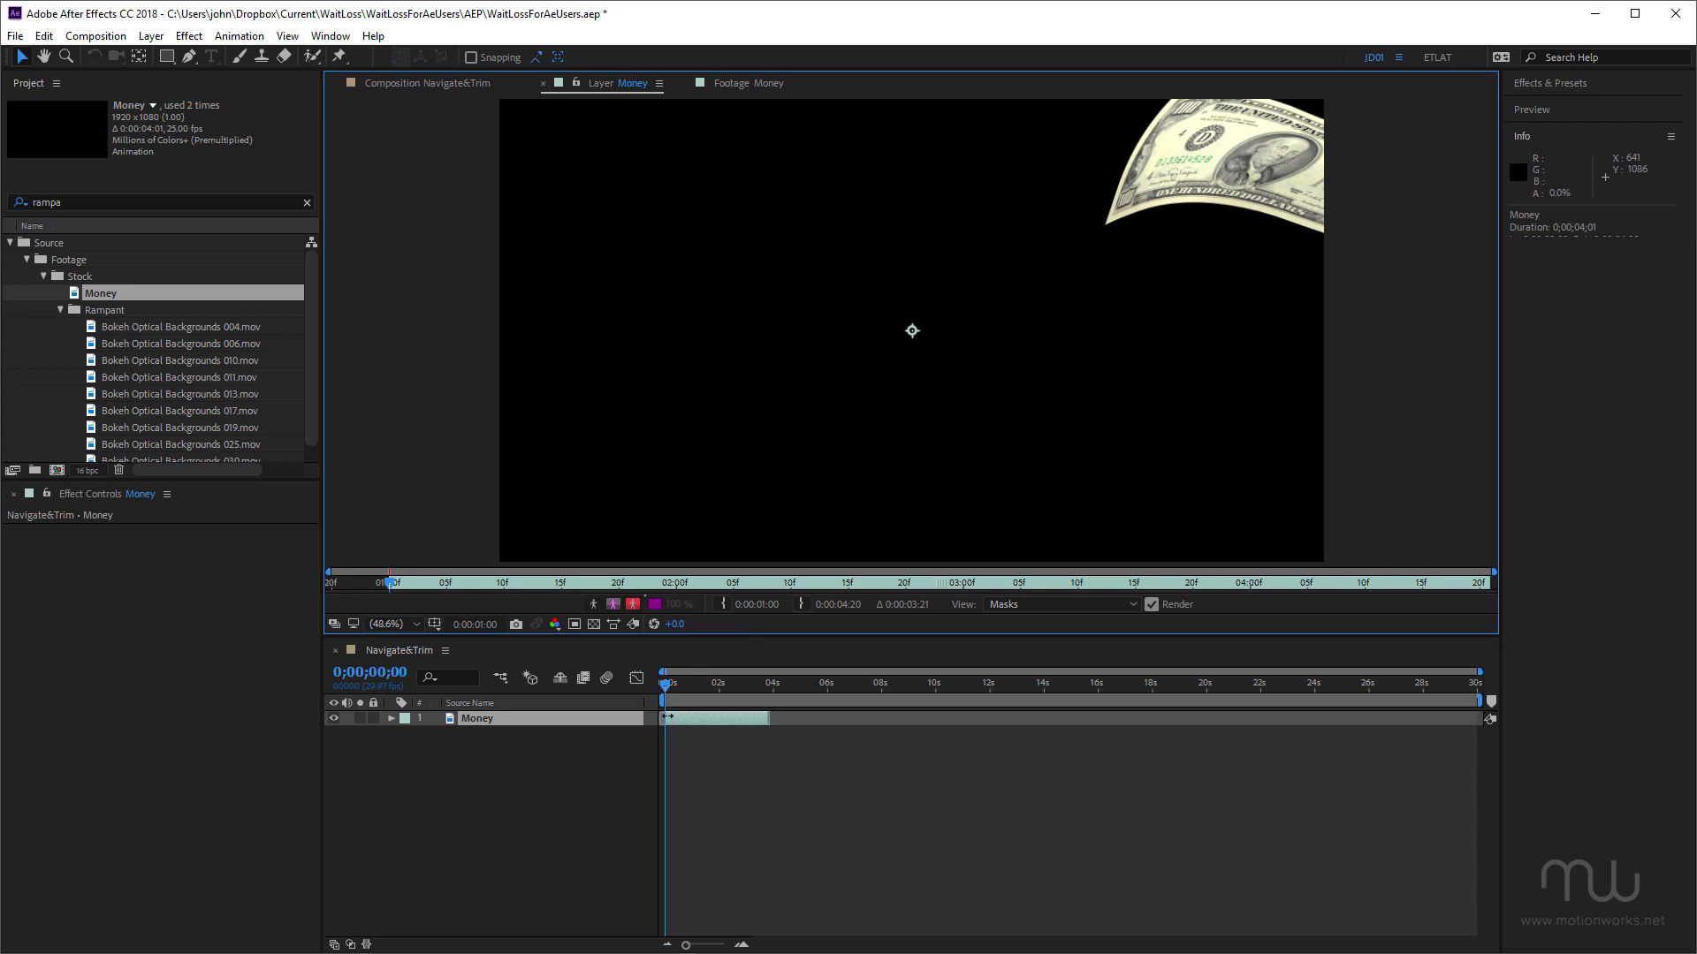
# - Set the Money layer's Out point at 0:00:02:00 in the Layer panel
pyautogui.hotkey('alt', 'shift', 'j')
pyautogui.write('200')
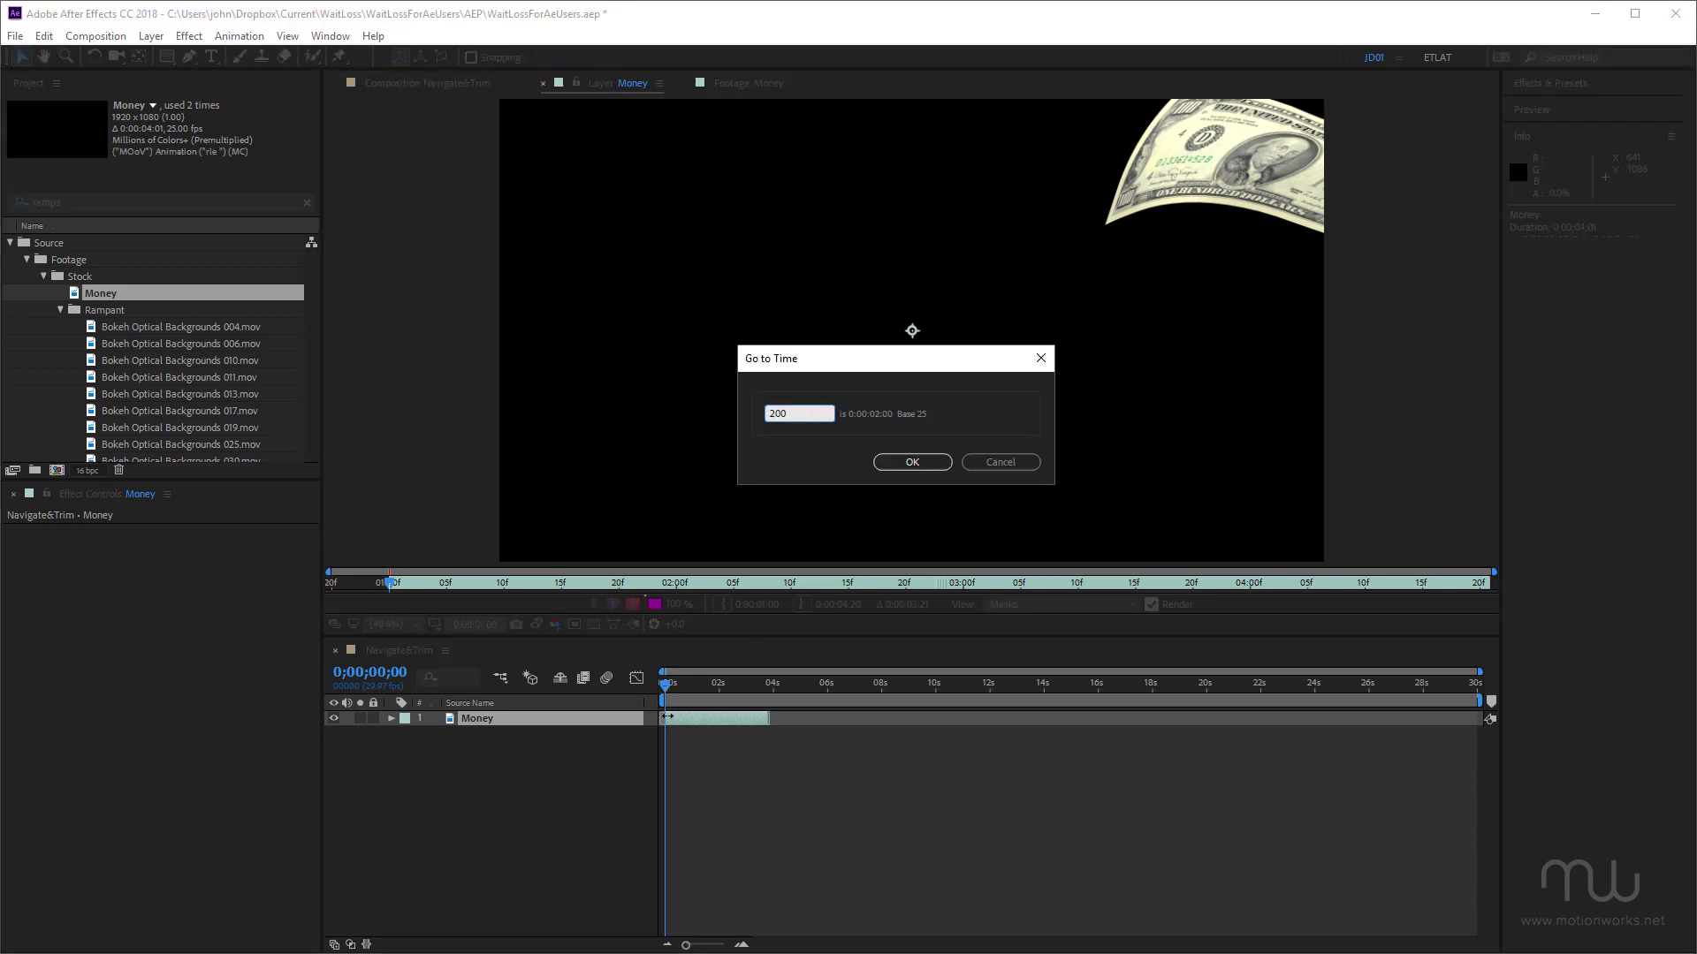
pyautogui.press('Return')
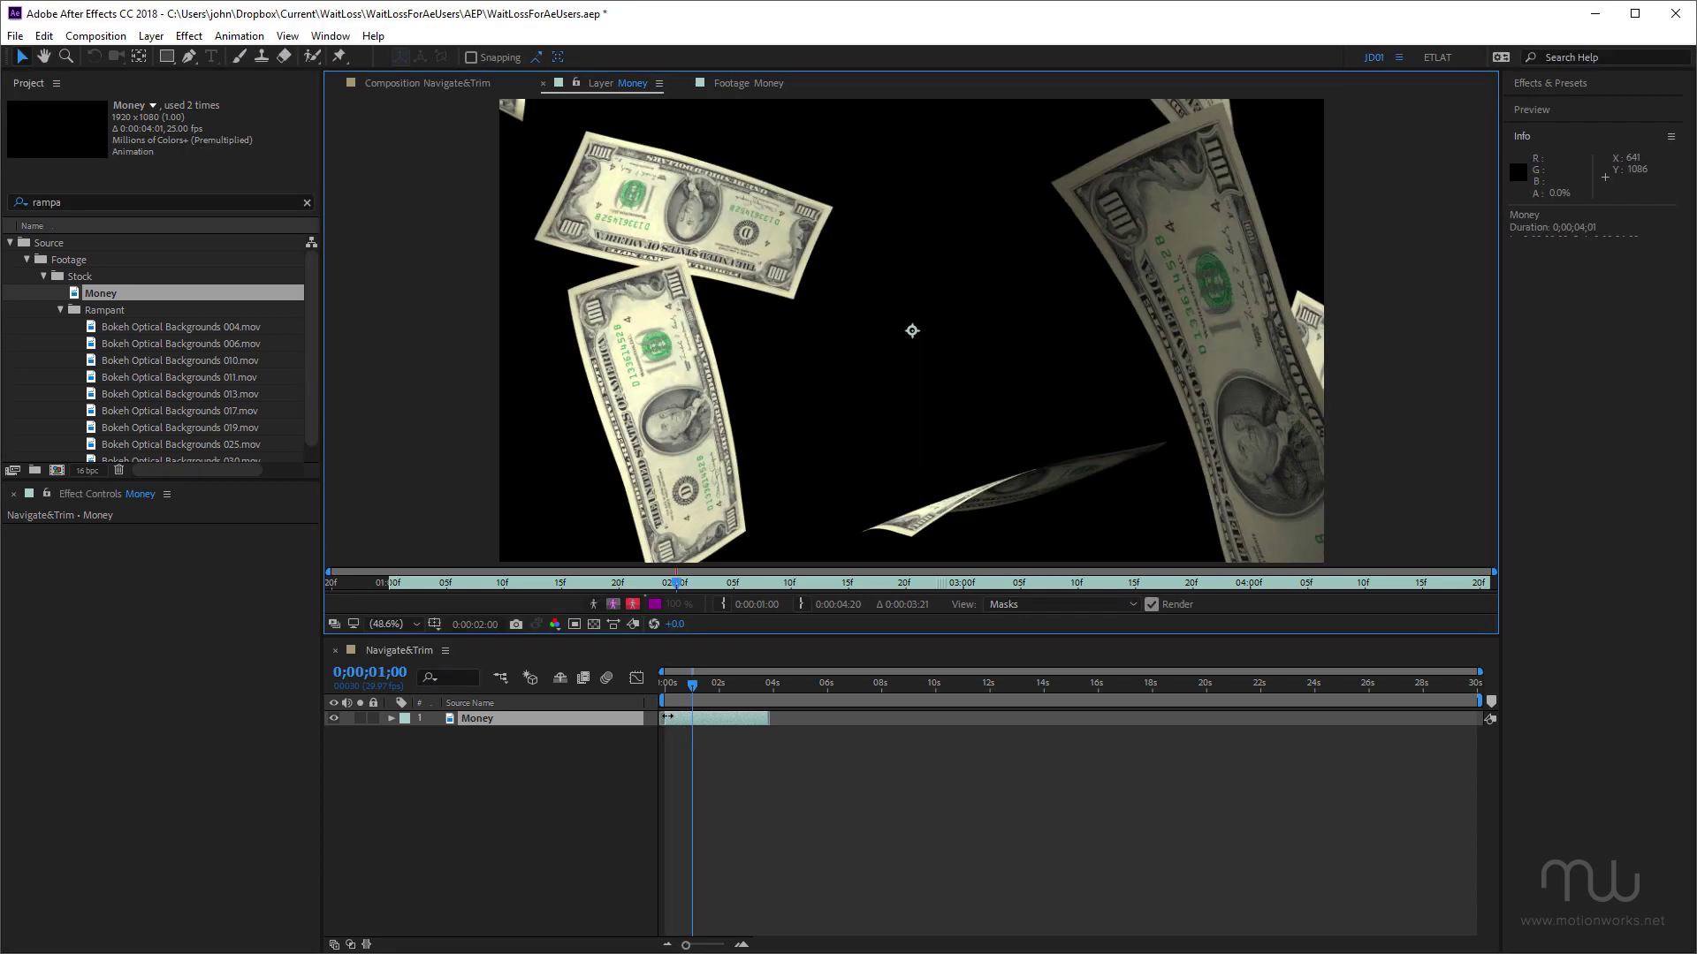
pyautogui.click(800, 603)
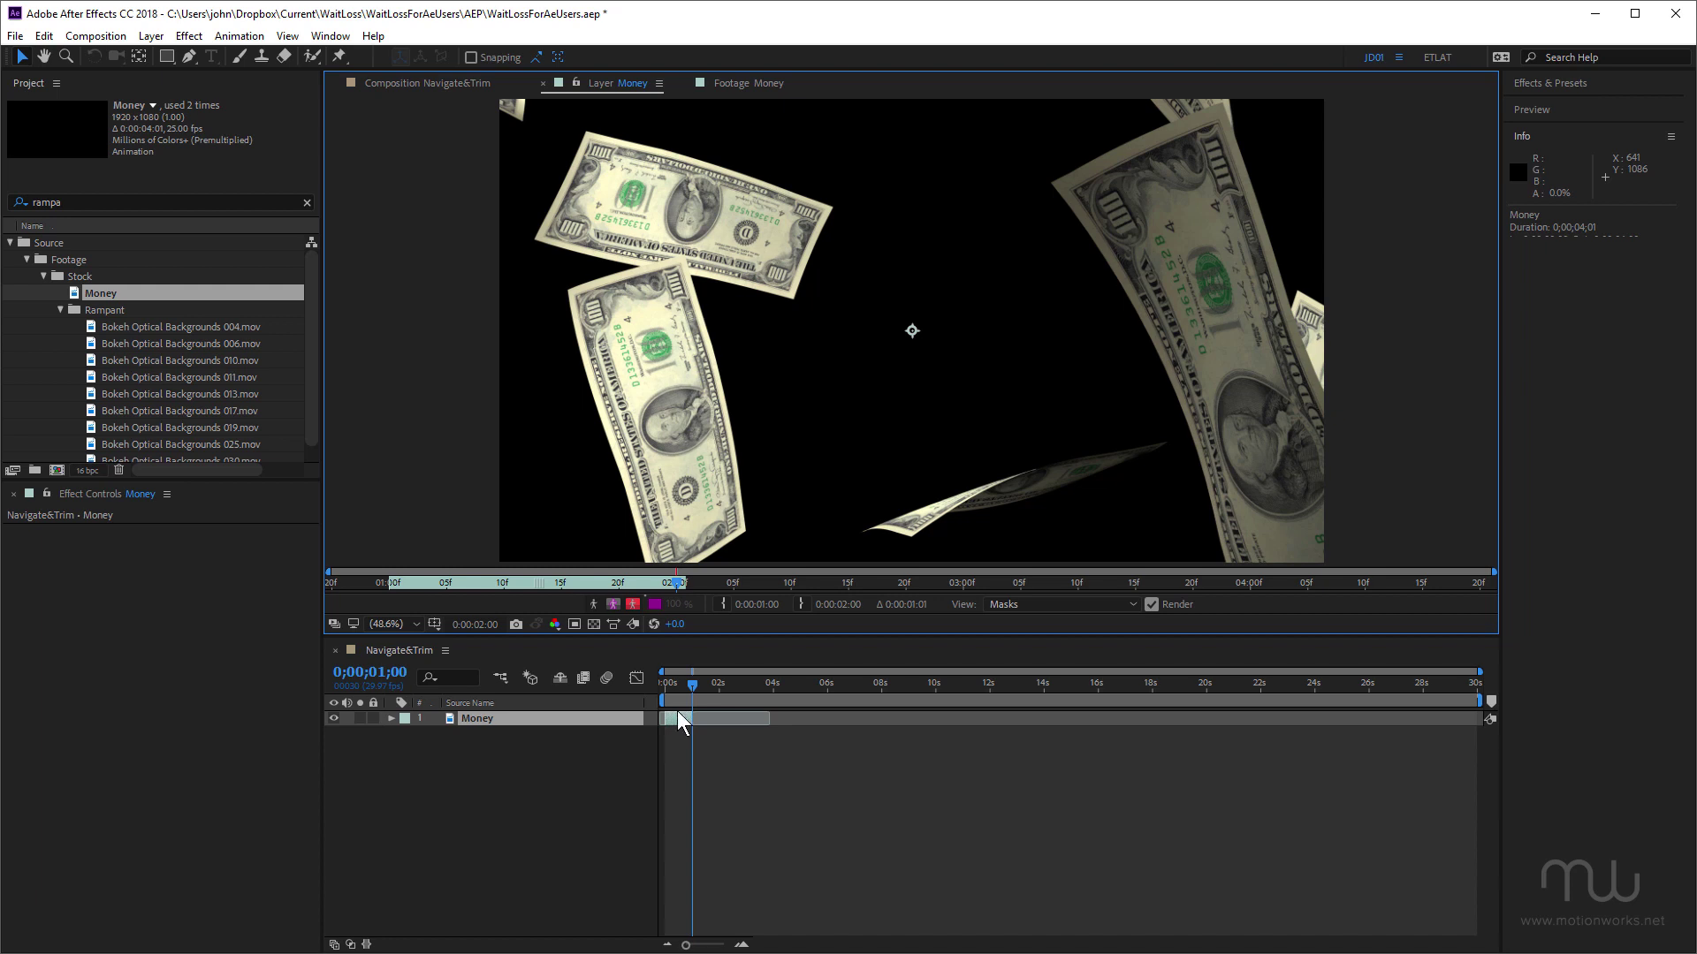
# - Undo the previous trim and trim the layer's in point at 0:00:01:00 with Alt+[
pyautogui.hotkey('ctrl', 'z')
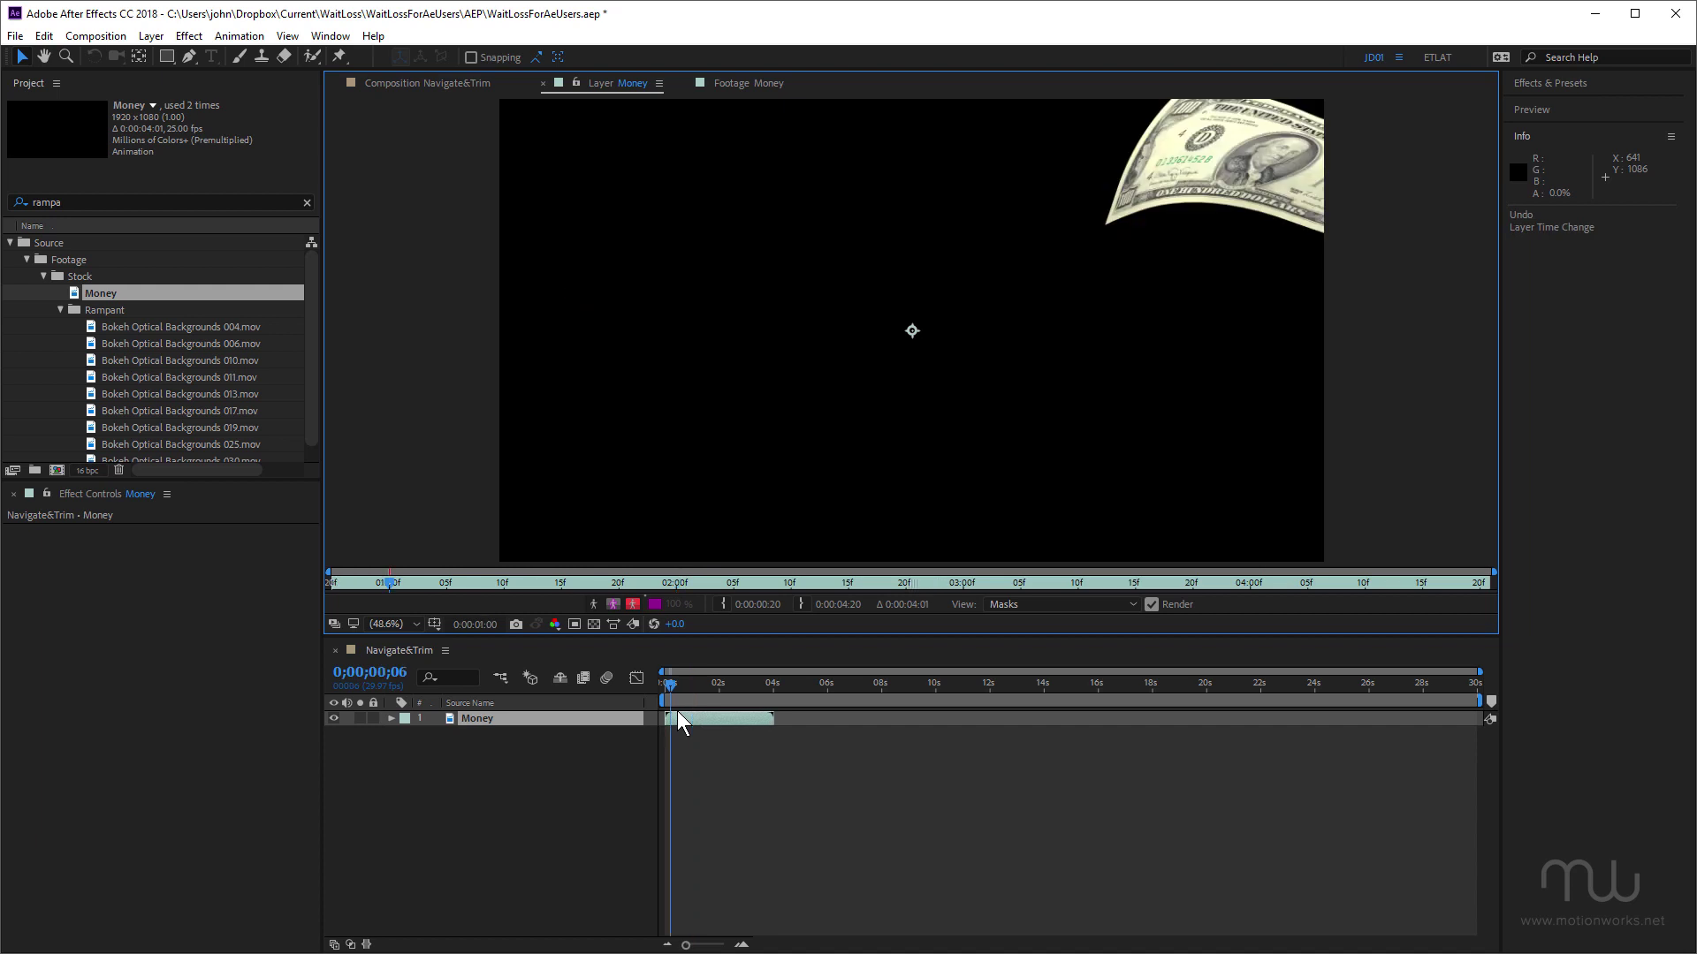
pyautogui.moveTo(670, 686); pyautogui.dragTo(656, 686)
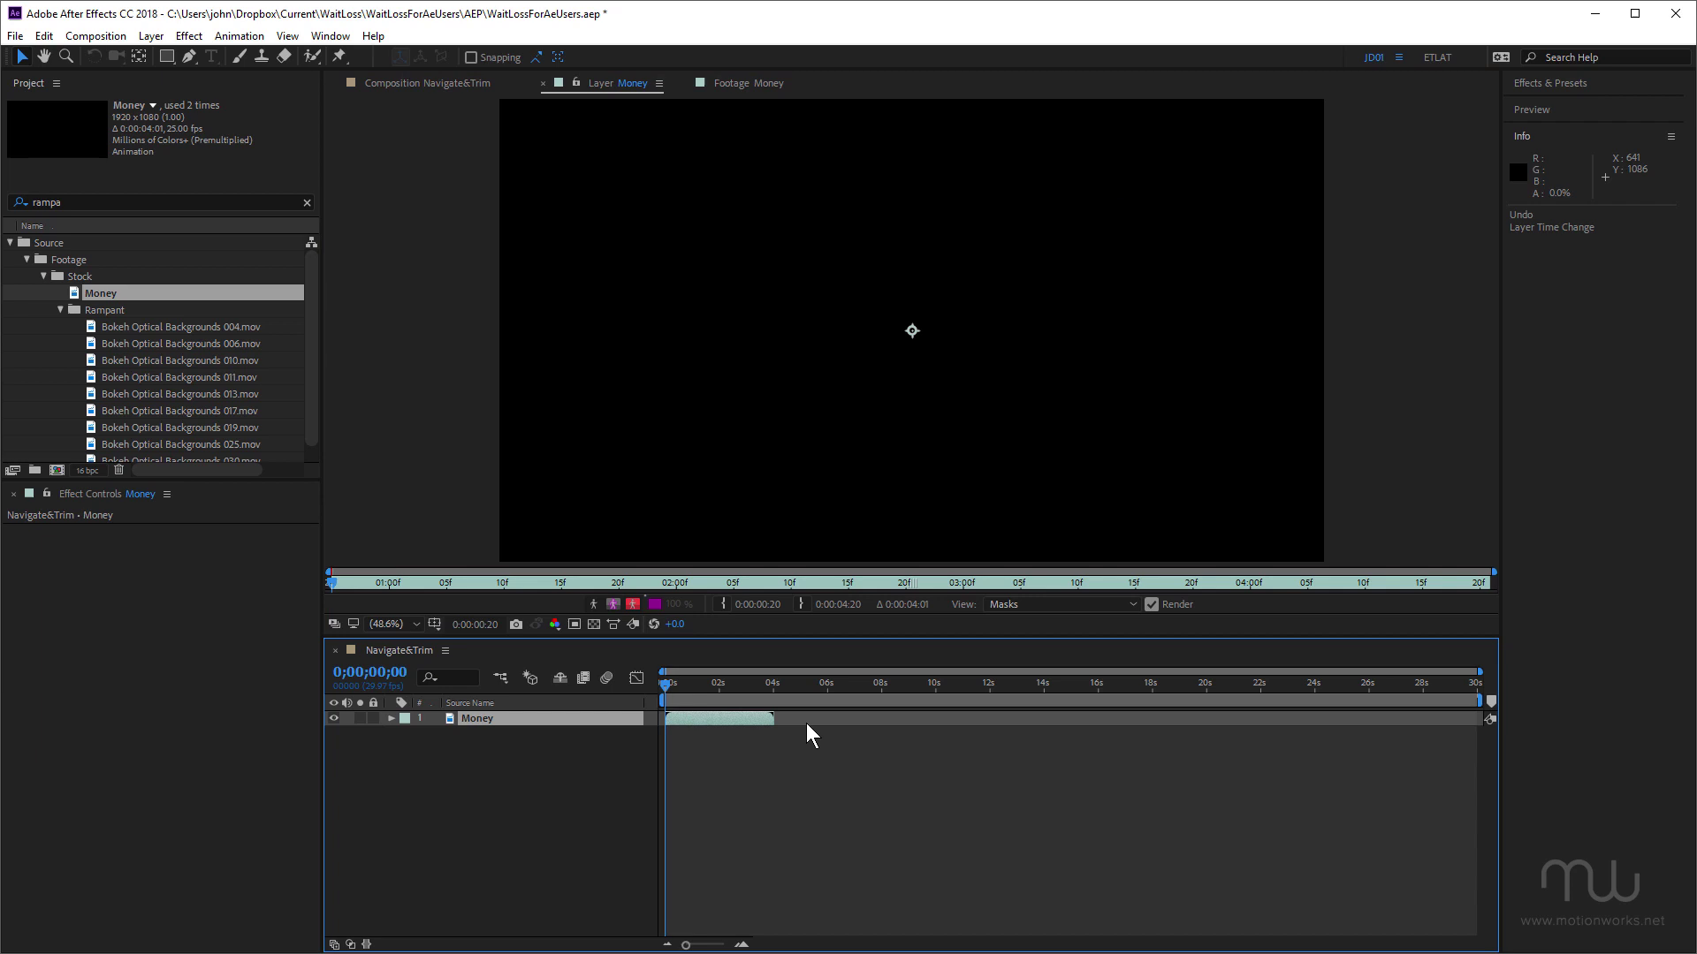
pyautogui.hotkey('alt', 'g')
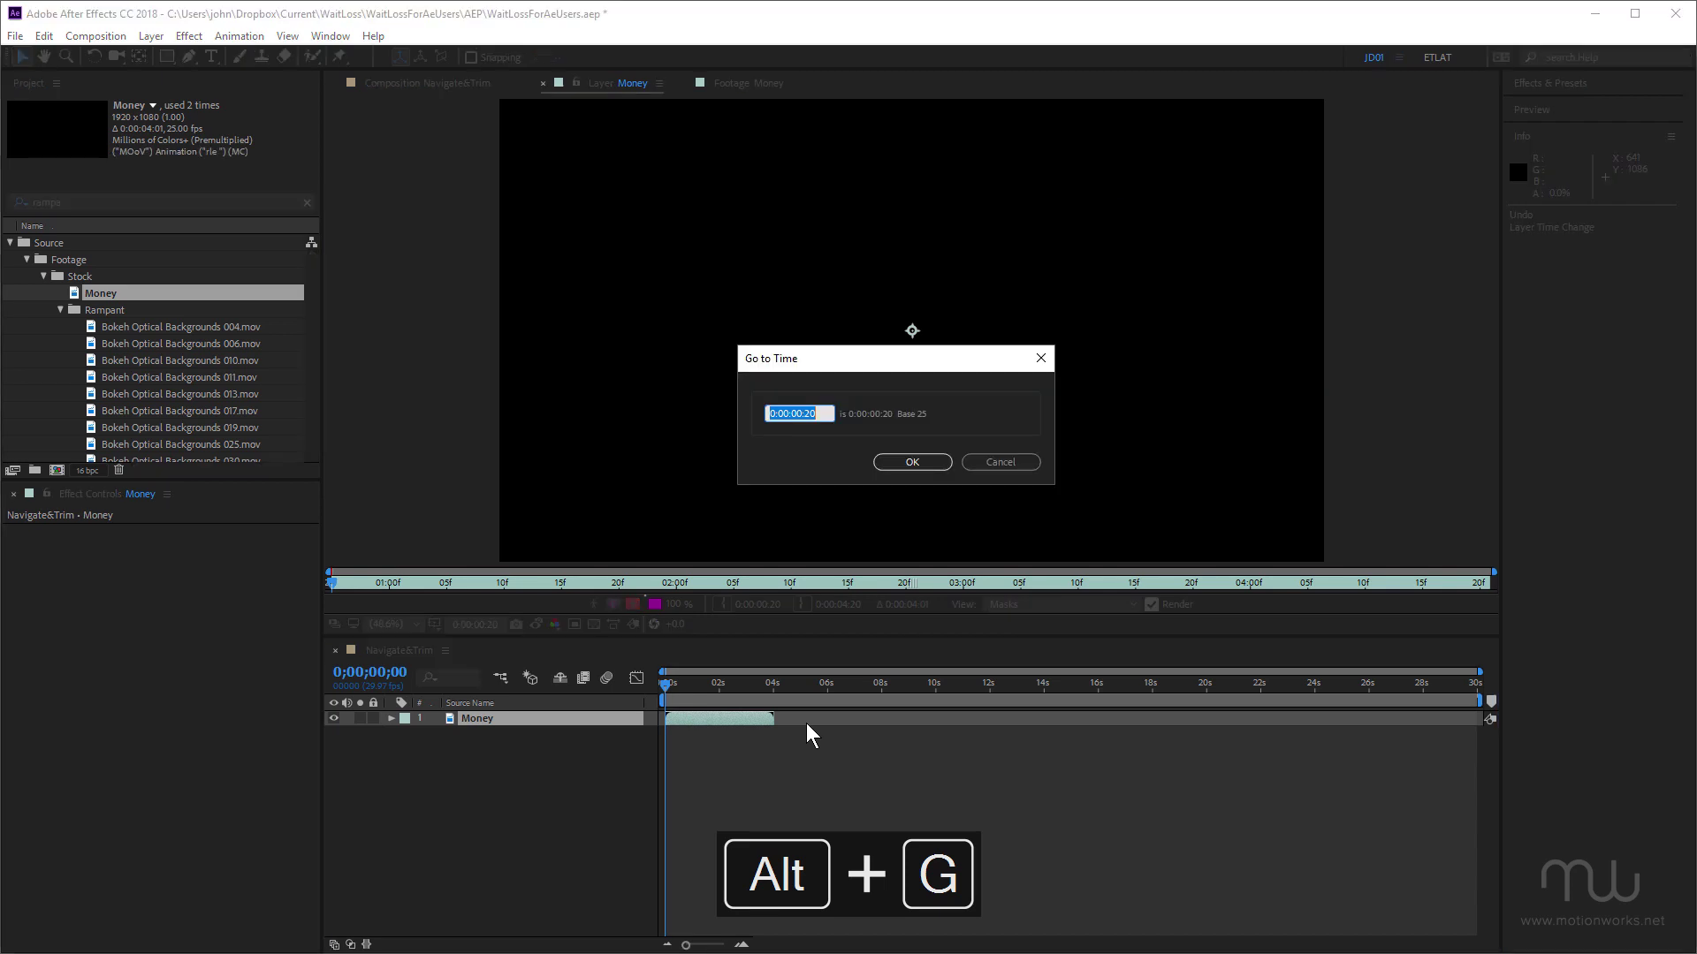
pyautogui.write('100')
pyautogui.press('Return')
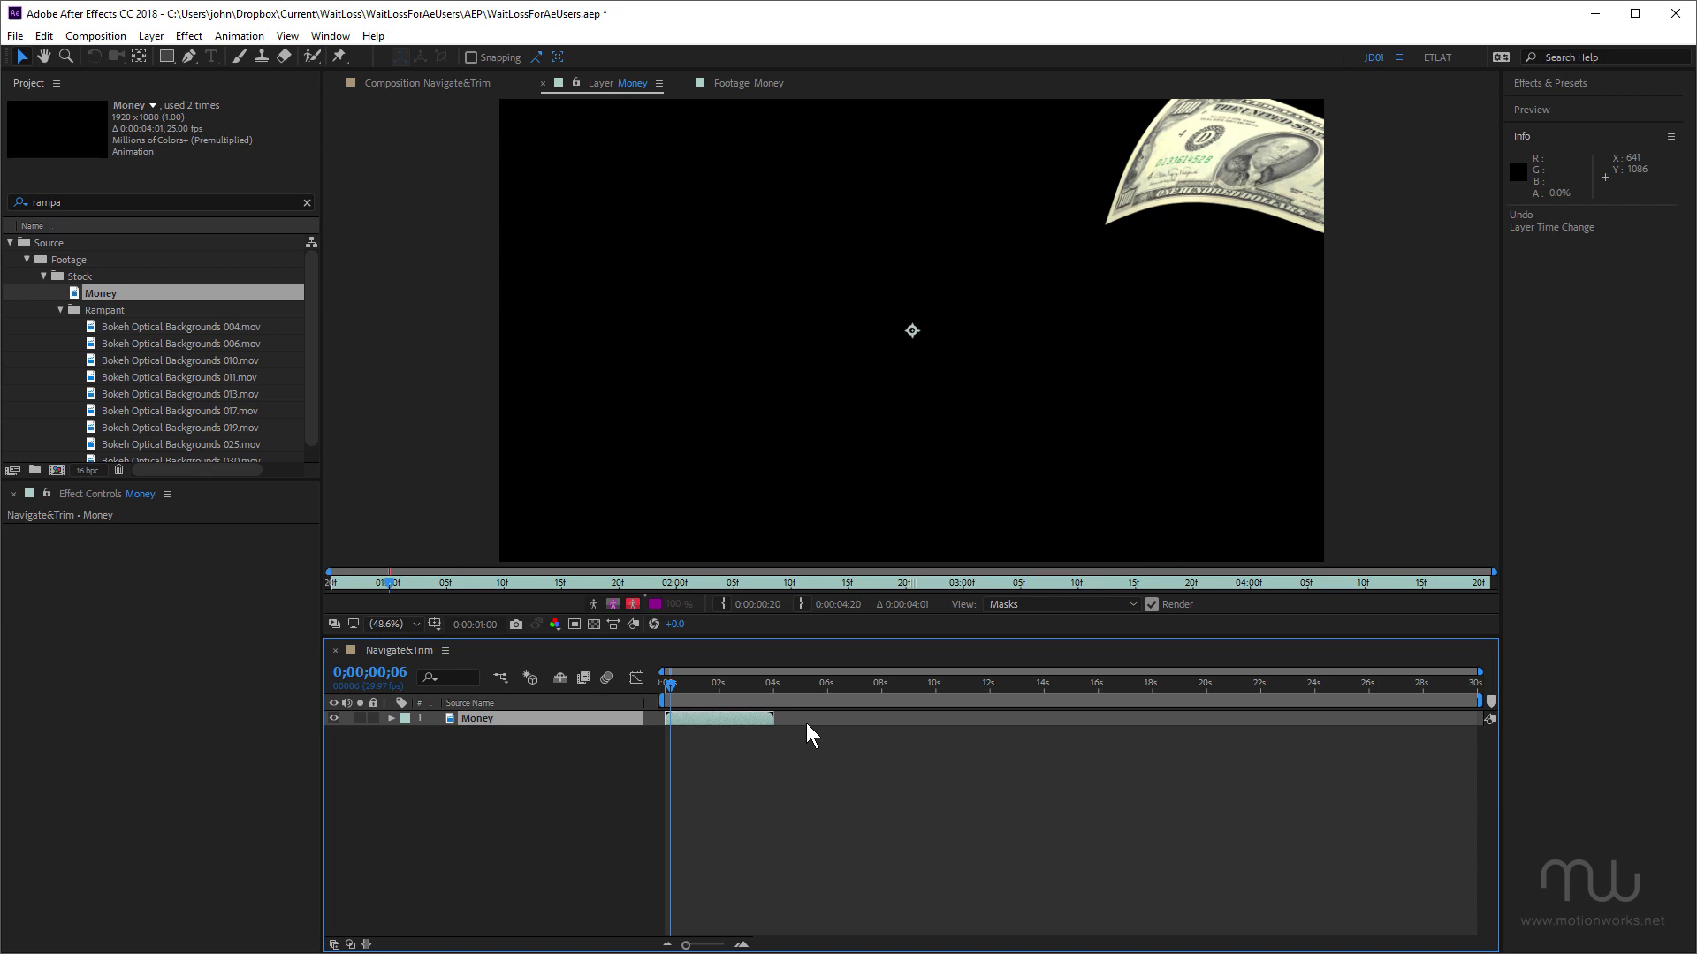
pyautogui.hotkey('alt', '[')
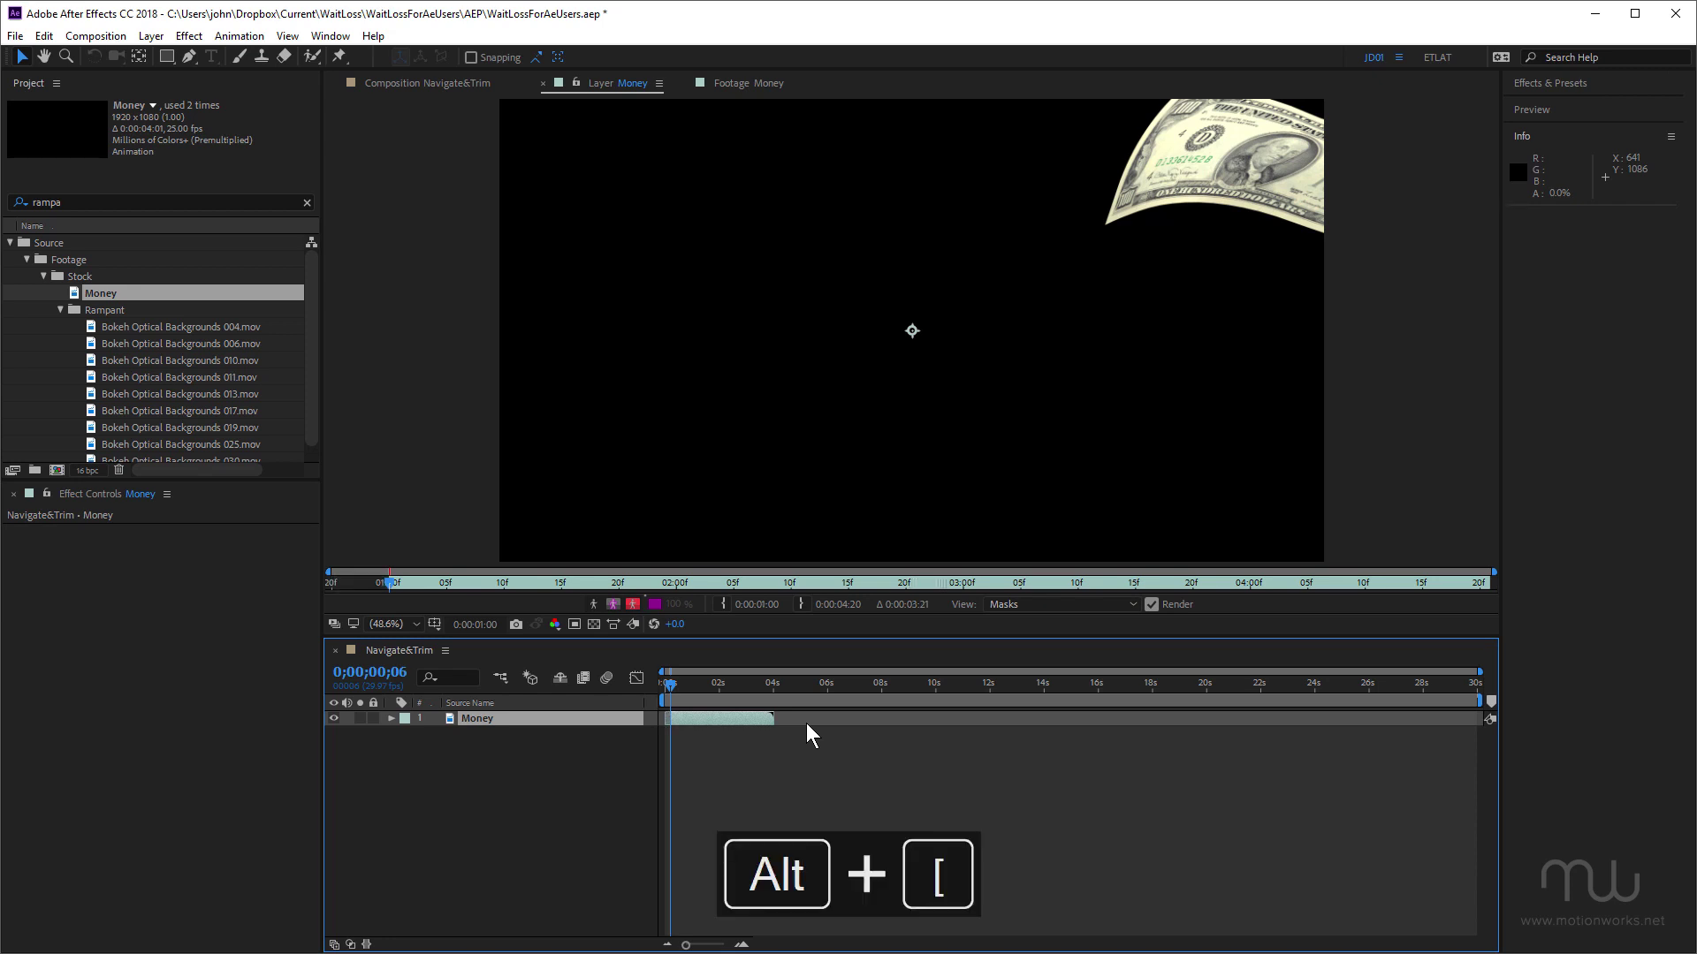
# - Trim the layer's out point at 0:00:02:00 with Alt+]
pyautogui.hotkey('alt', 'g')
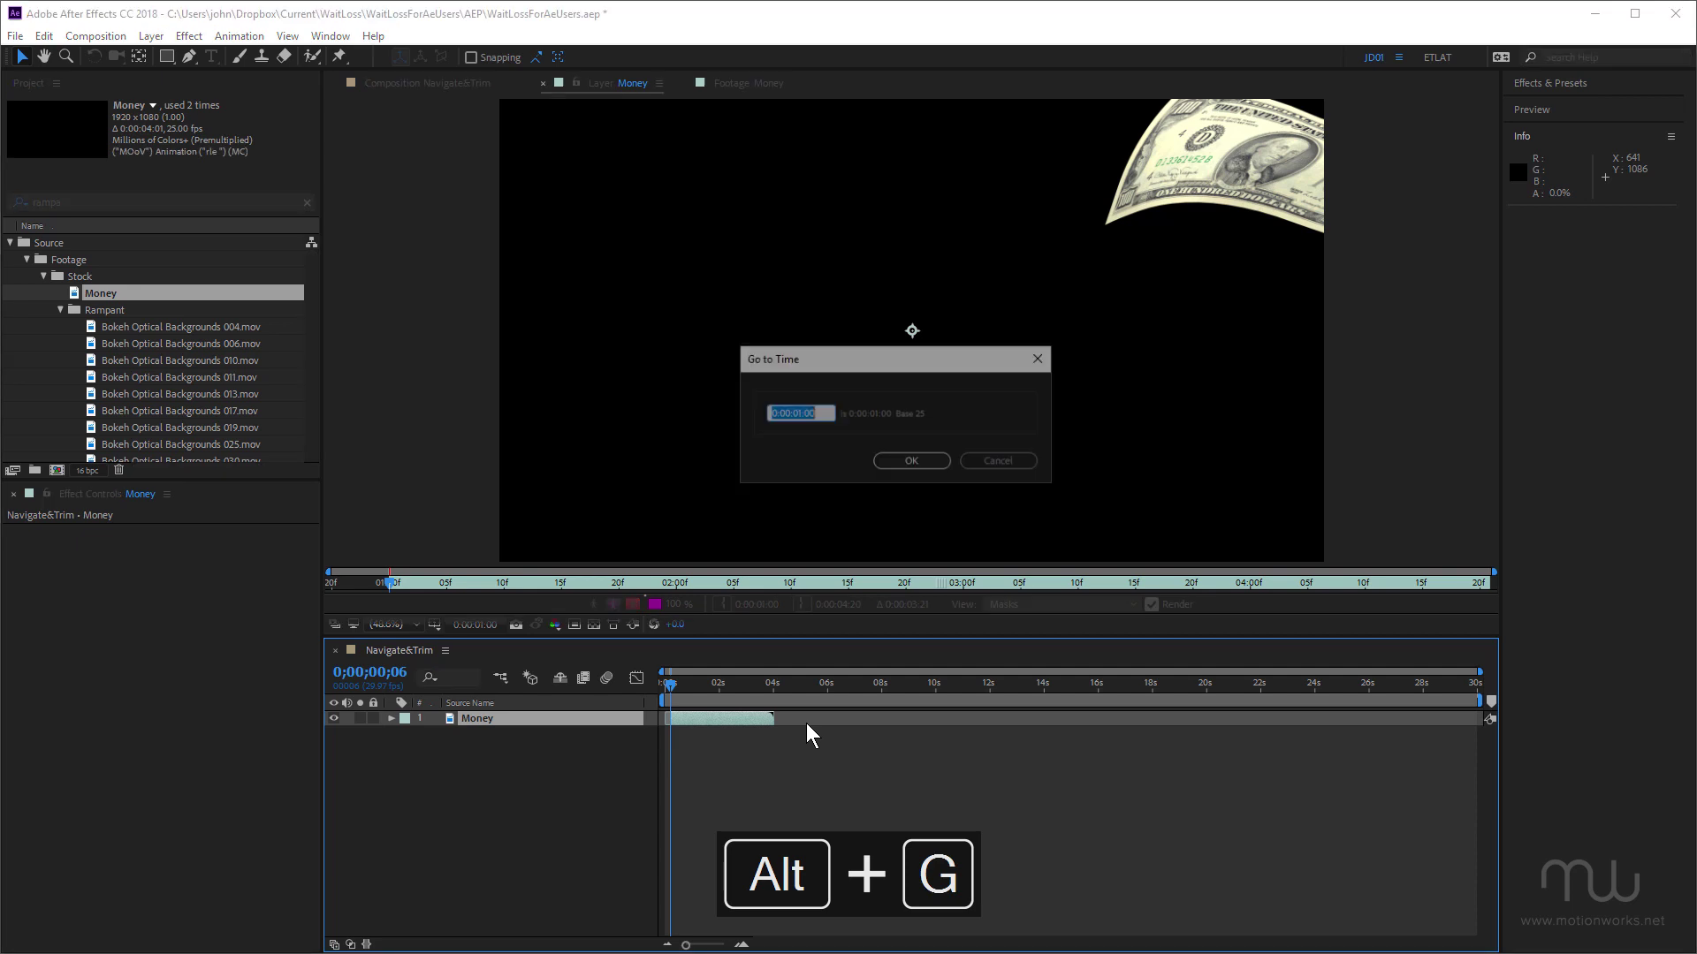
pyautogui.write('200')
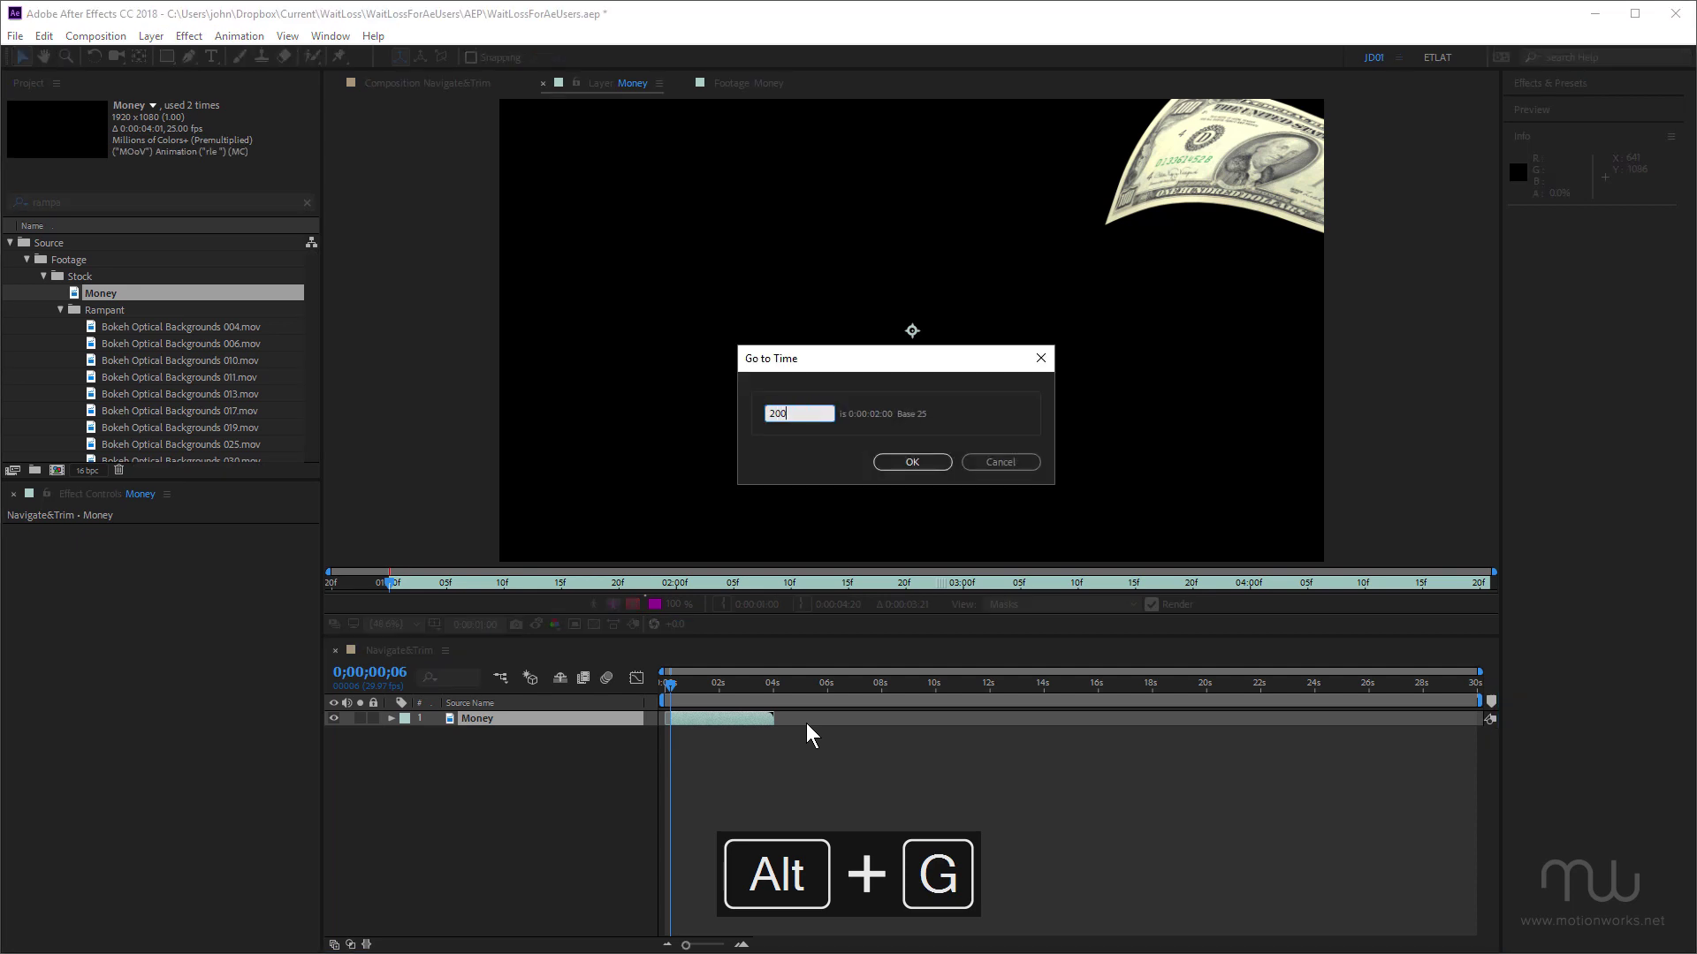
pyautogui.press('Return')
pyautogui.hotkey('alt', ']')
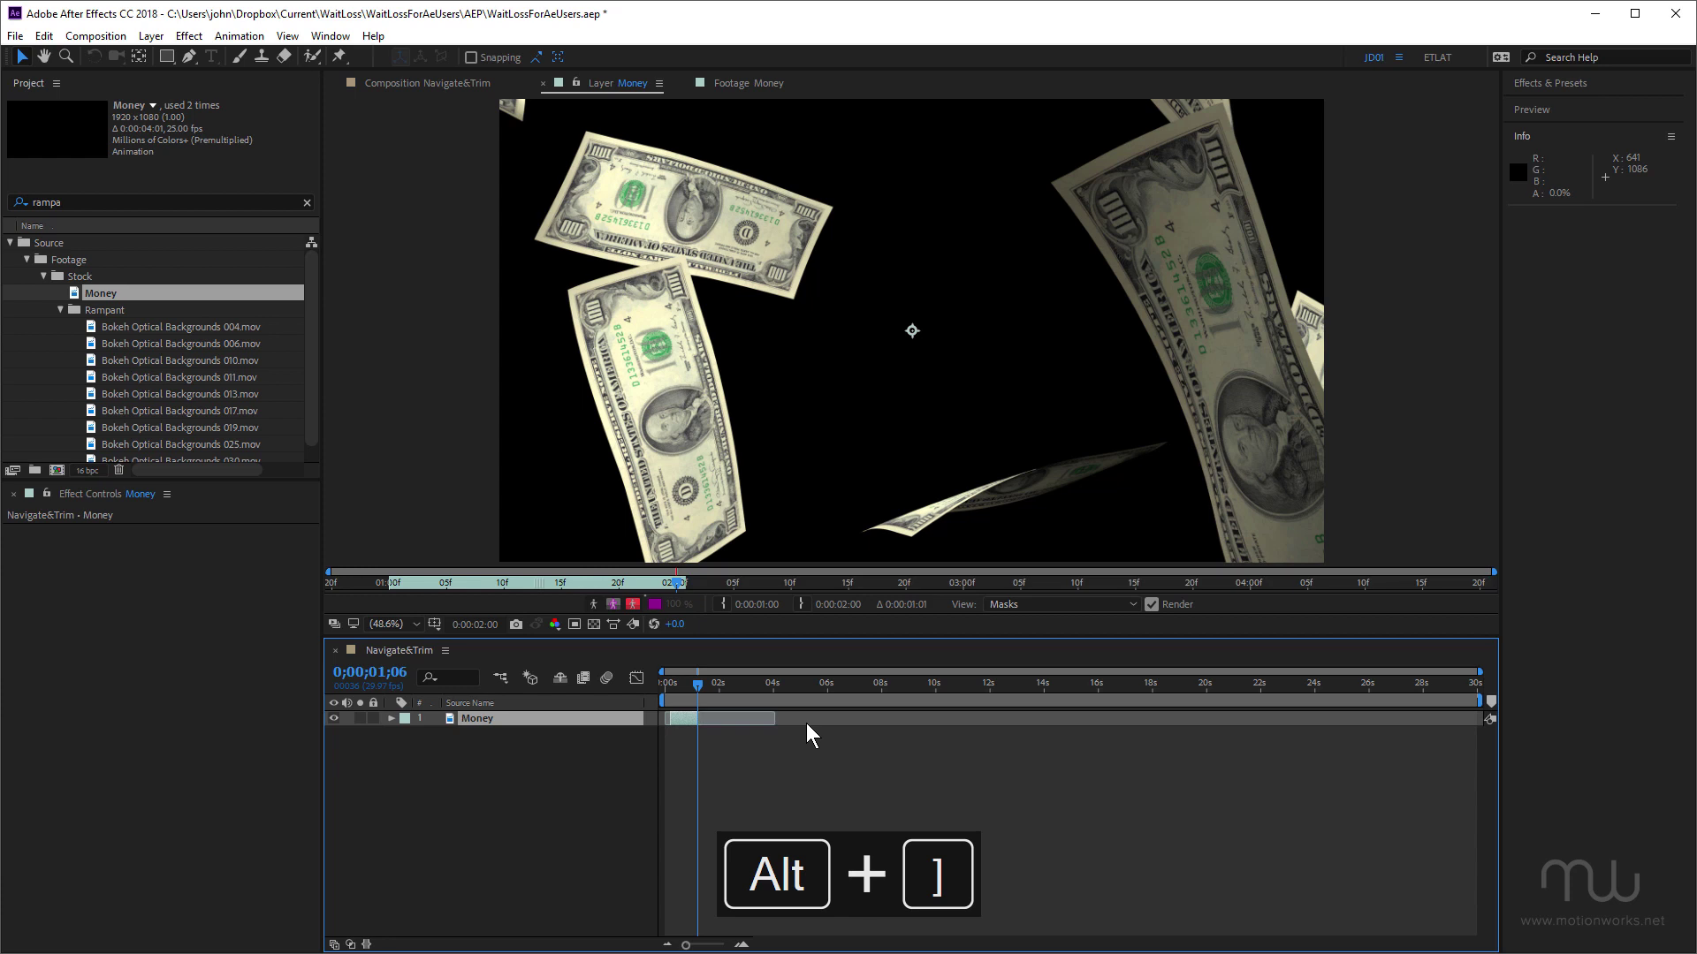
# - Move the layer to composition start and end with Alt+Home/Alt+End, then undo the last move
pyautogui.hotkey('alt', 'Home')
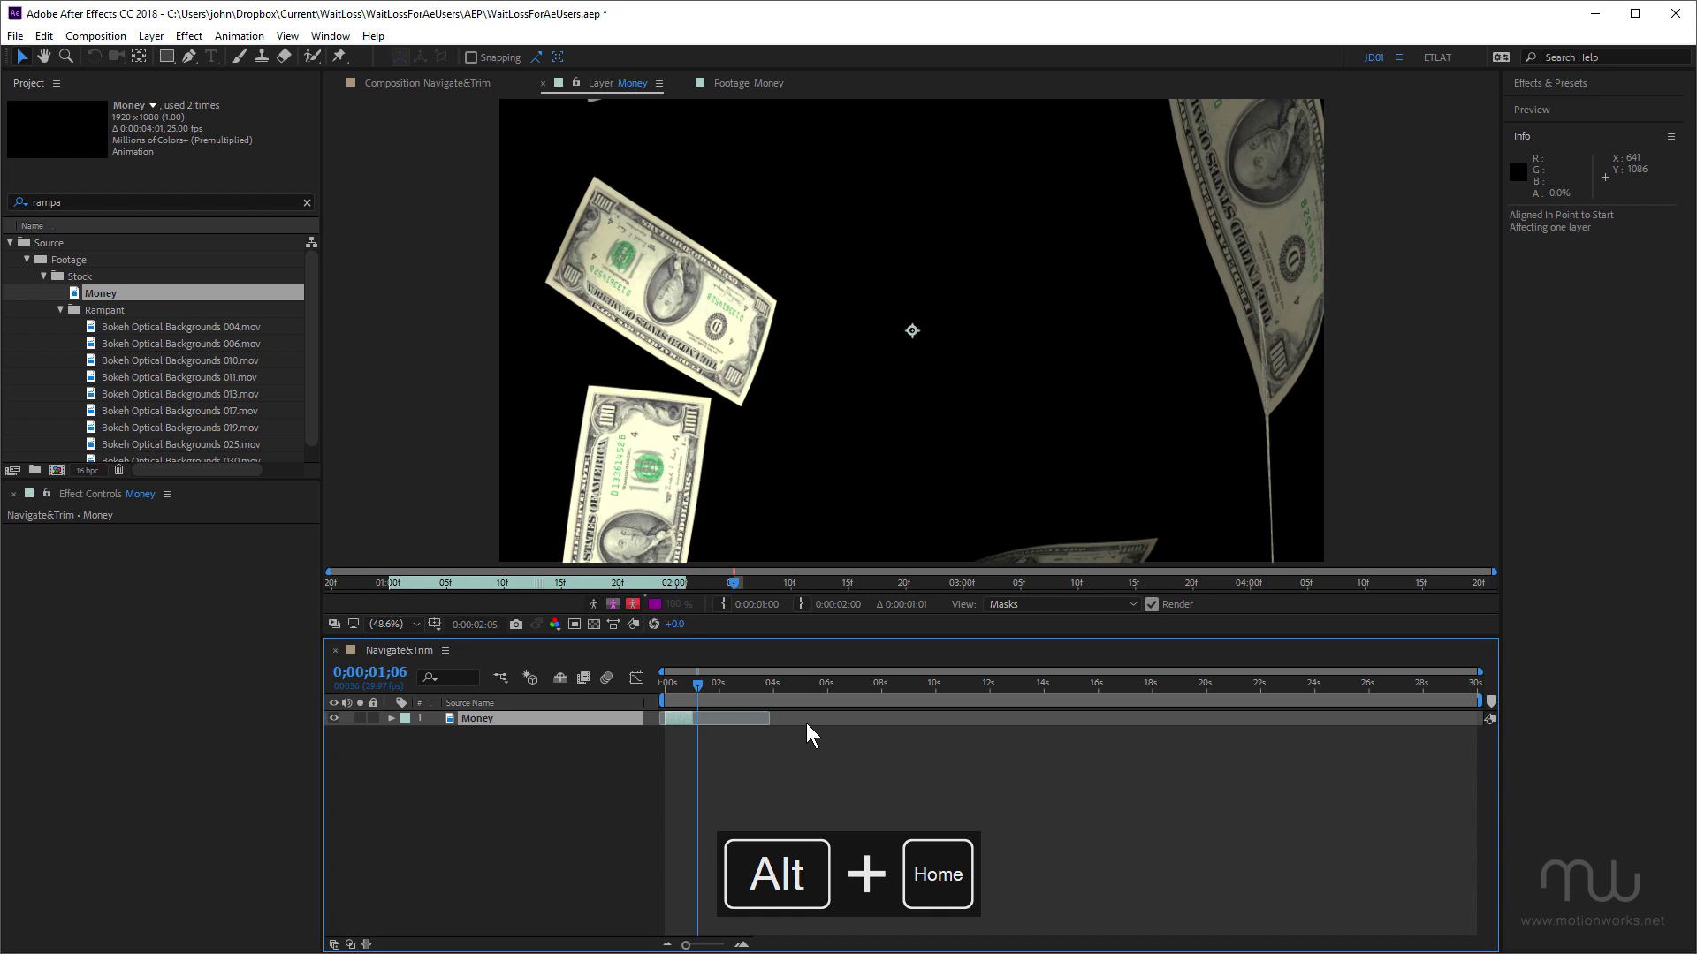
pyautogui.hotkey('alt', 'End')
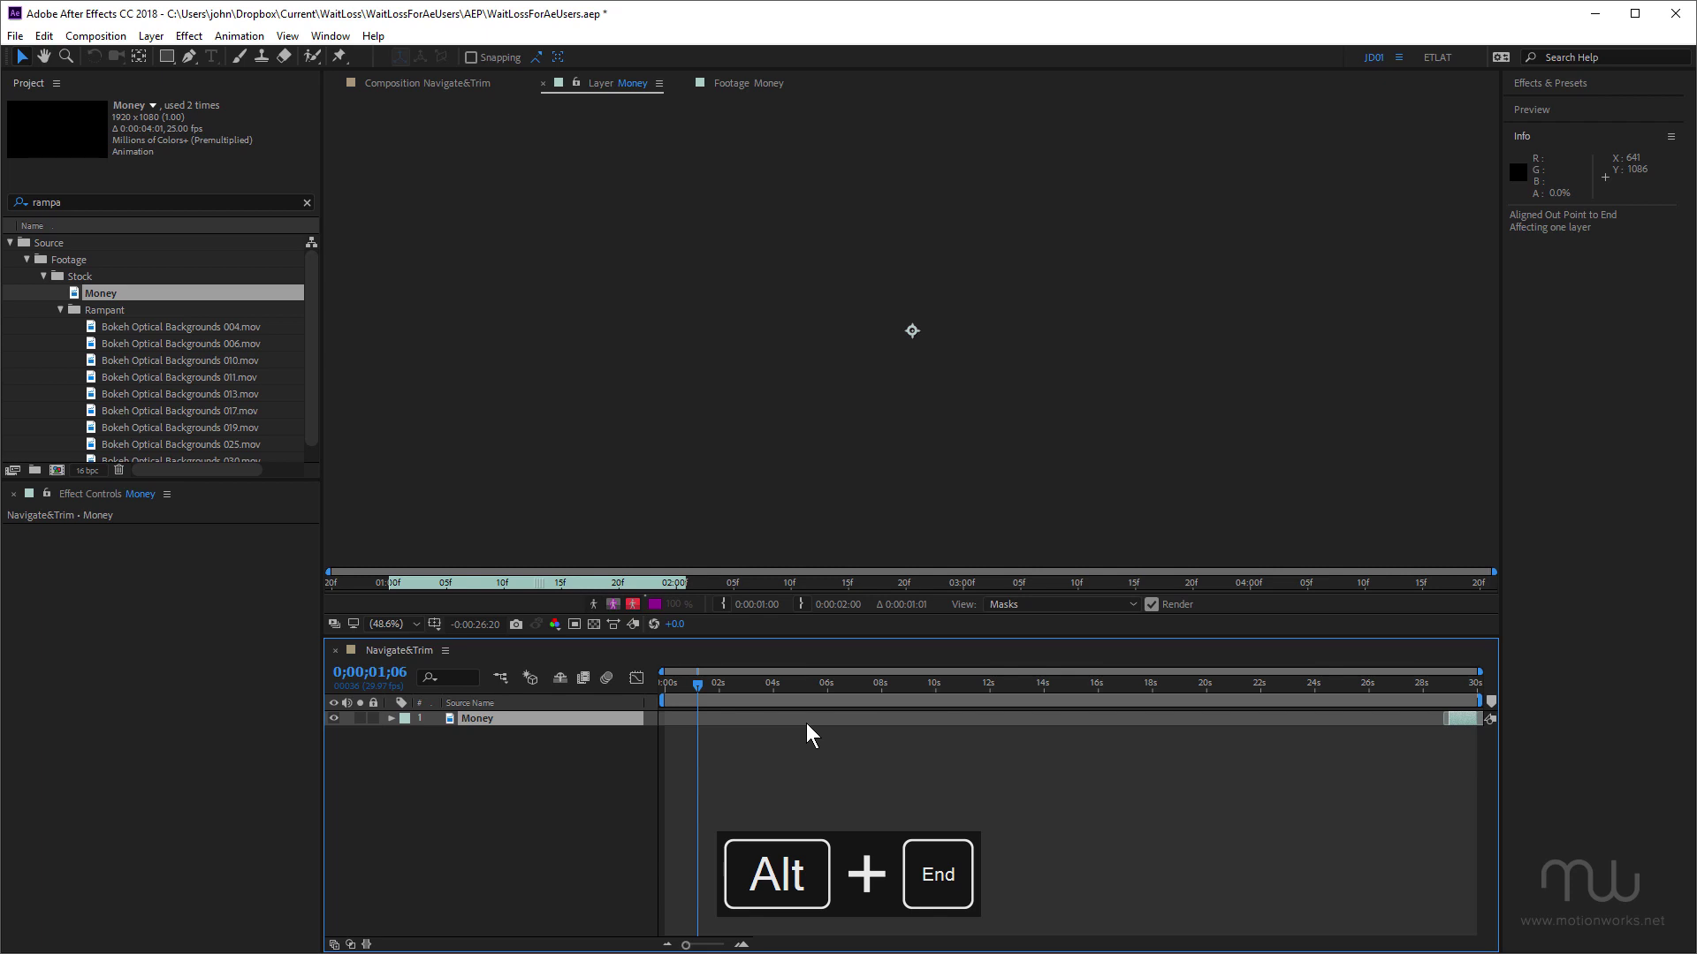
pyautogui.hotkey('alt', 'Home')
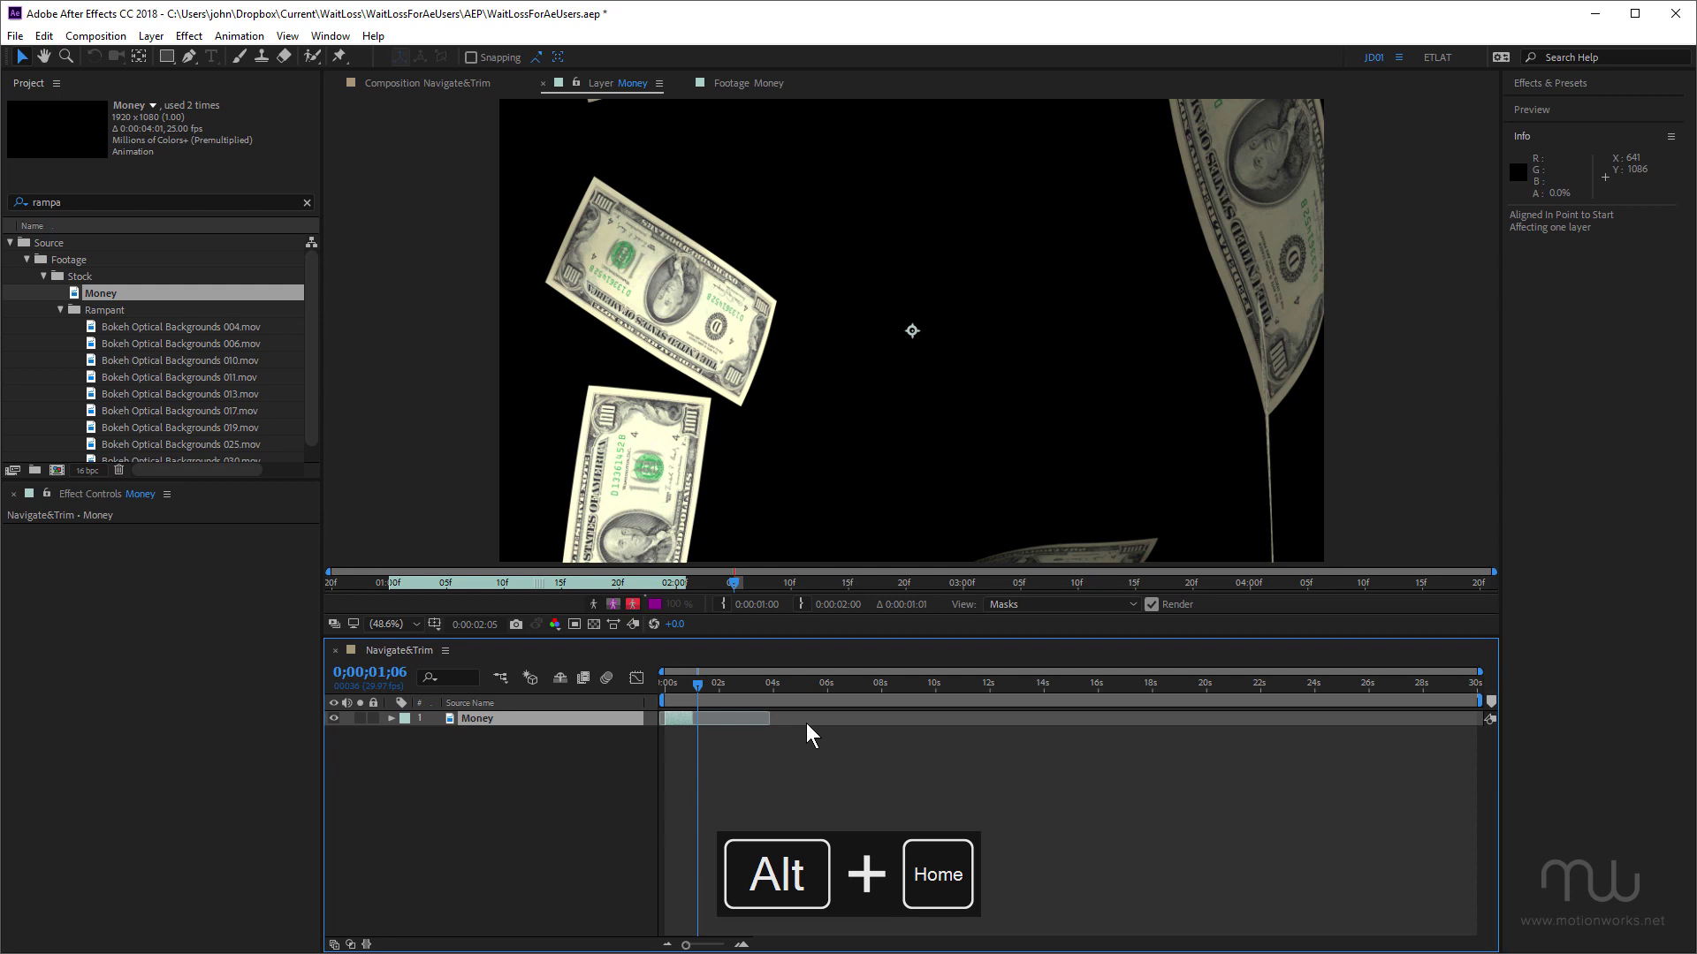
pyautogui.hotkey('ctrl', 'z')
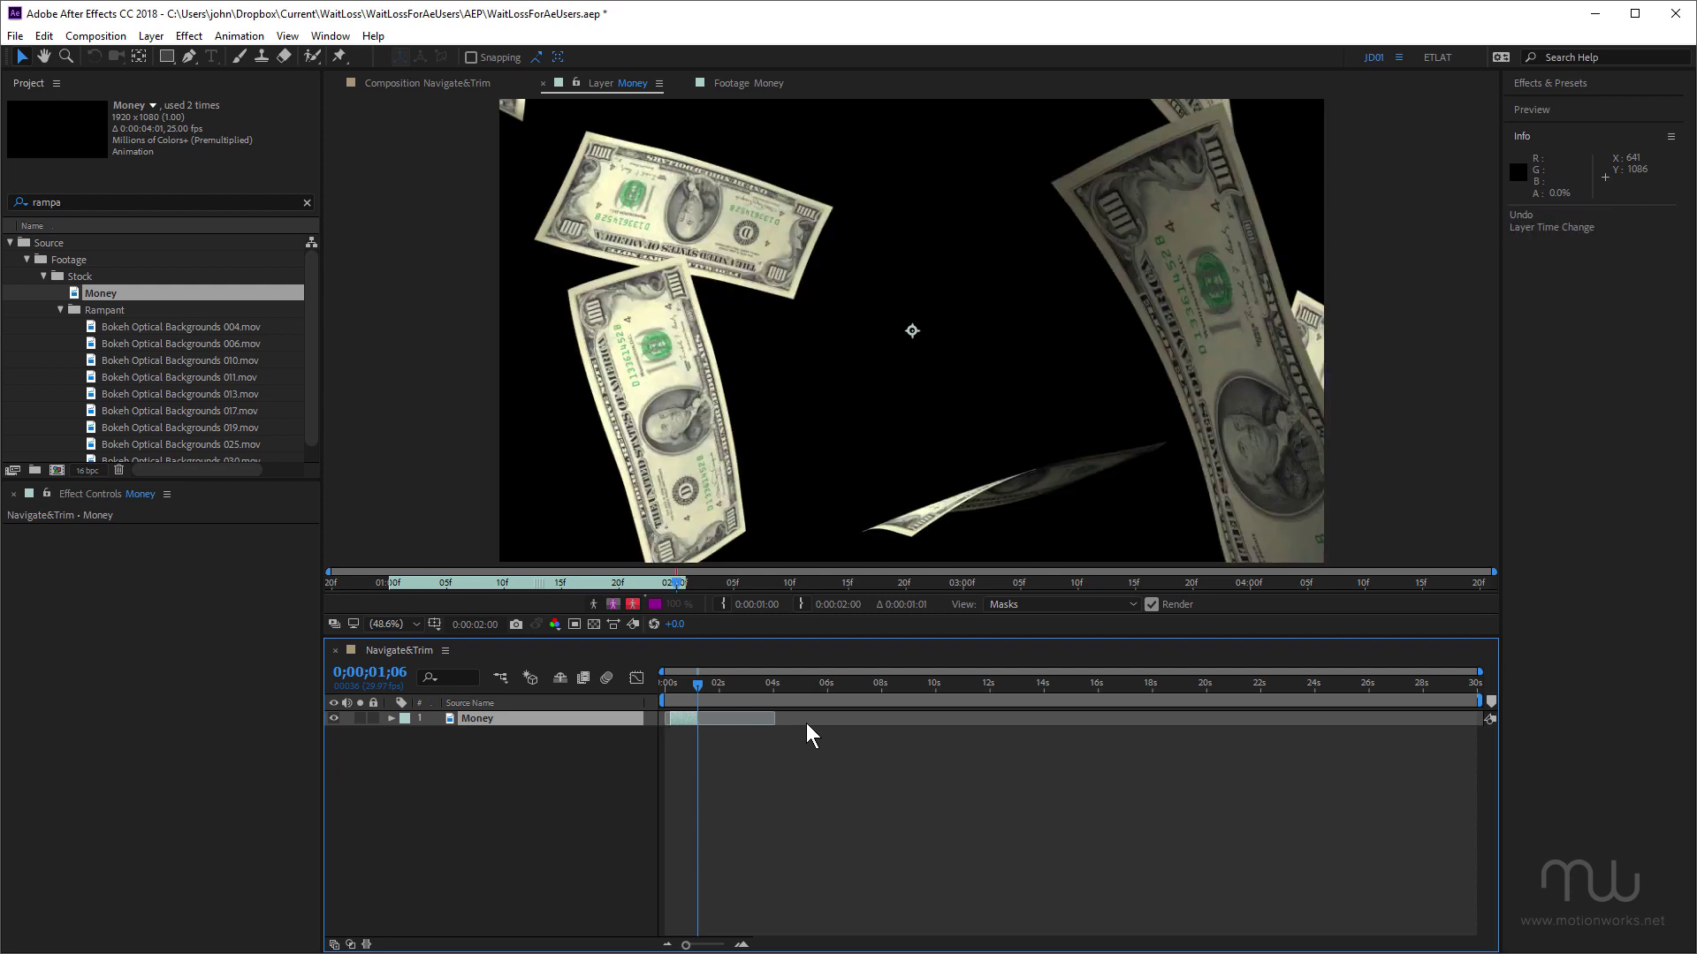
# - Mark In 0:00:02:00 and Out 0:00:02:10 on Money in the Footage panel, then Overlay Edit it
pyautogui.click(105, 297)
pyautogui.doubleClick(102, 294)
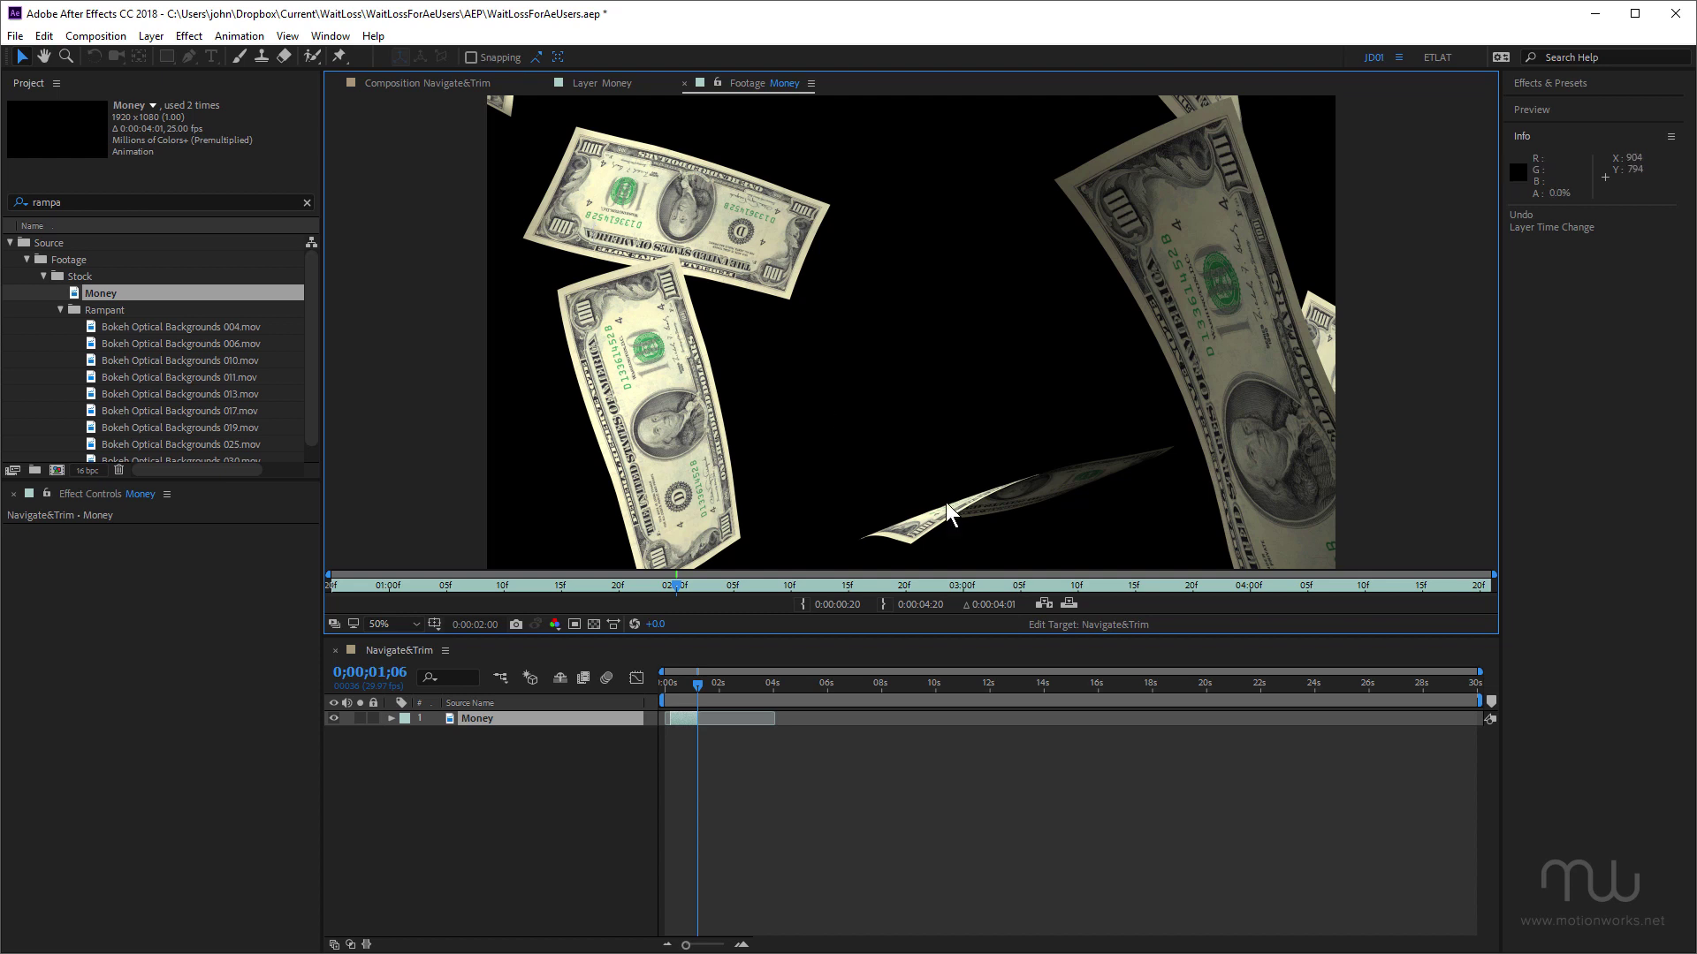
pyautogui.click(805, 597)
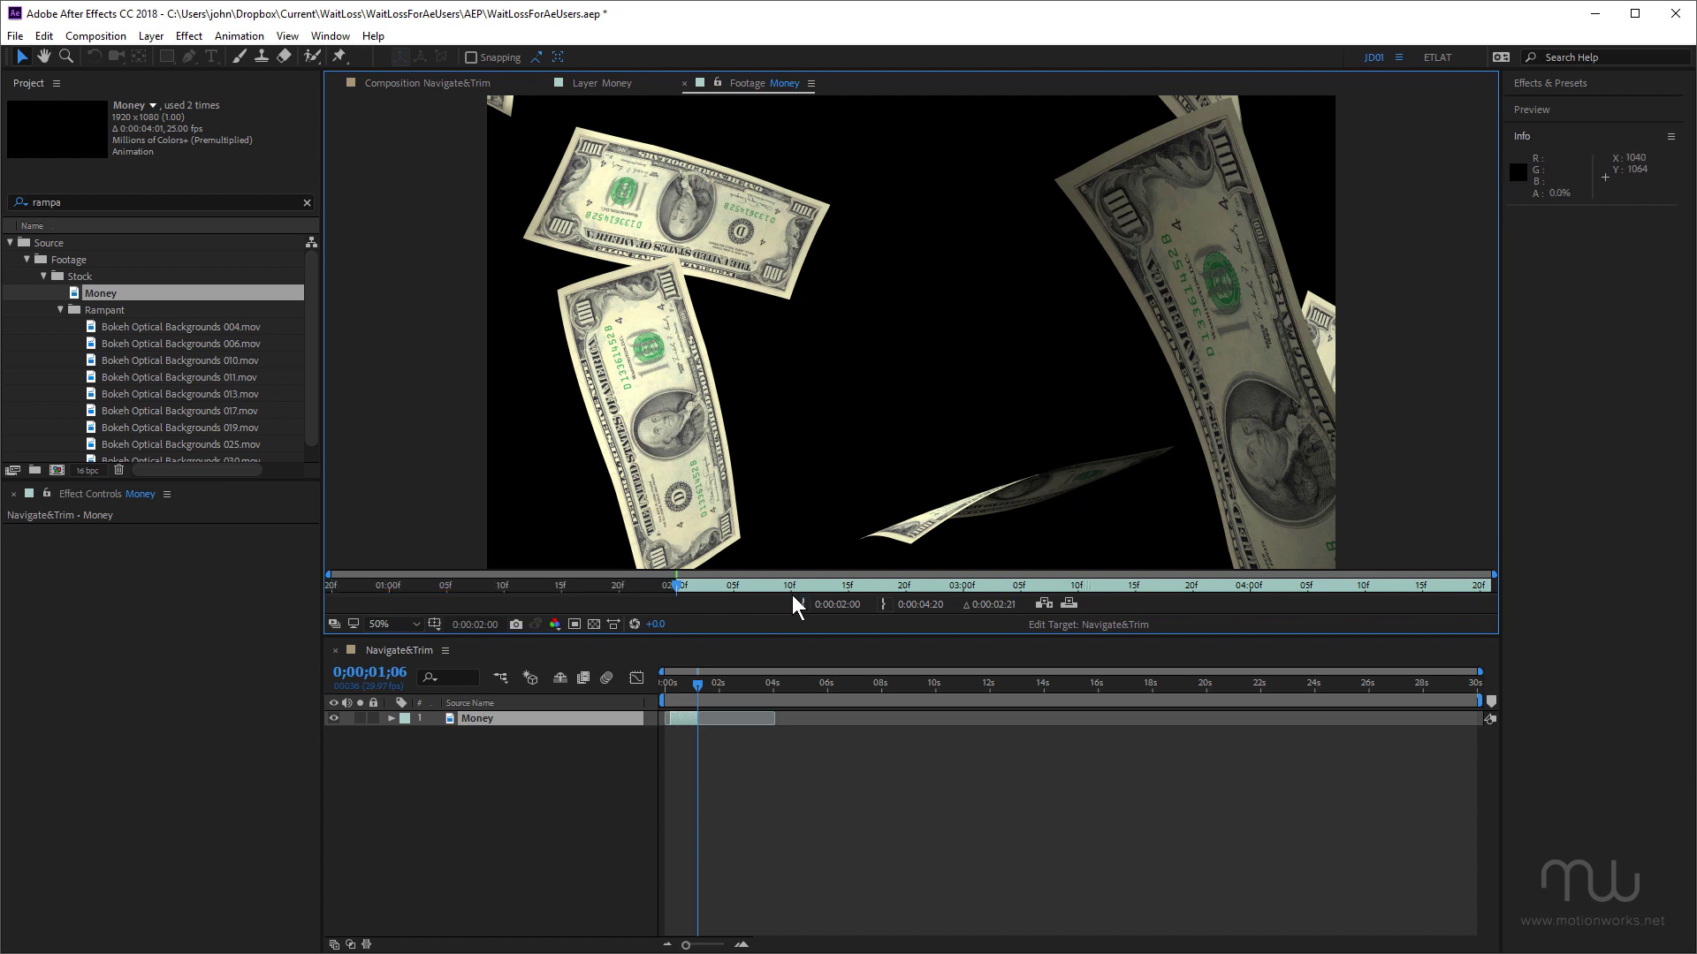
pyautogui.click(792, 585)
pyautogui.click(882, 604)
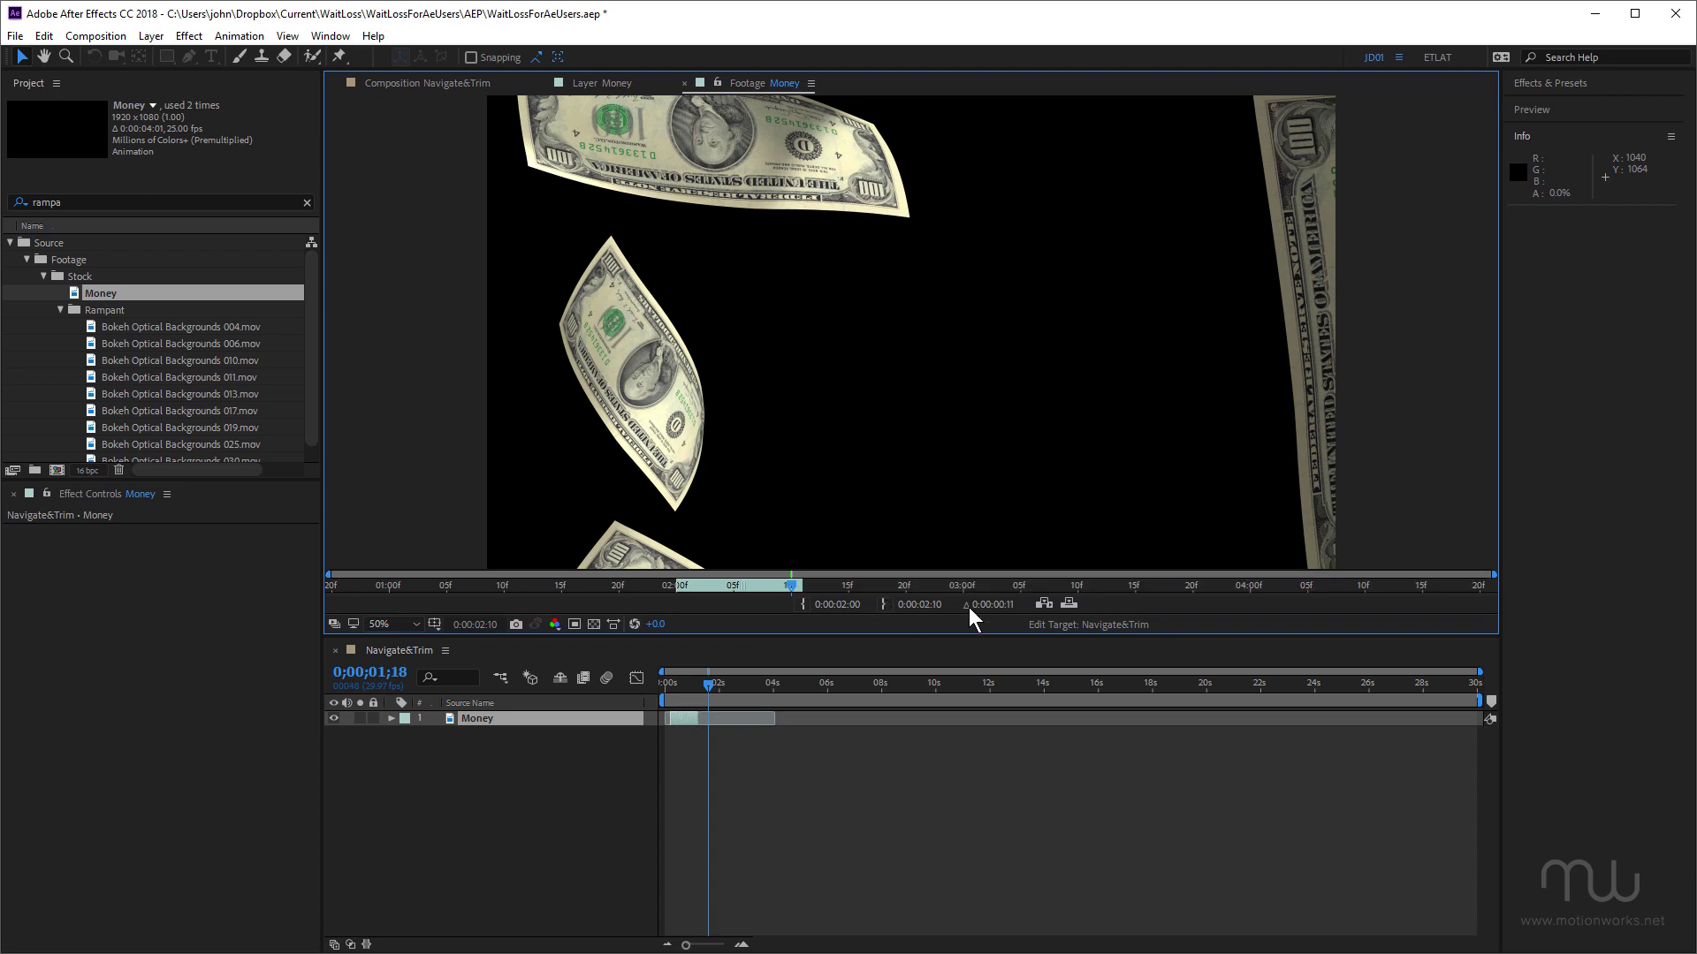
pyautogui.click(1067, 605)
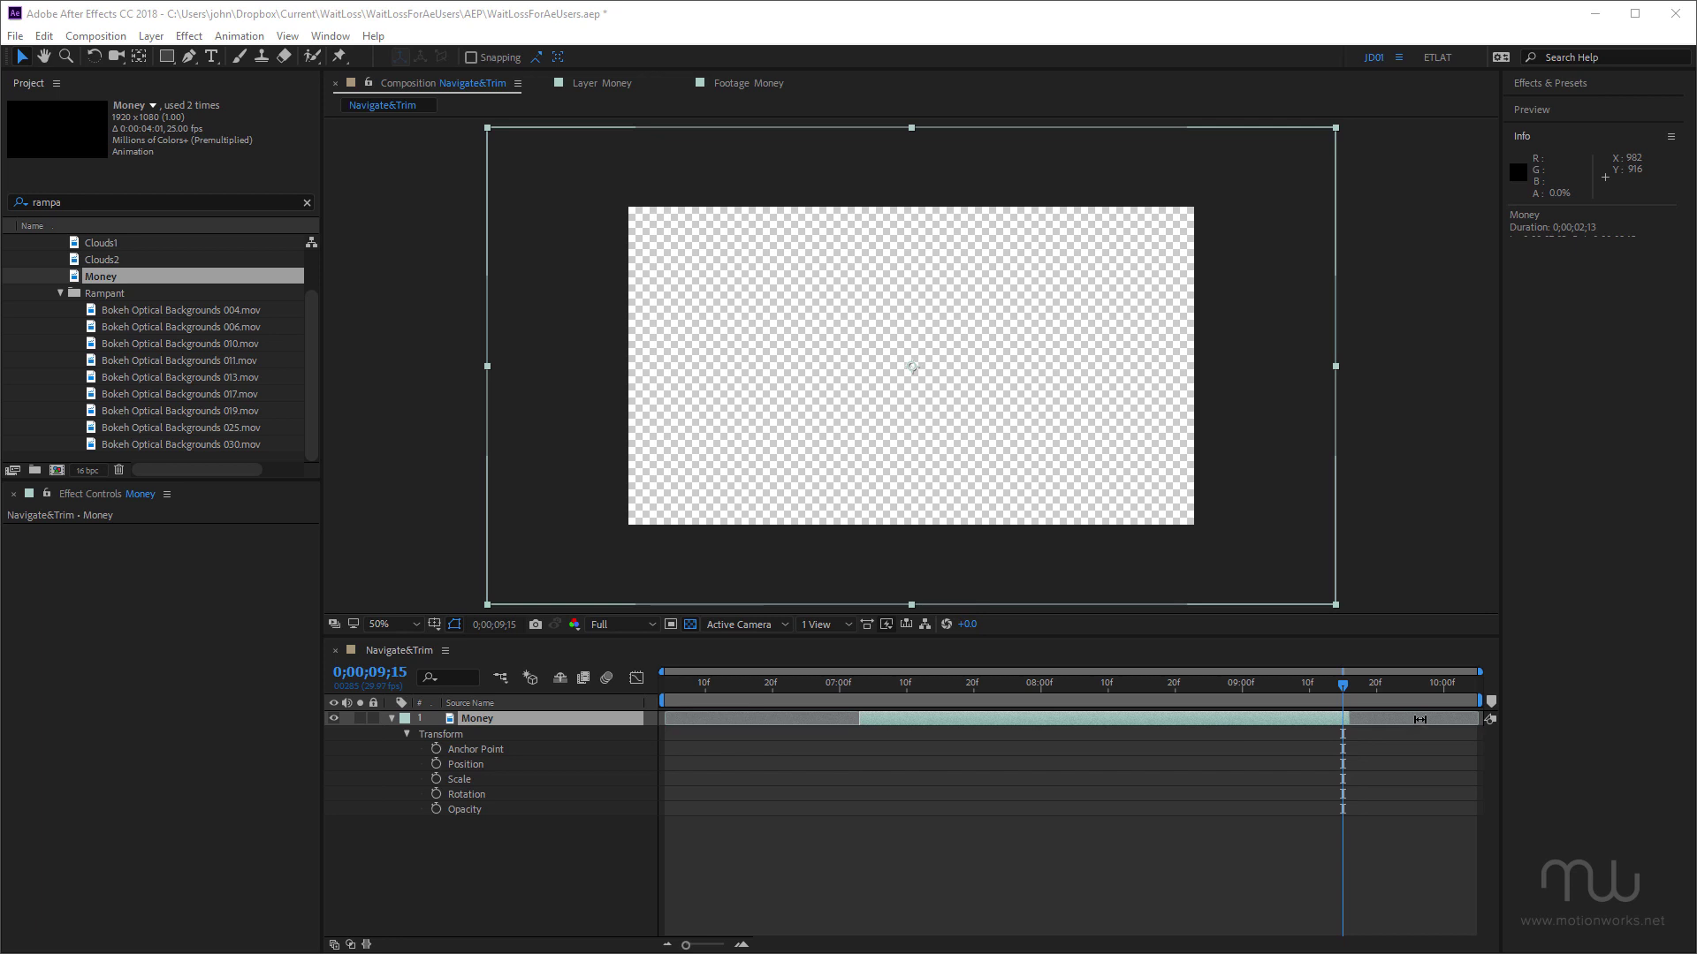
# - Alt-drag the Money layer's footage to slip it 9 frames, checking frames at 0;00;07;03 and 0;00;09;15
pyautogui.click(861, 686)
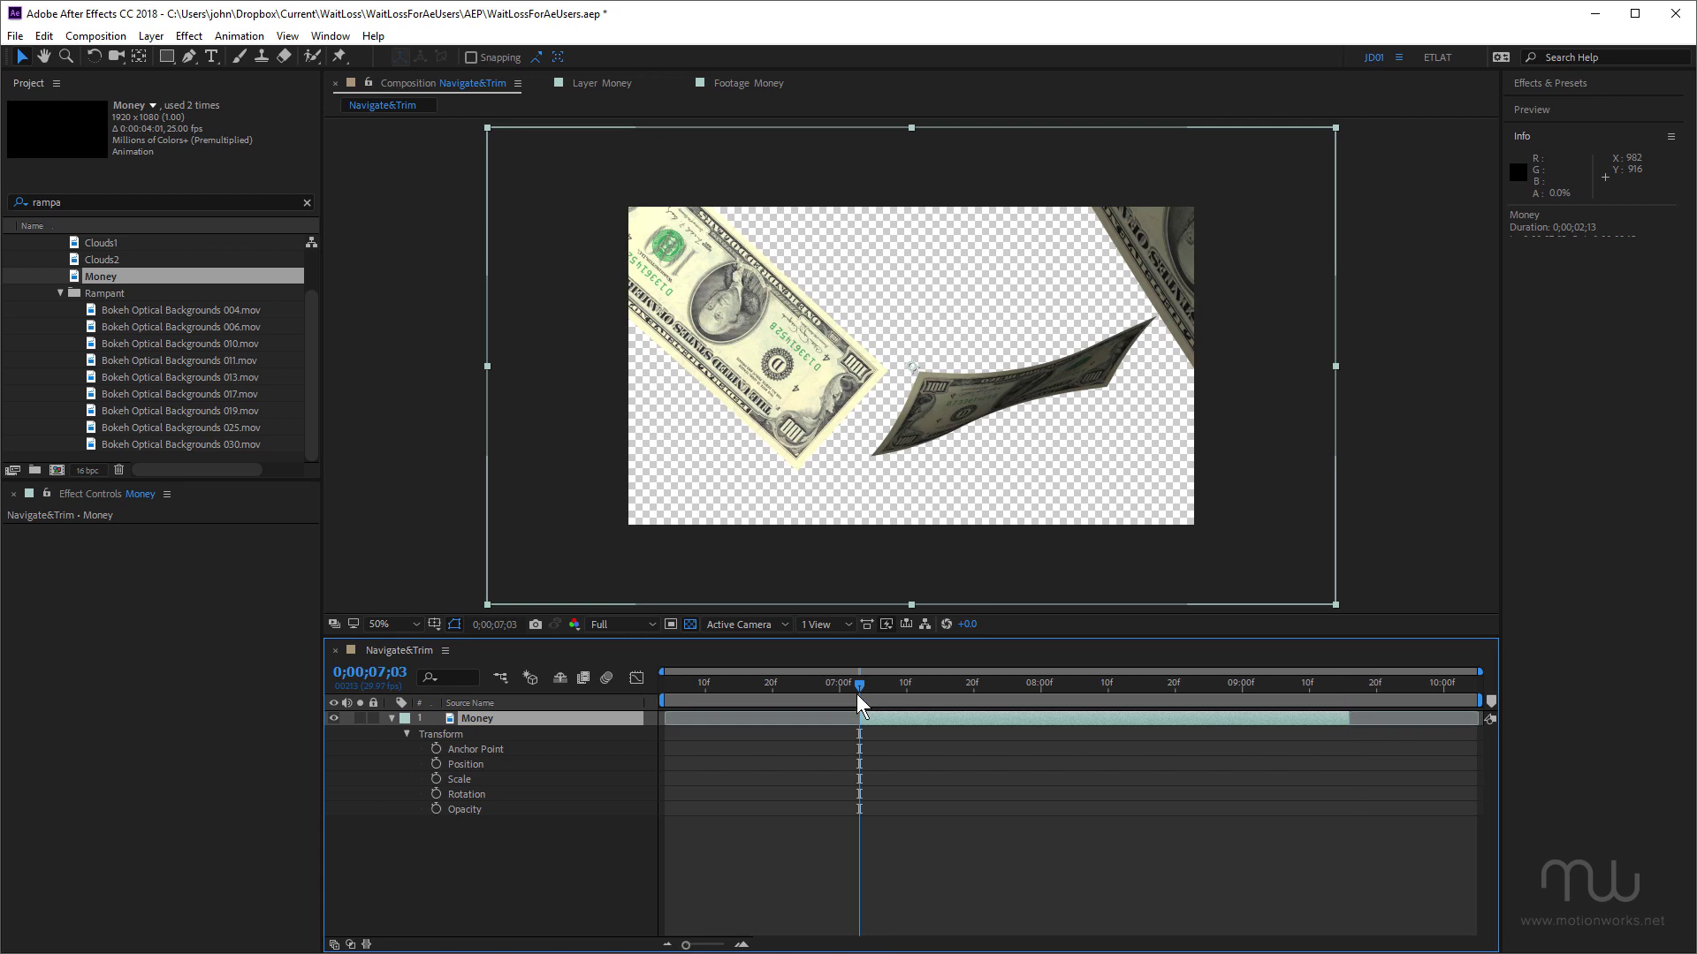
pyautogui.moveTo(786, 716)
pyautogui.mouseDown()
pyautogui.moveTo(835, 719)
pyautogui.moveTo(759, 730)
pyautogui.moveTo(826, 729)
pyautogui.moveTo(786, 737)
pyautogui.mouseUp()
pyautogui.click(1356, 690)
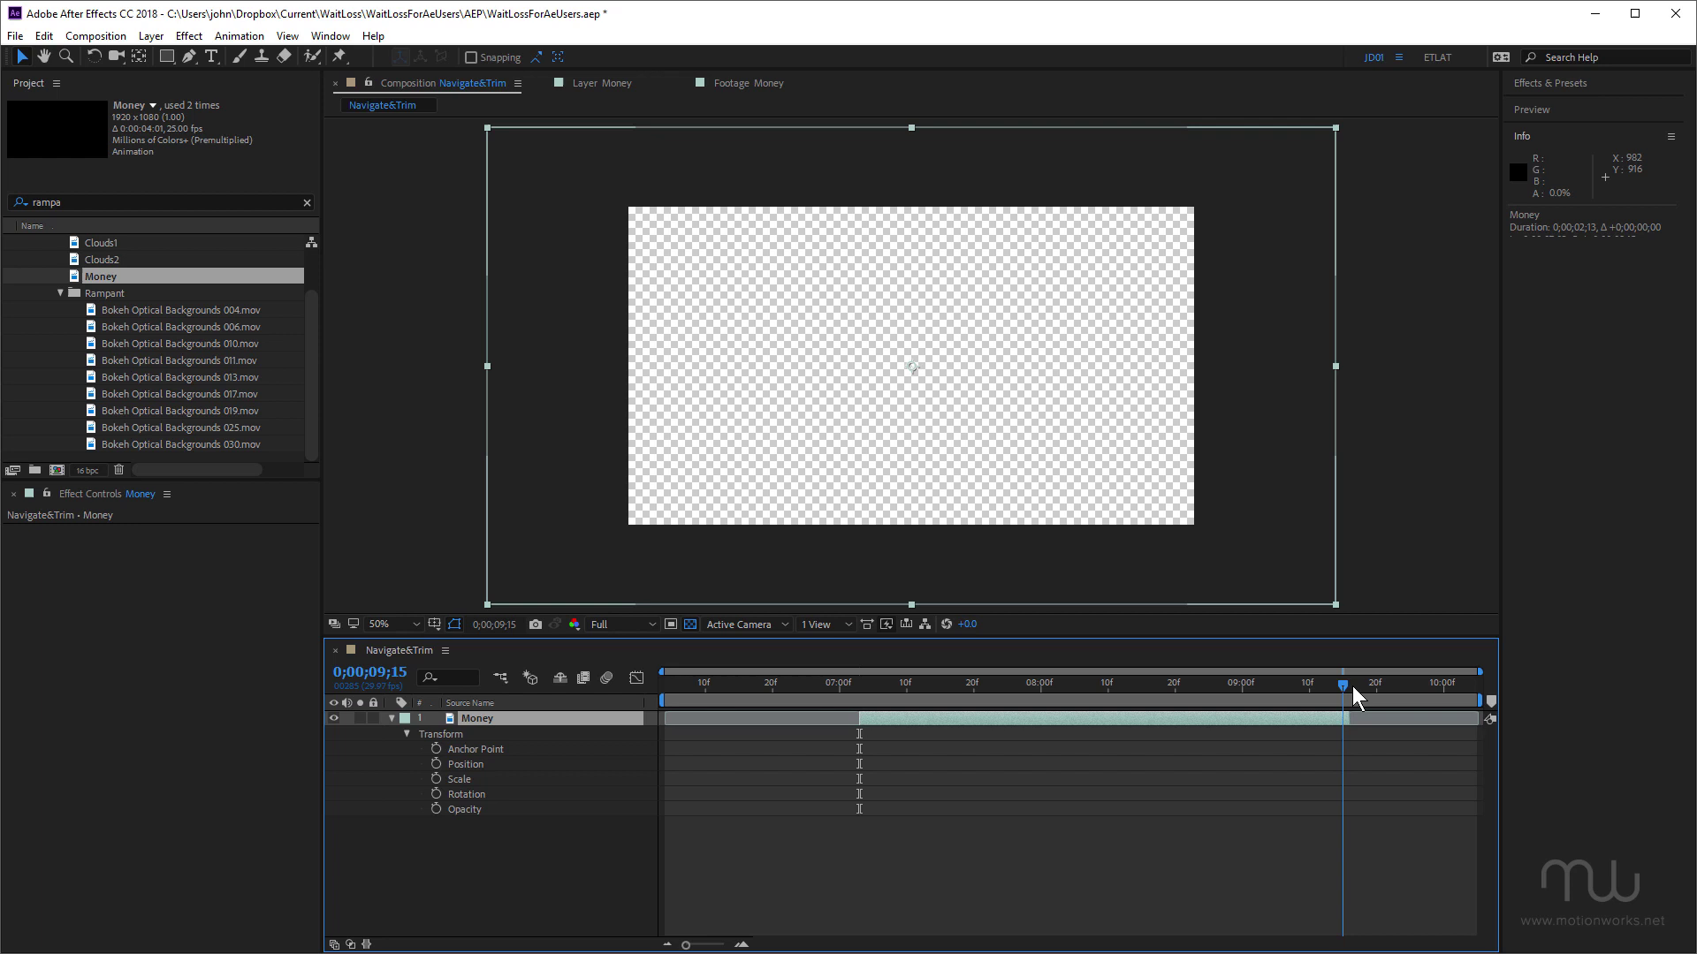
pyautogui.moveTo(1387, 718); pyautogui.dragTo(1444, 762)
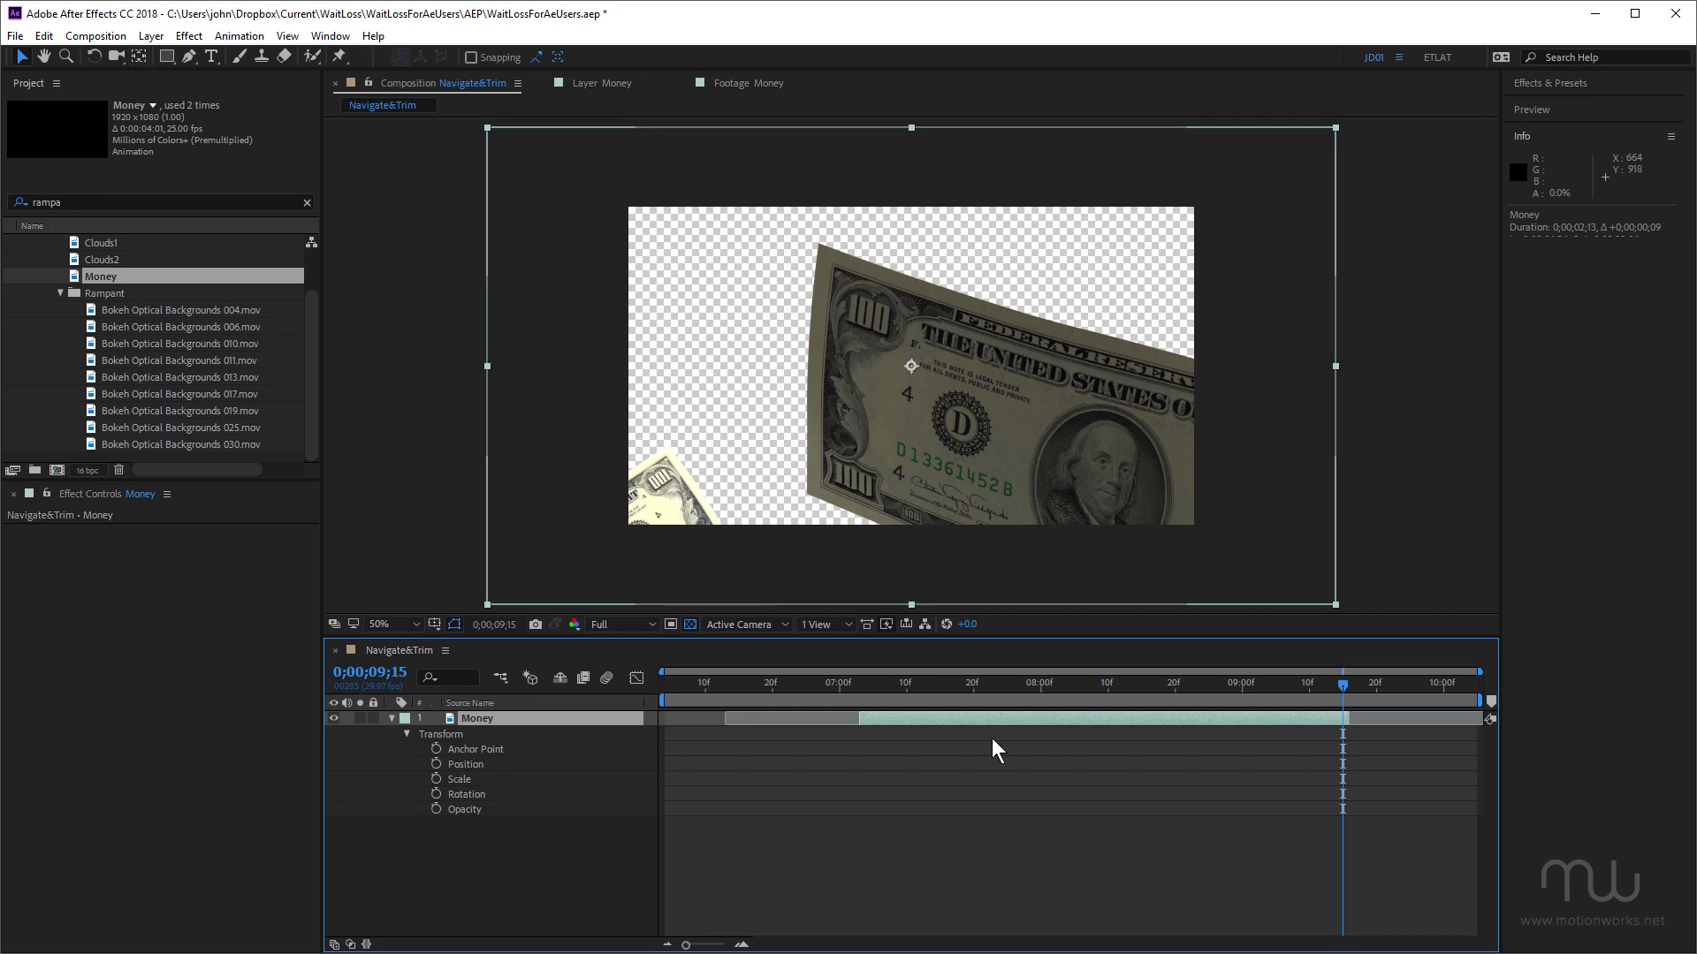
# - Slip the Money footage within its 0;00;02;13 span using the Pan Behind tool (Y)
pyautogui.press('y')
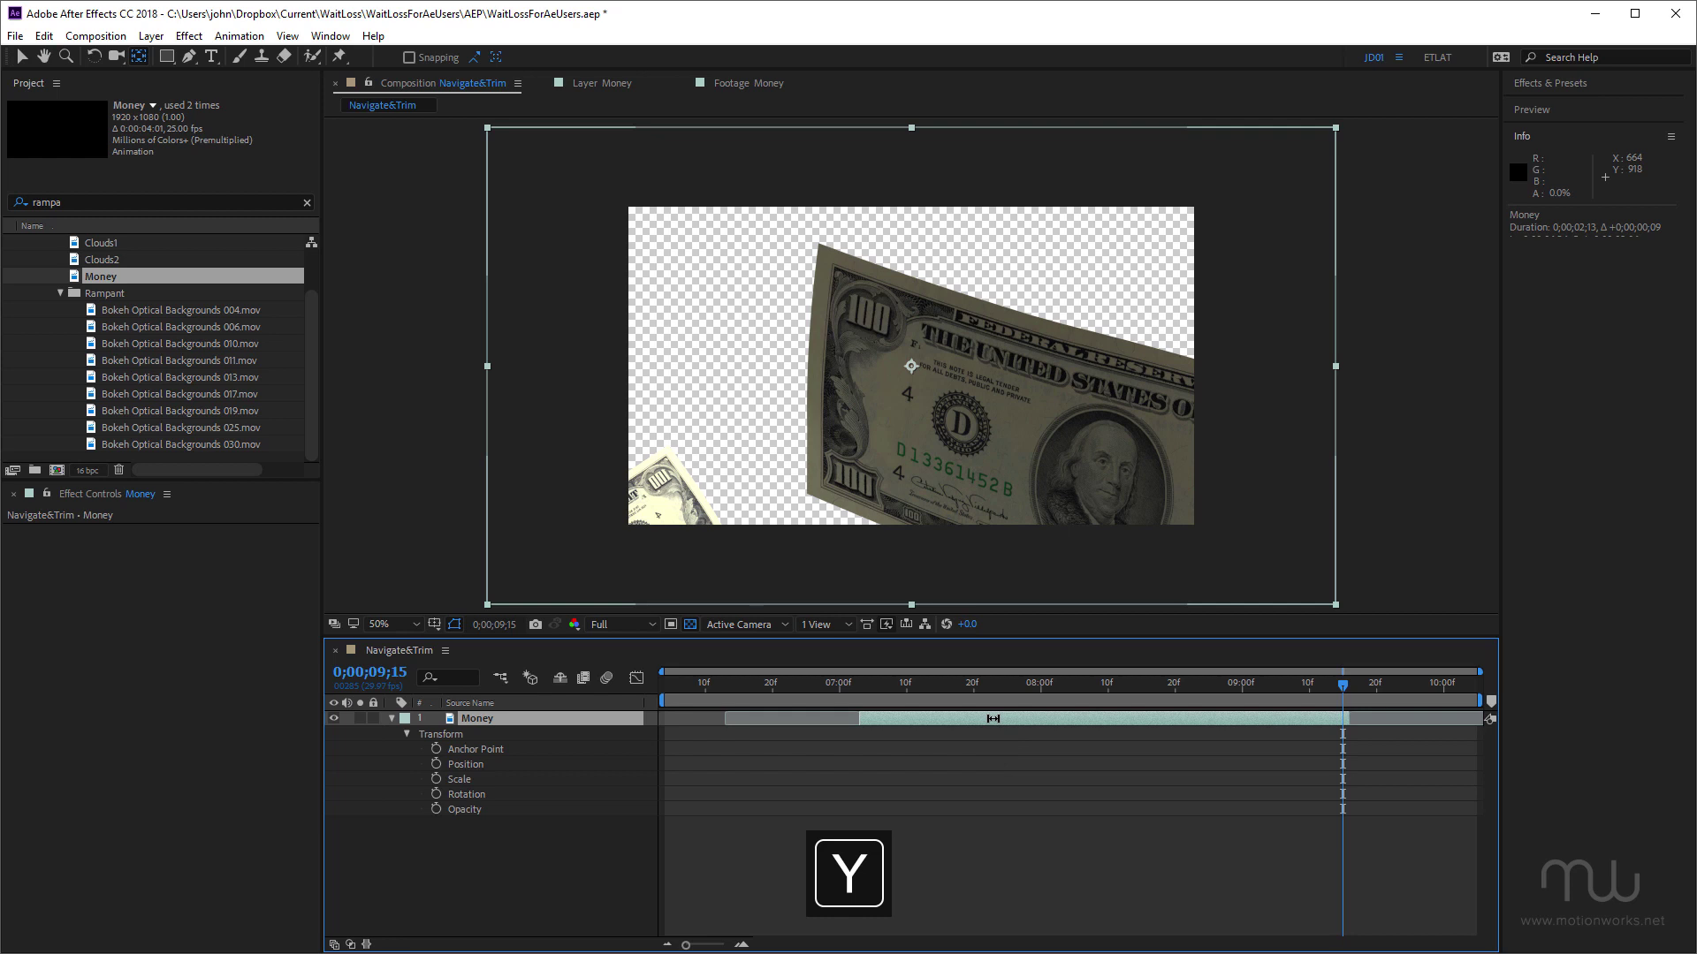
pyautogui.moveTo(992, 718)
pyautogui.mouseDown()
pyautogui.moveTo(1045, 724)
pyautogui.moveTo(967, 732)
pyautogui.moveTo(1038, 730)
pyautogui.moveTo(991, 732)
pyautogui.mouseUp()
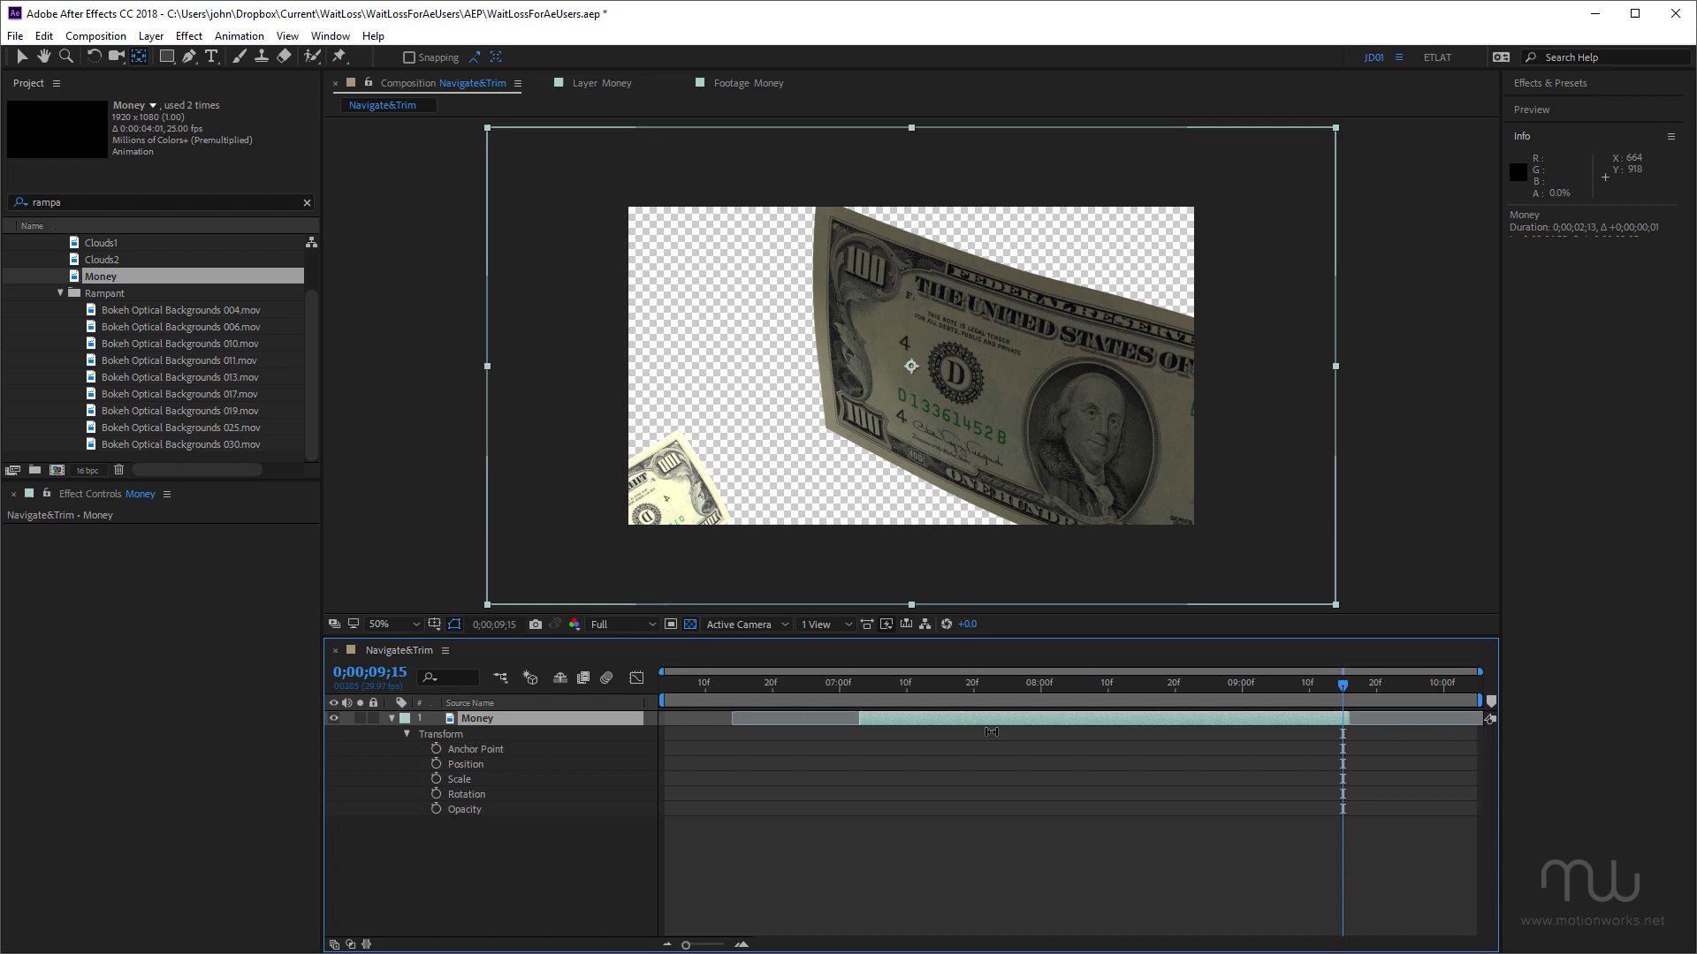
# - At 0;00;07;26, add a Scale keyframe to the Money layer and slip its footage along with it
pyautogui.click(1013, 686)
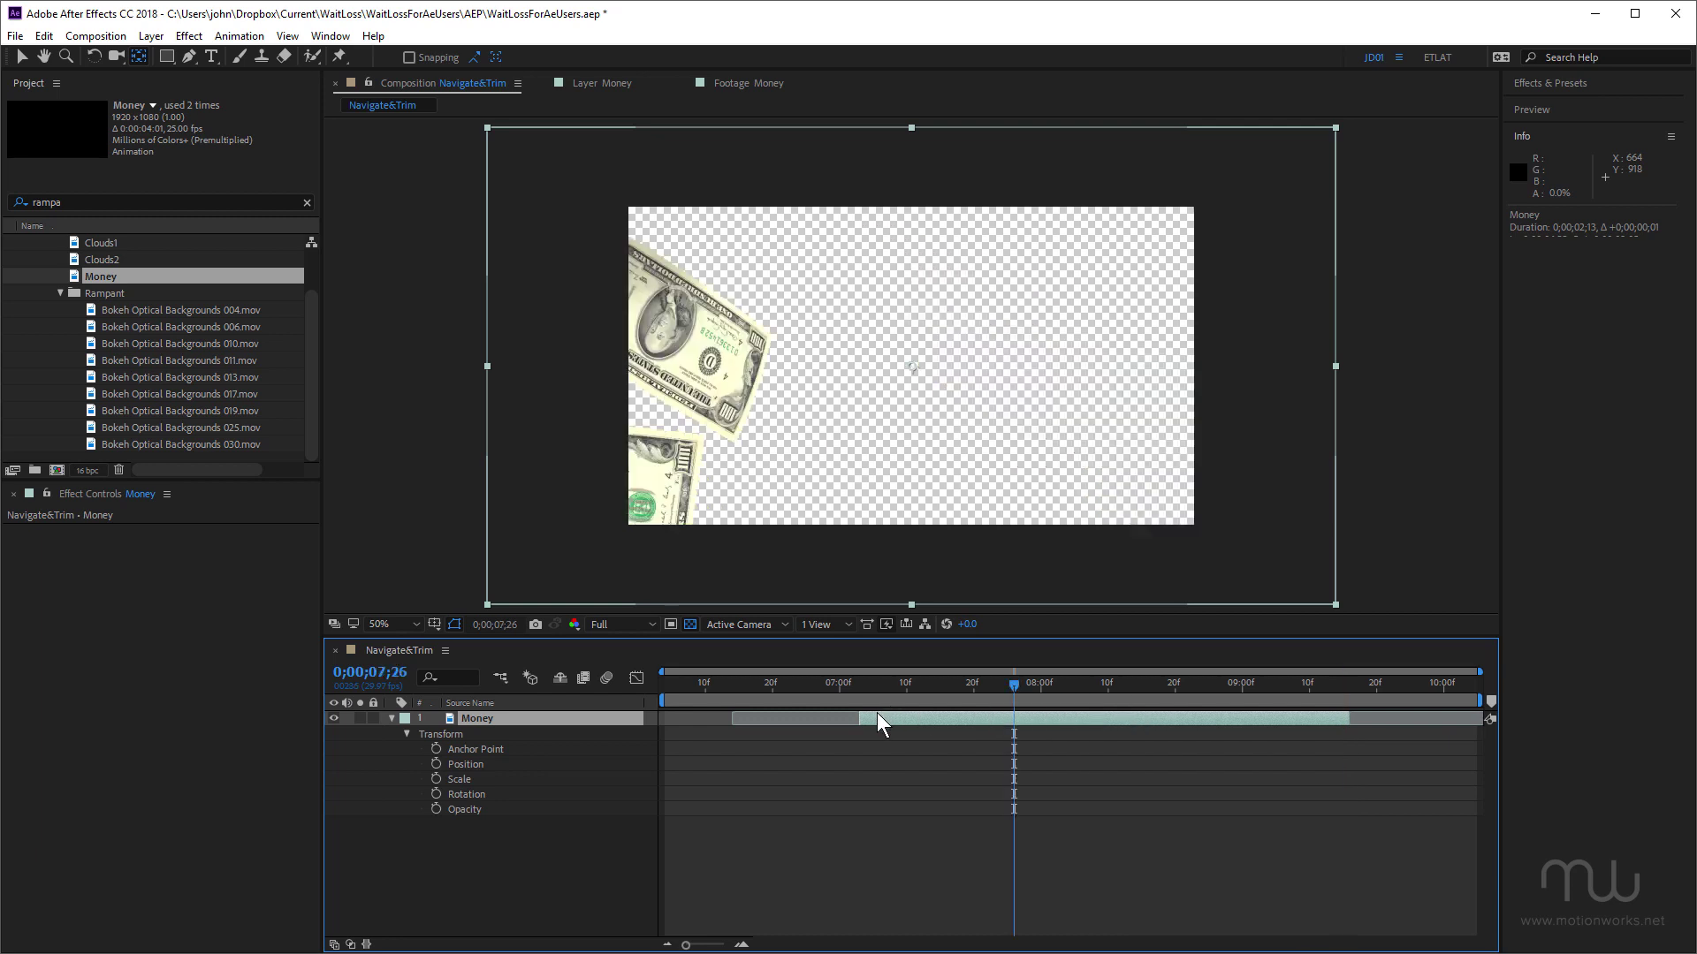
pyautogui.click(437, 779)
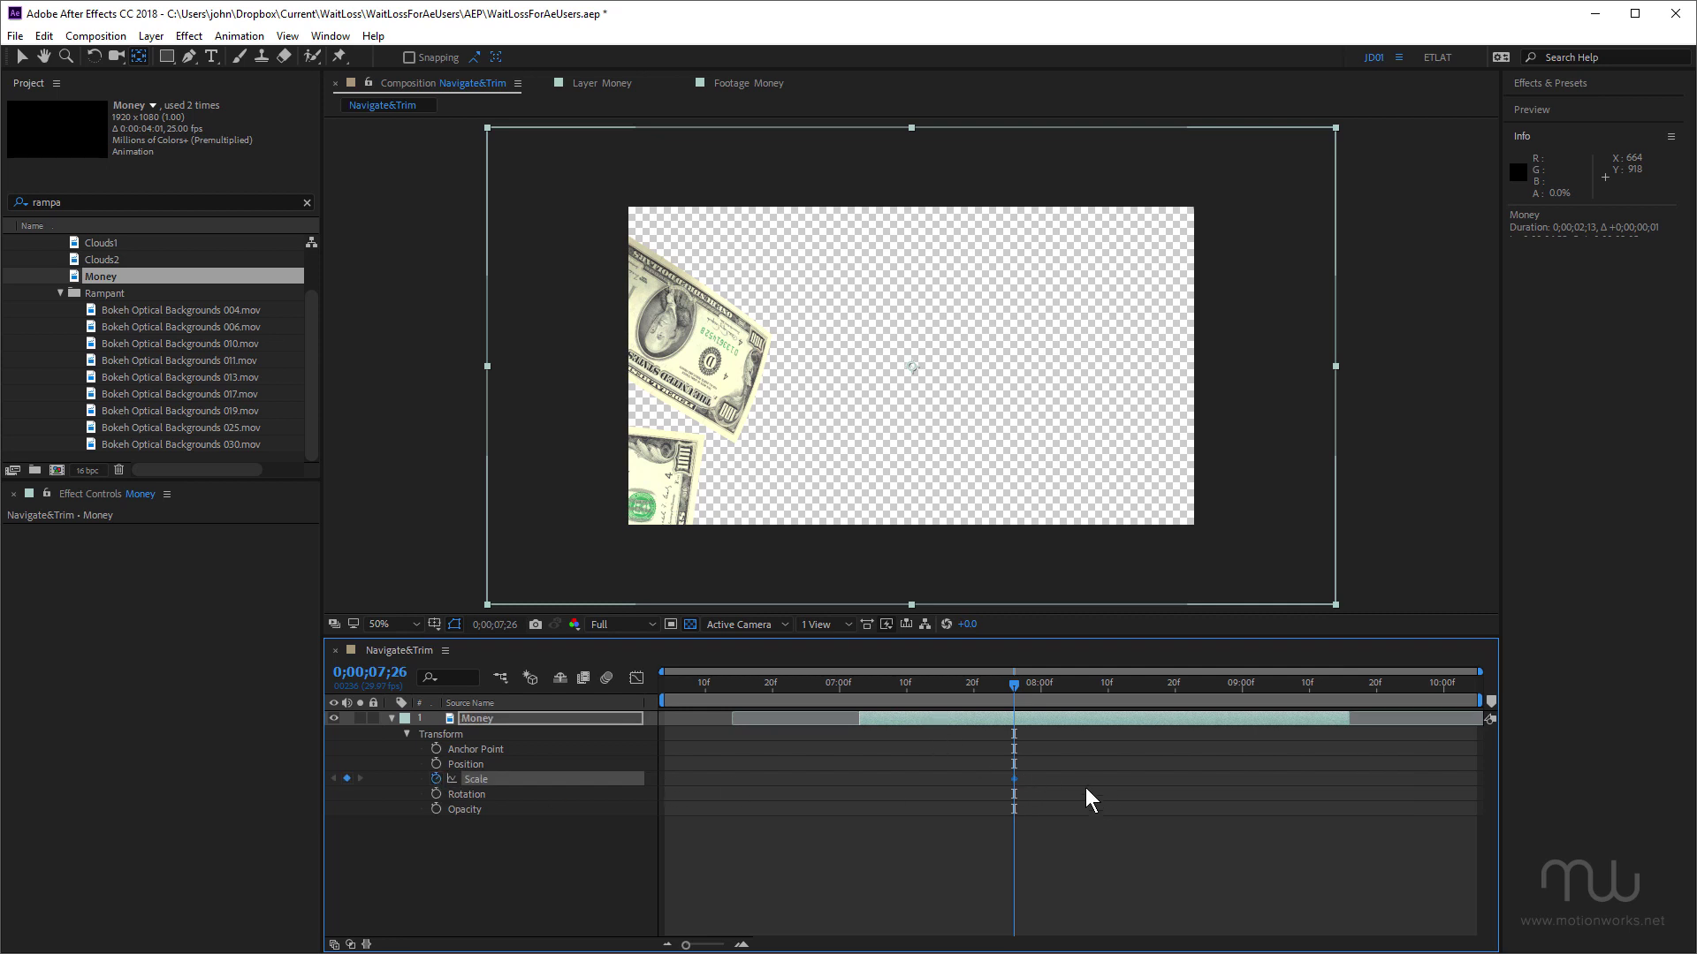
pyautogui.moveTo(948, 719); pyautogui.dragTo(929, 764)
pyautogui.press('v')
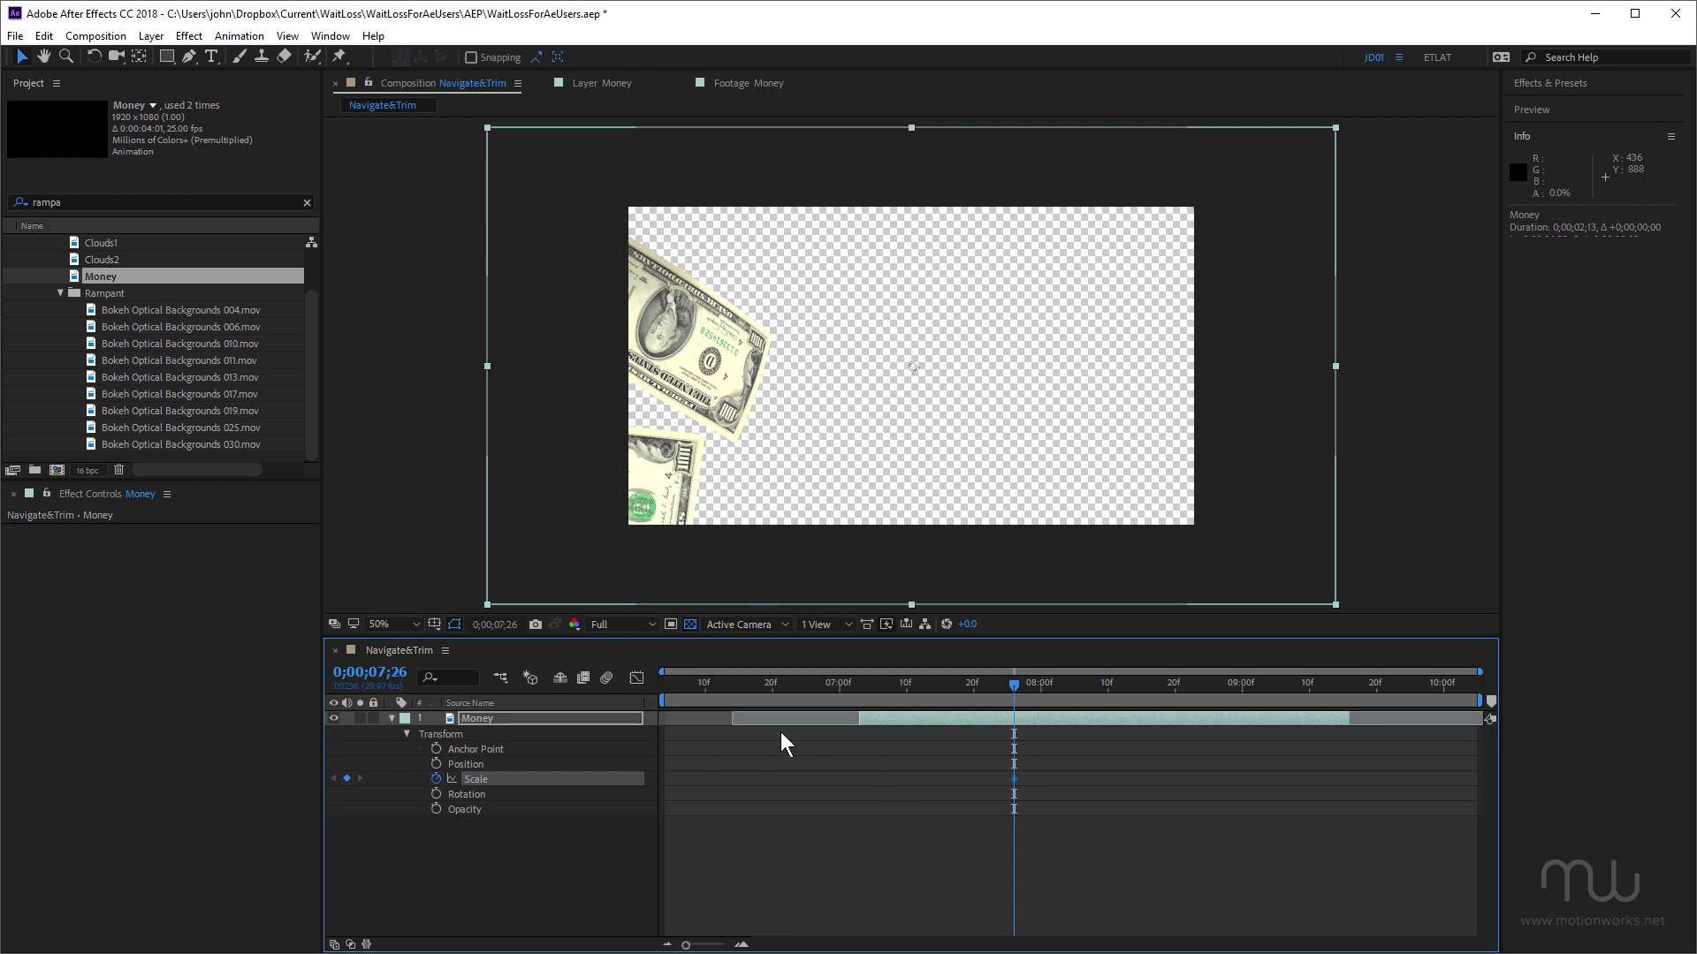
# - Test-slip the footage and return it, add a Position keyframe, and select the Scale keyframe
pyautogui.moveTo(782, 719)
pyautogui.mouseDown()
pyautogui.moveTo(809, 718)
pyautogui.moveTo(782, 719)
pyautogui.moveTo(806, 735)
pyautogui.moveTo(782, 745)
pyautogui.mouseUp()
pyautogui.click(437, 762)
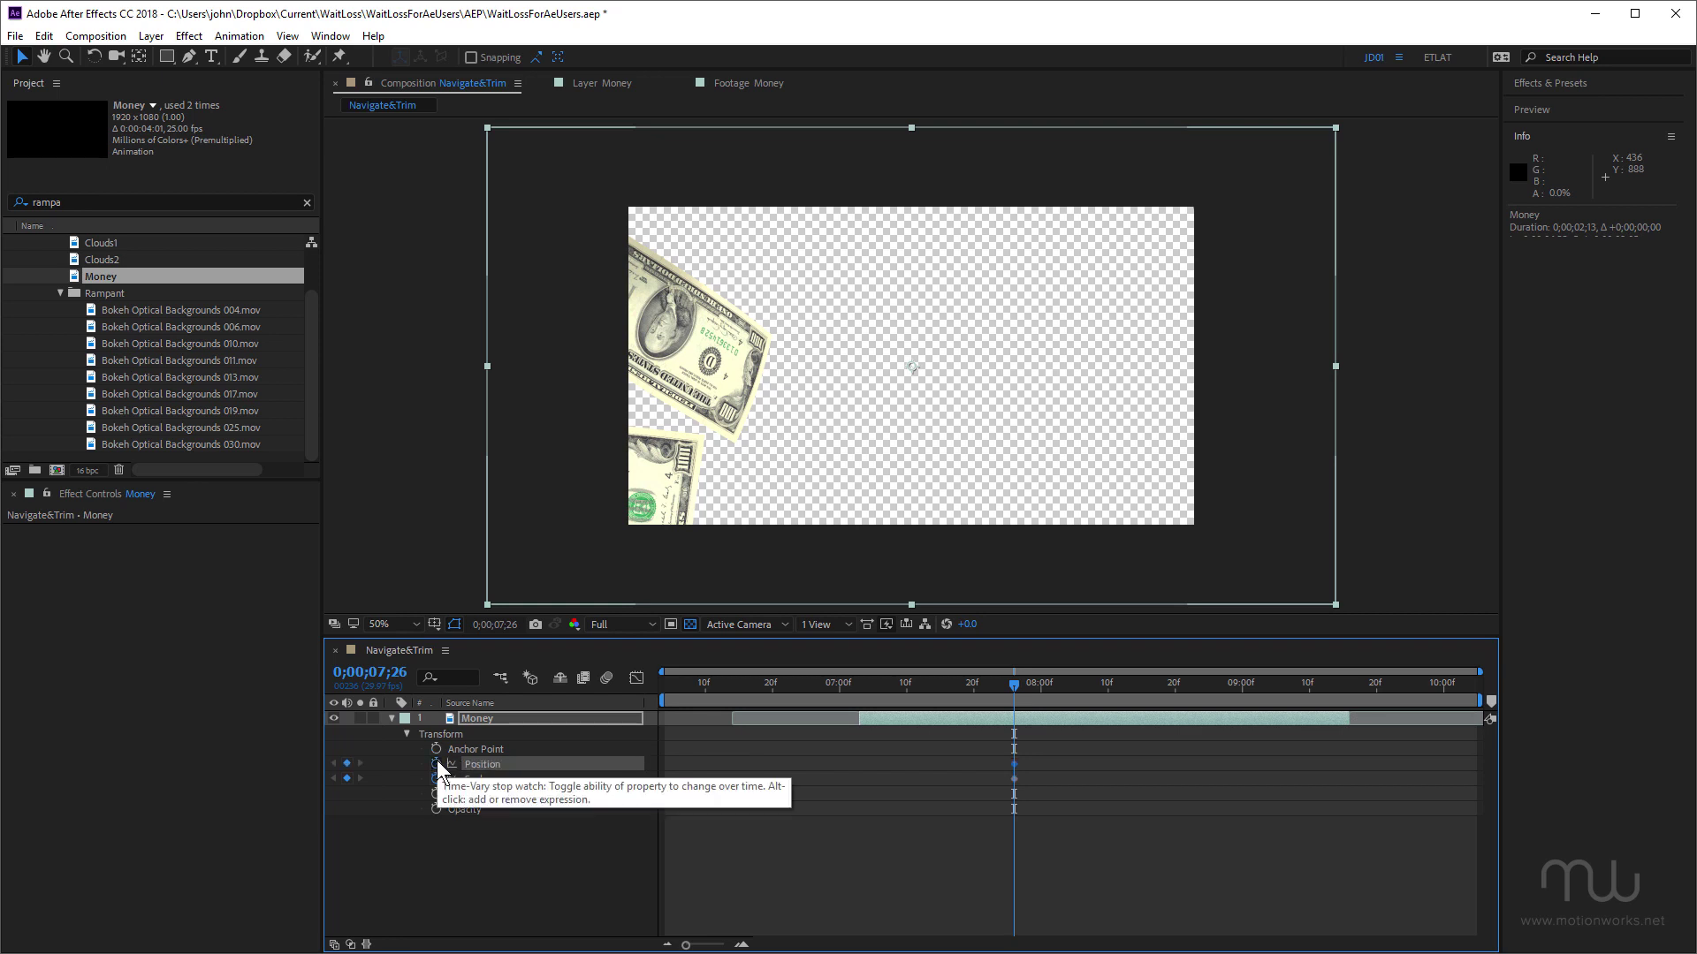
pyautogui.click(1014, 779)
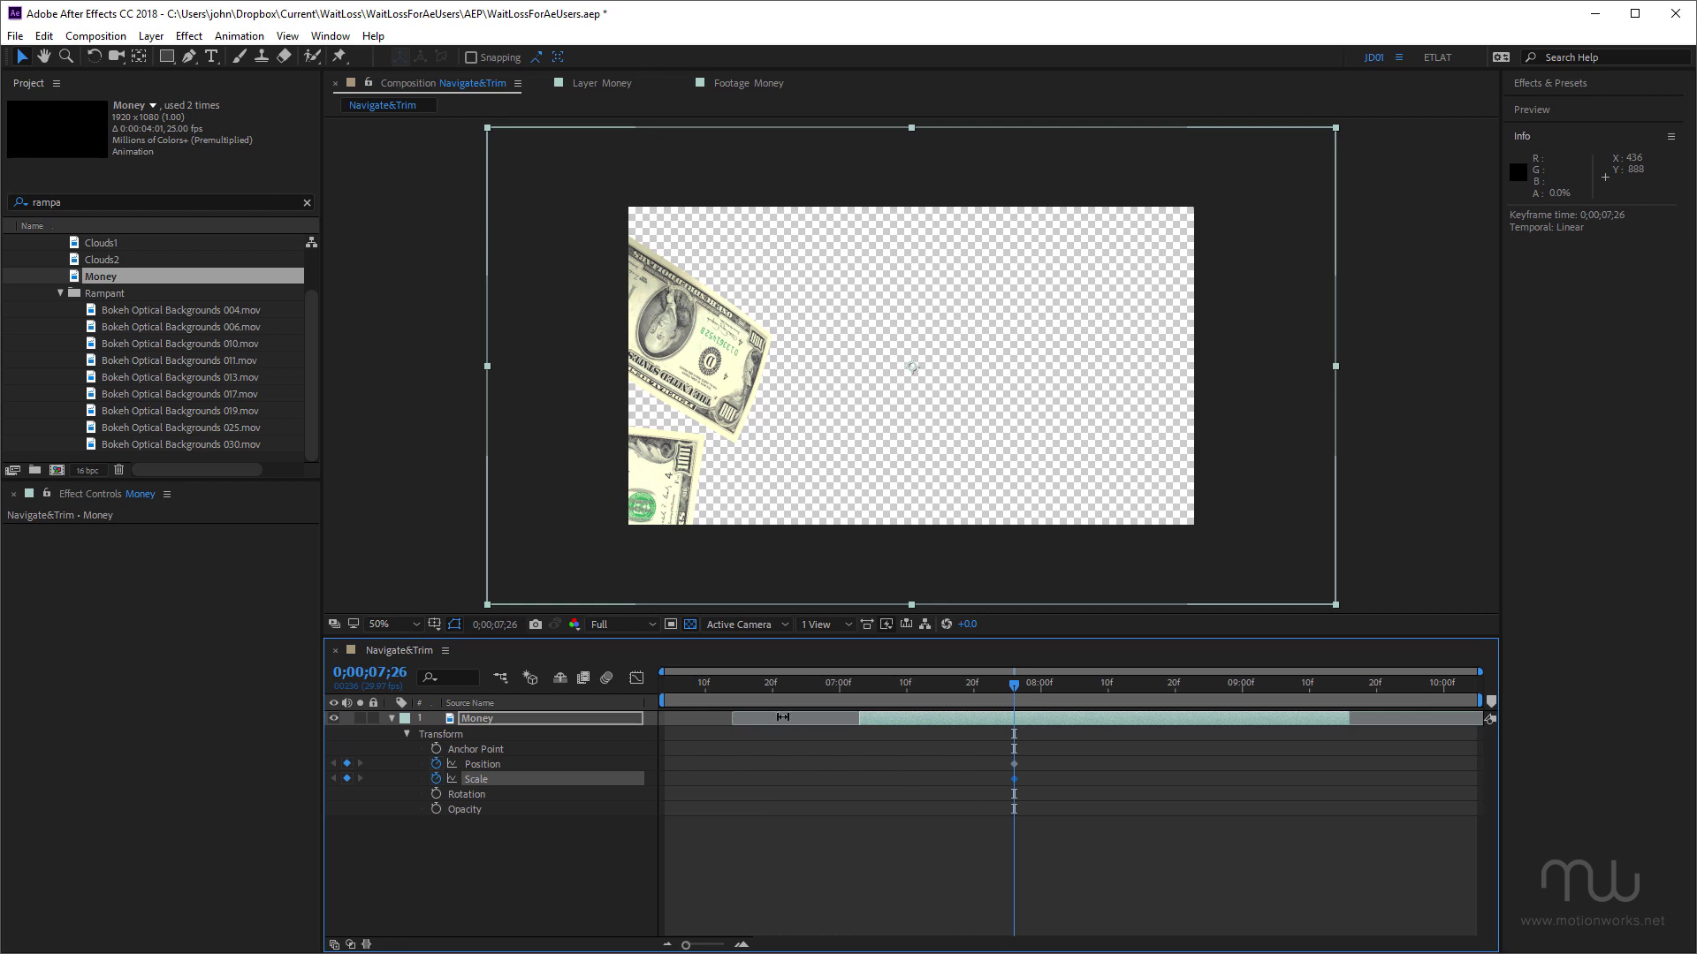